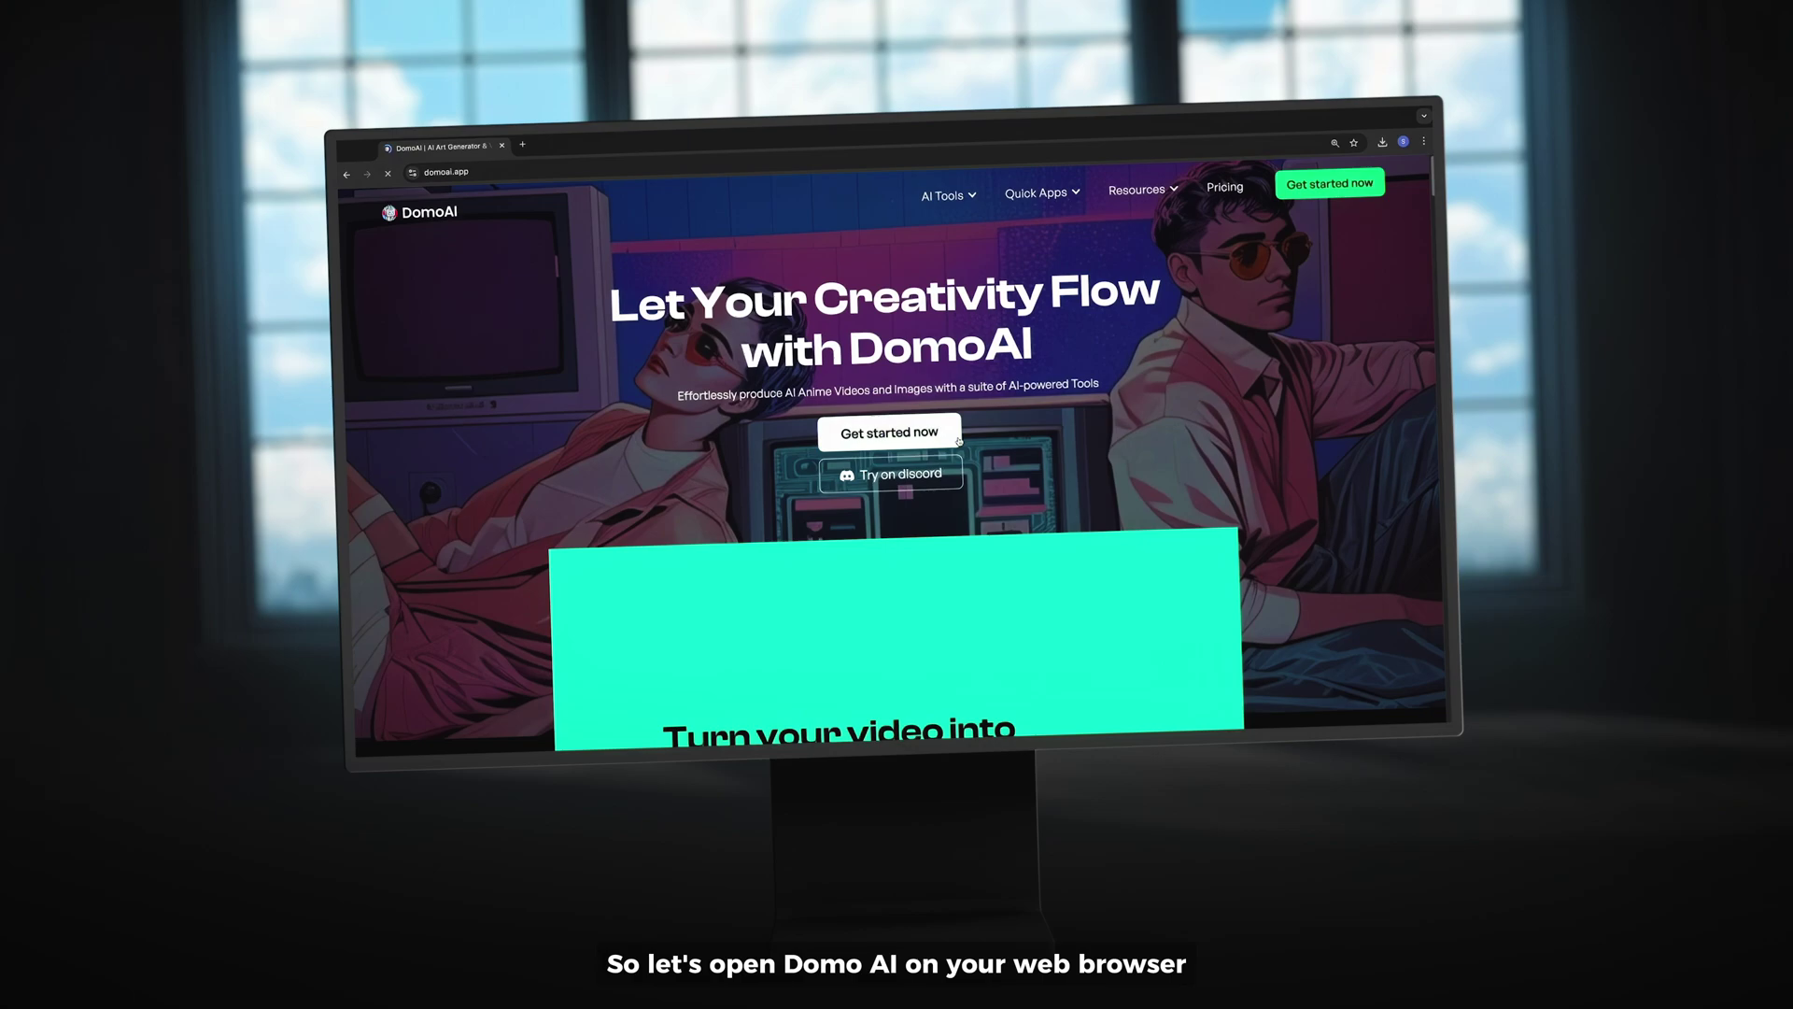
Step: Launch DomoAI and upload Female Portrait.mp4 as the 10-second source clip for video-to-video
click(956, 437)
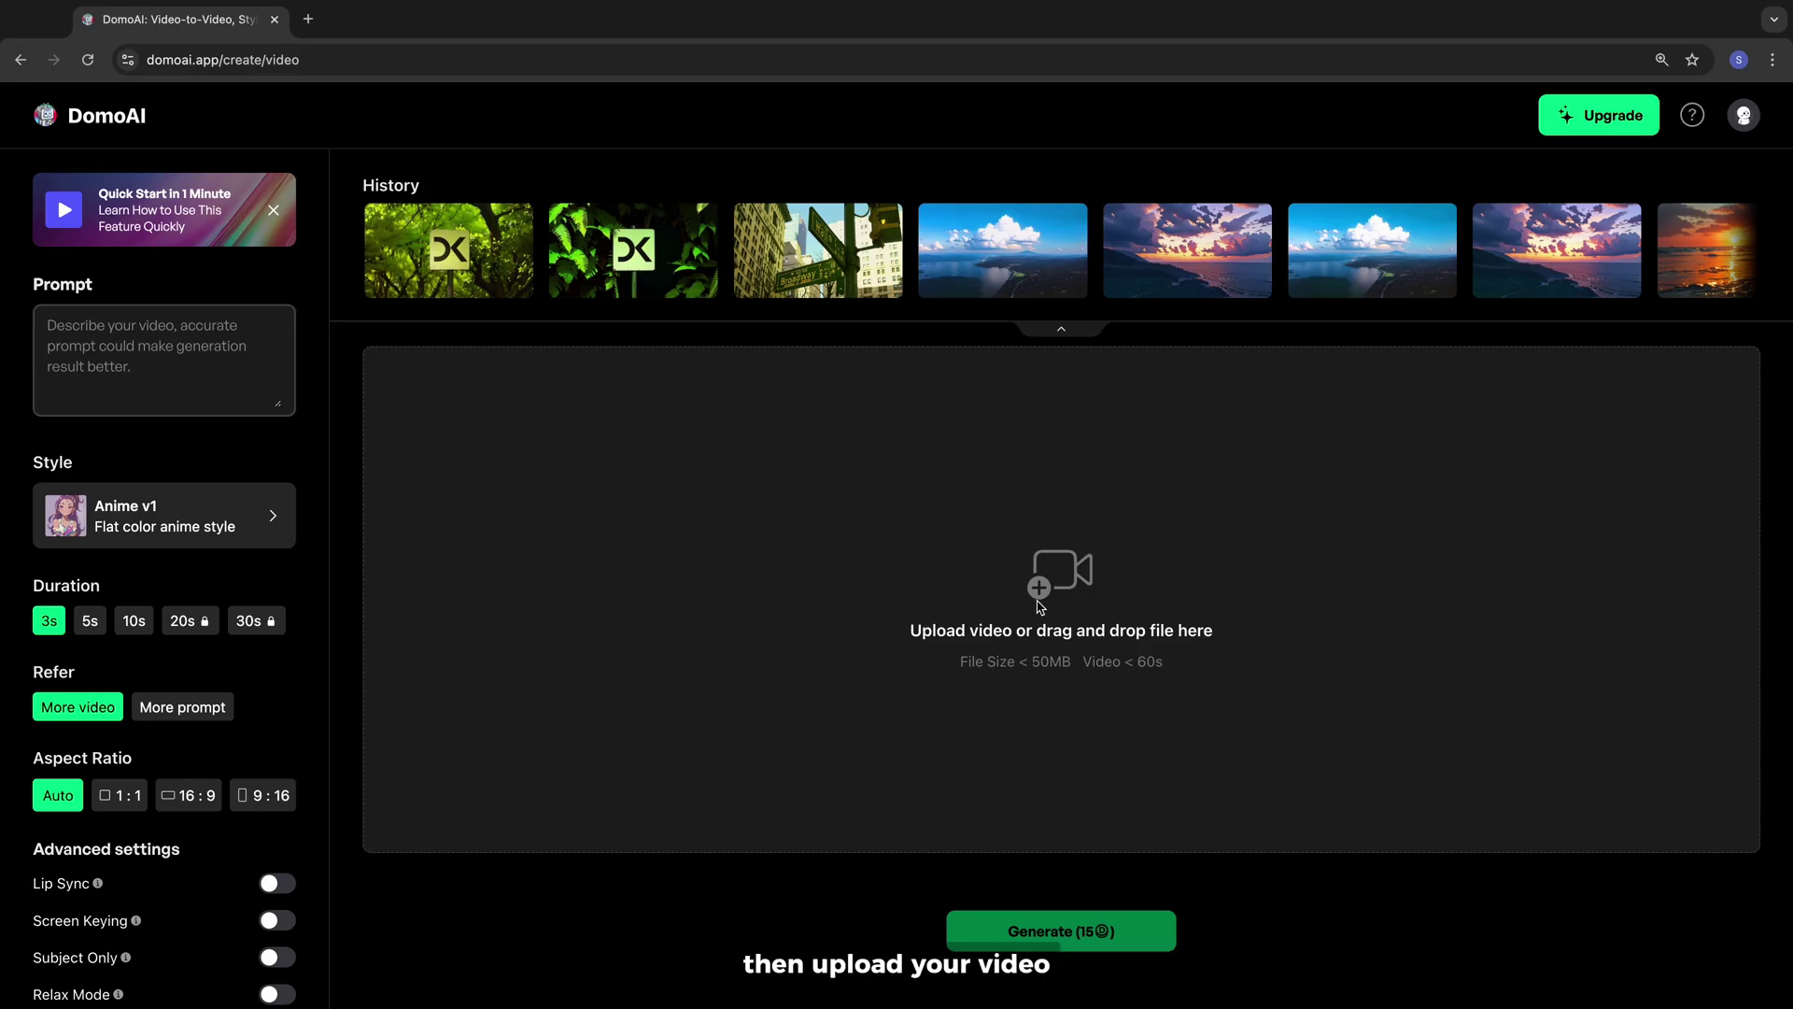
click(1041, 607)
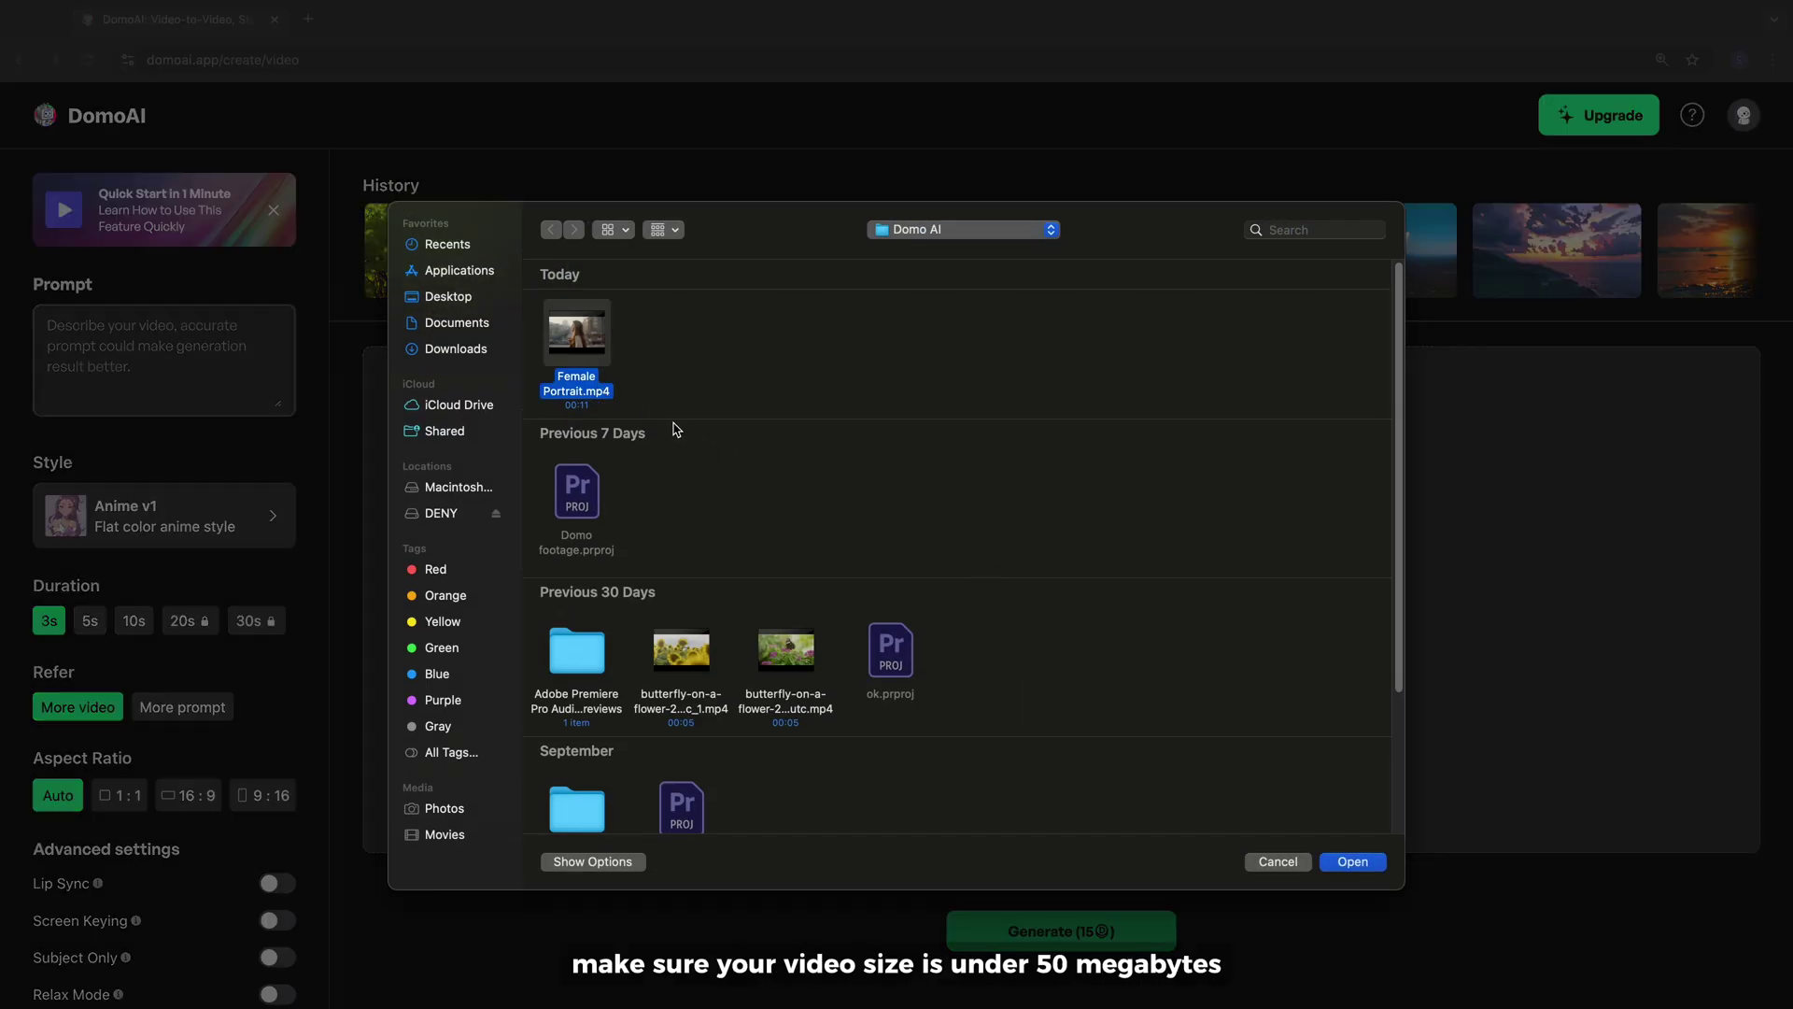
click(1352, 861)
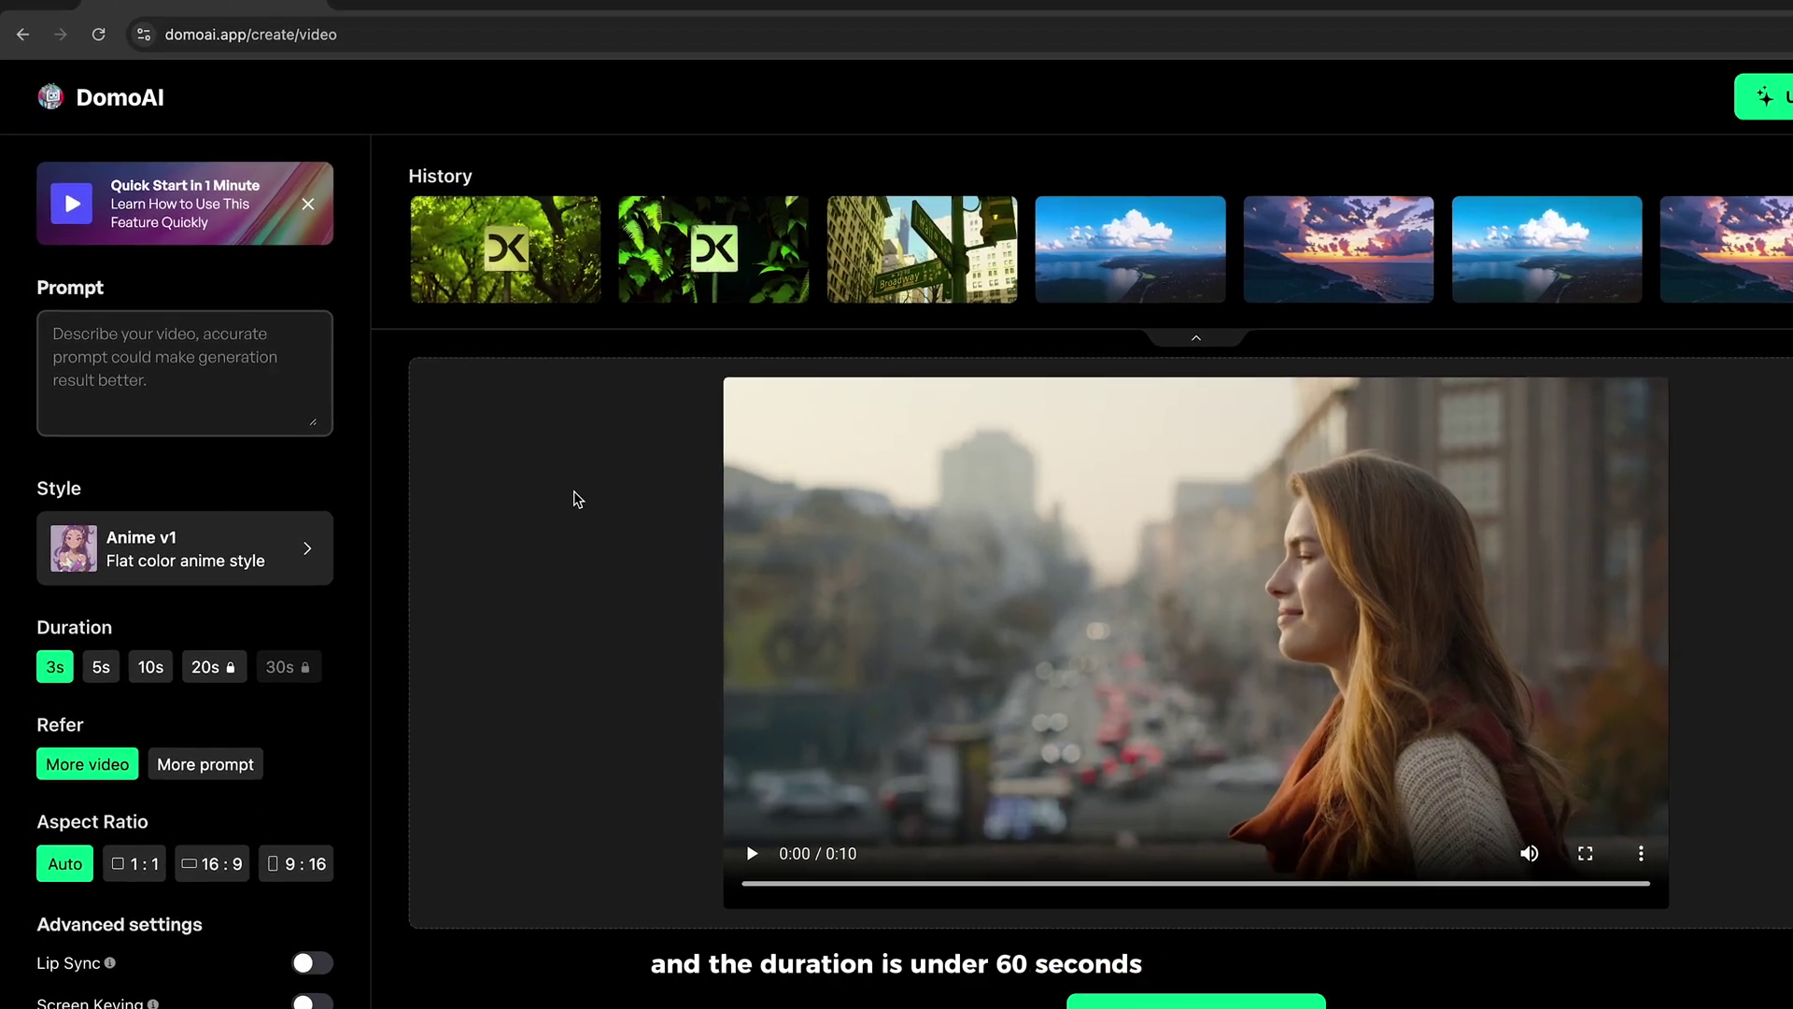
Step: Enter the prompt 'woman walking outdoor, depth of field, city background' and pick the Anime v6 style
text(woman walking outdoo)
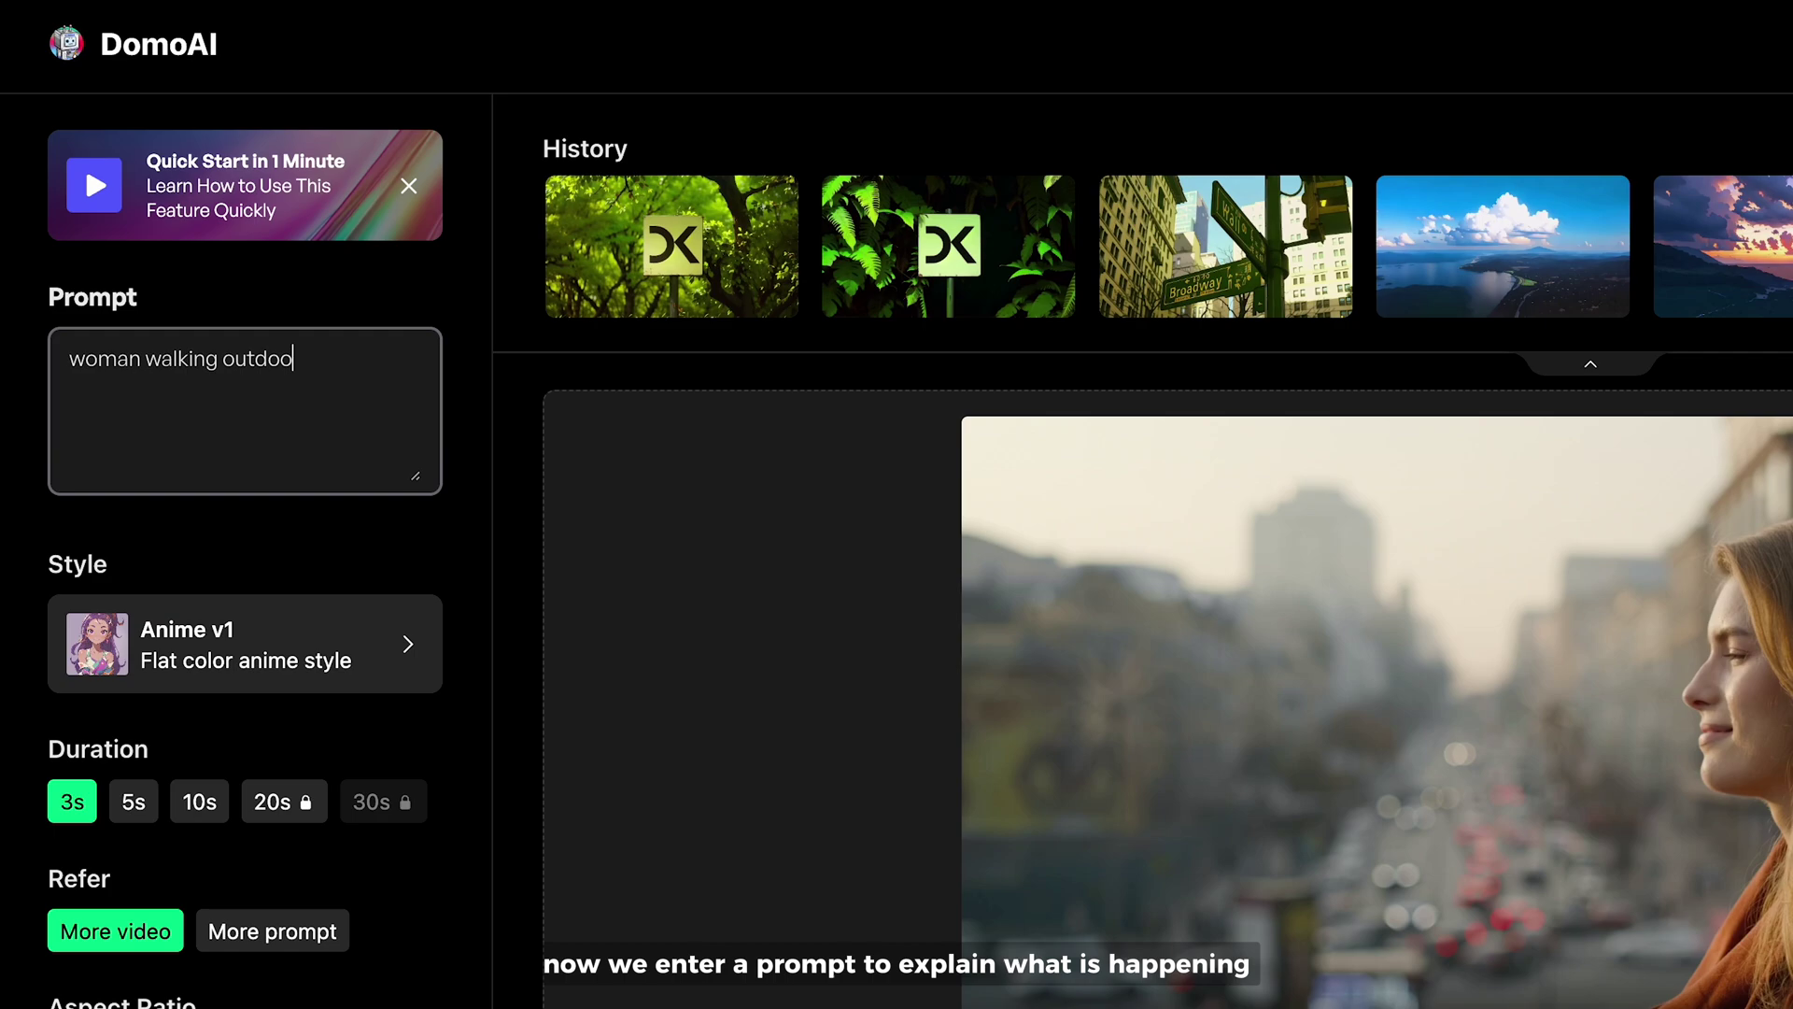
text(r, depth of field, city background)
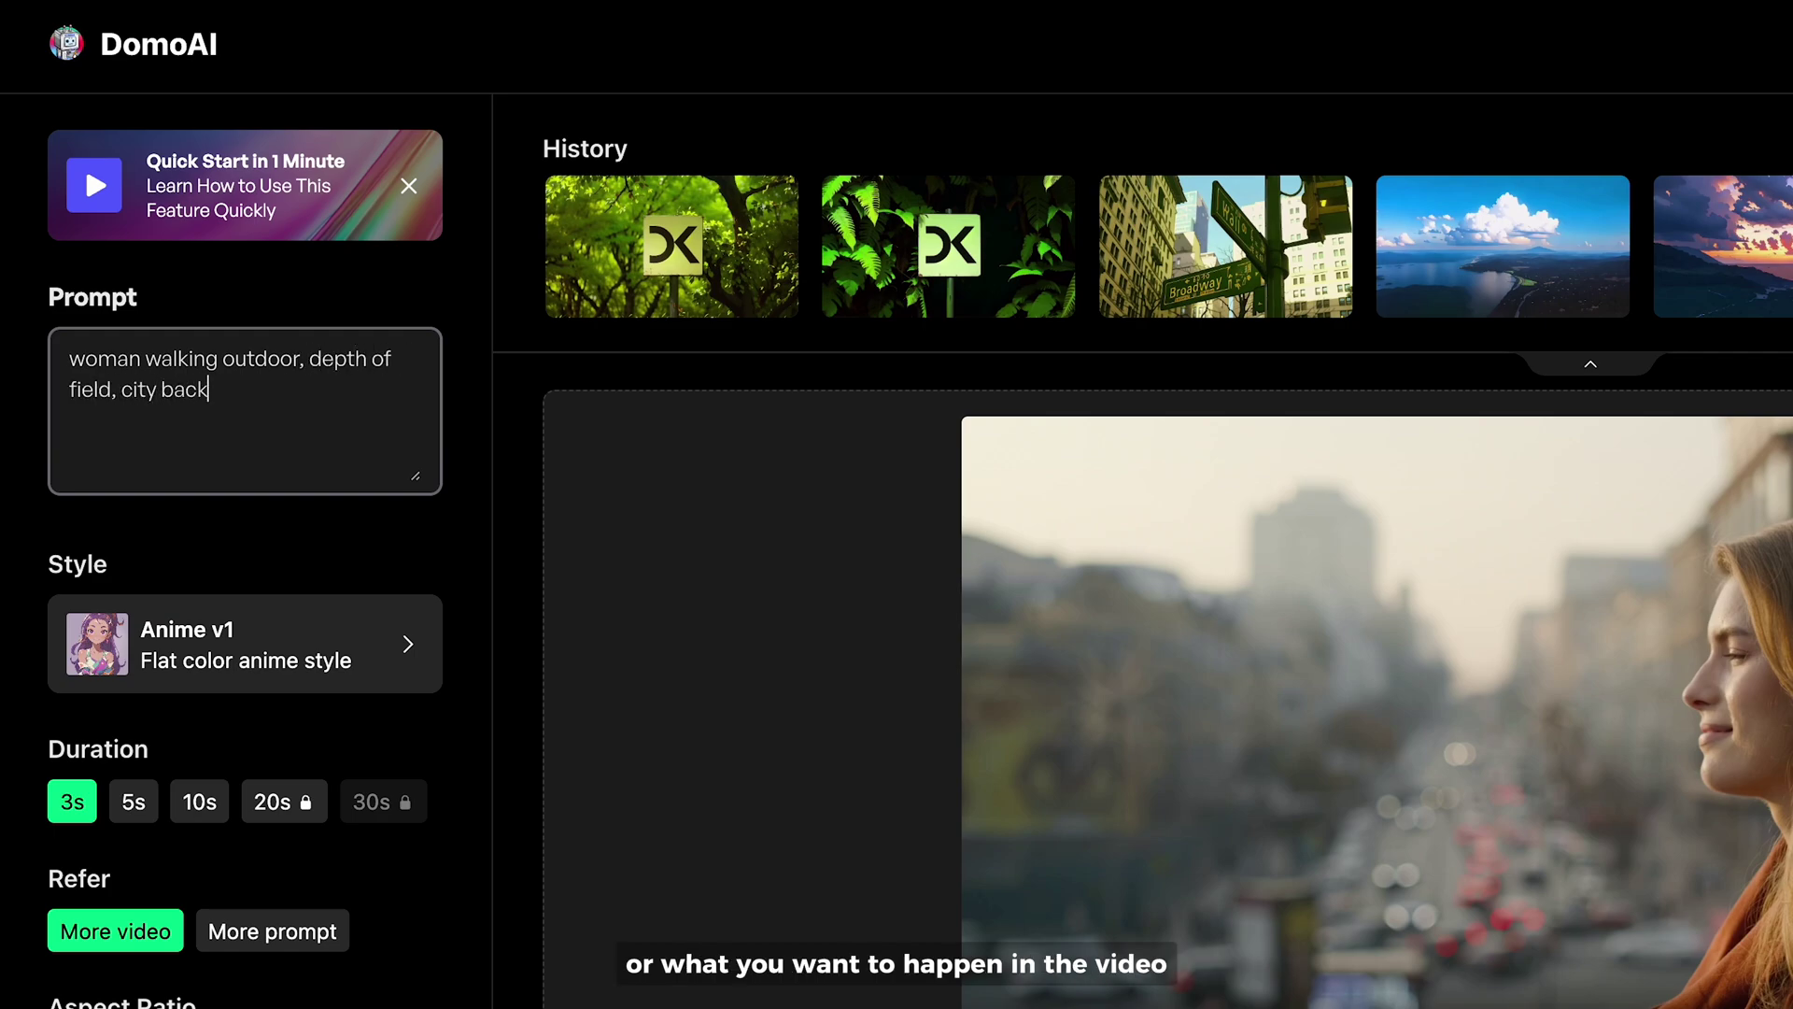
click(384, 408)
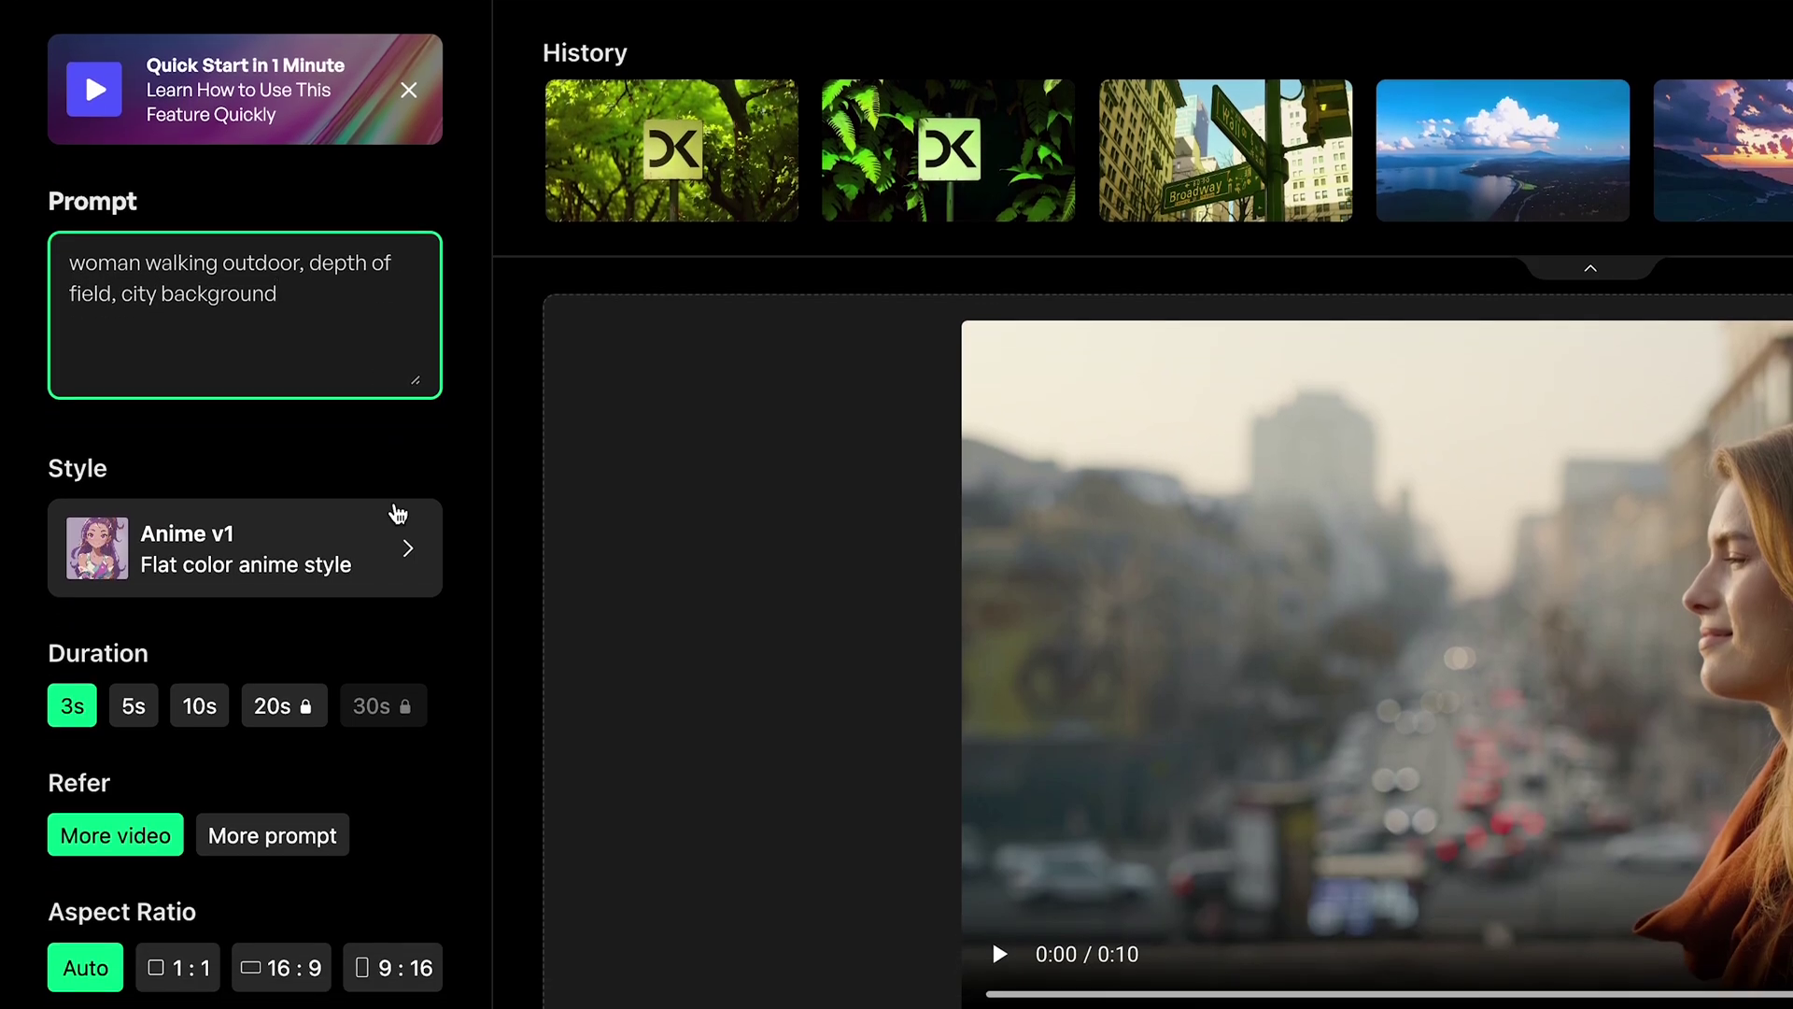
click(397, 514)
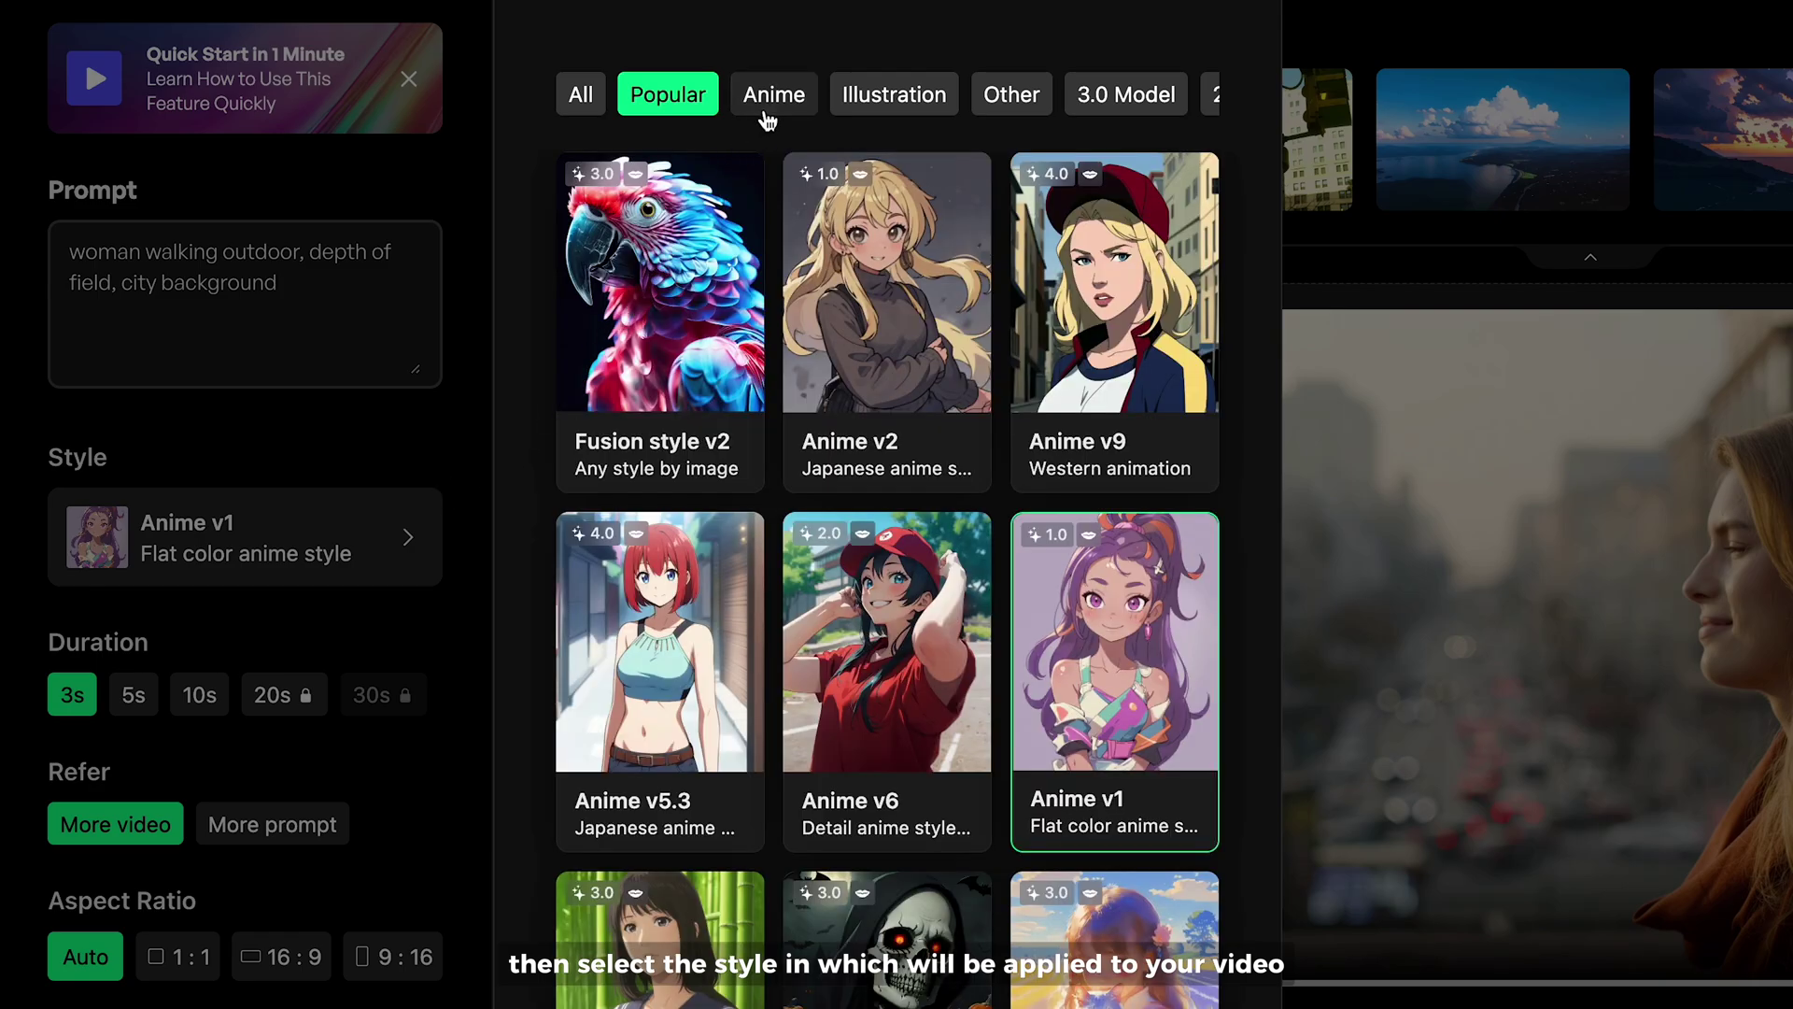
click(769, 98)
click(867, 102)
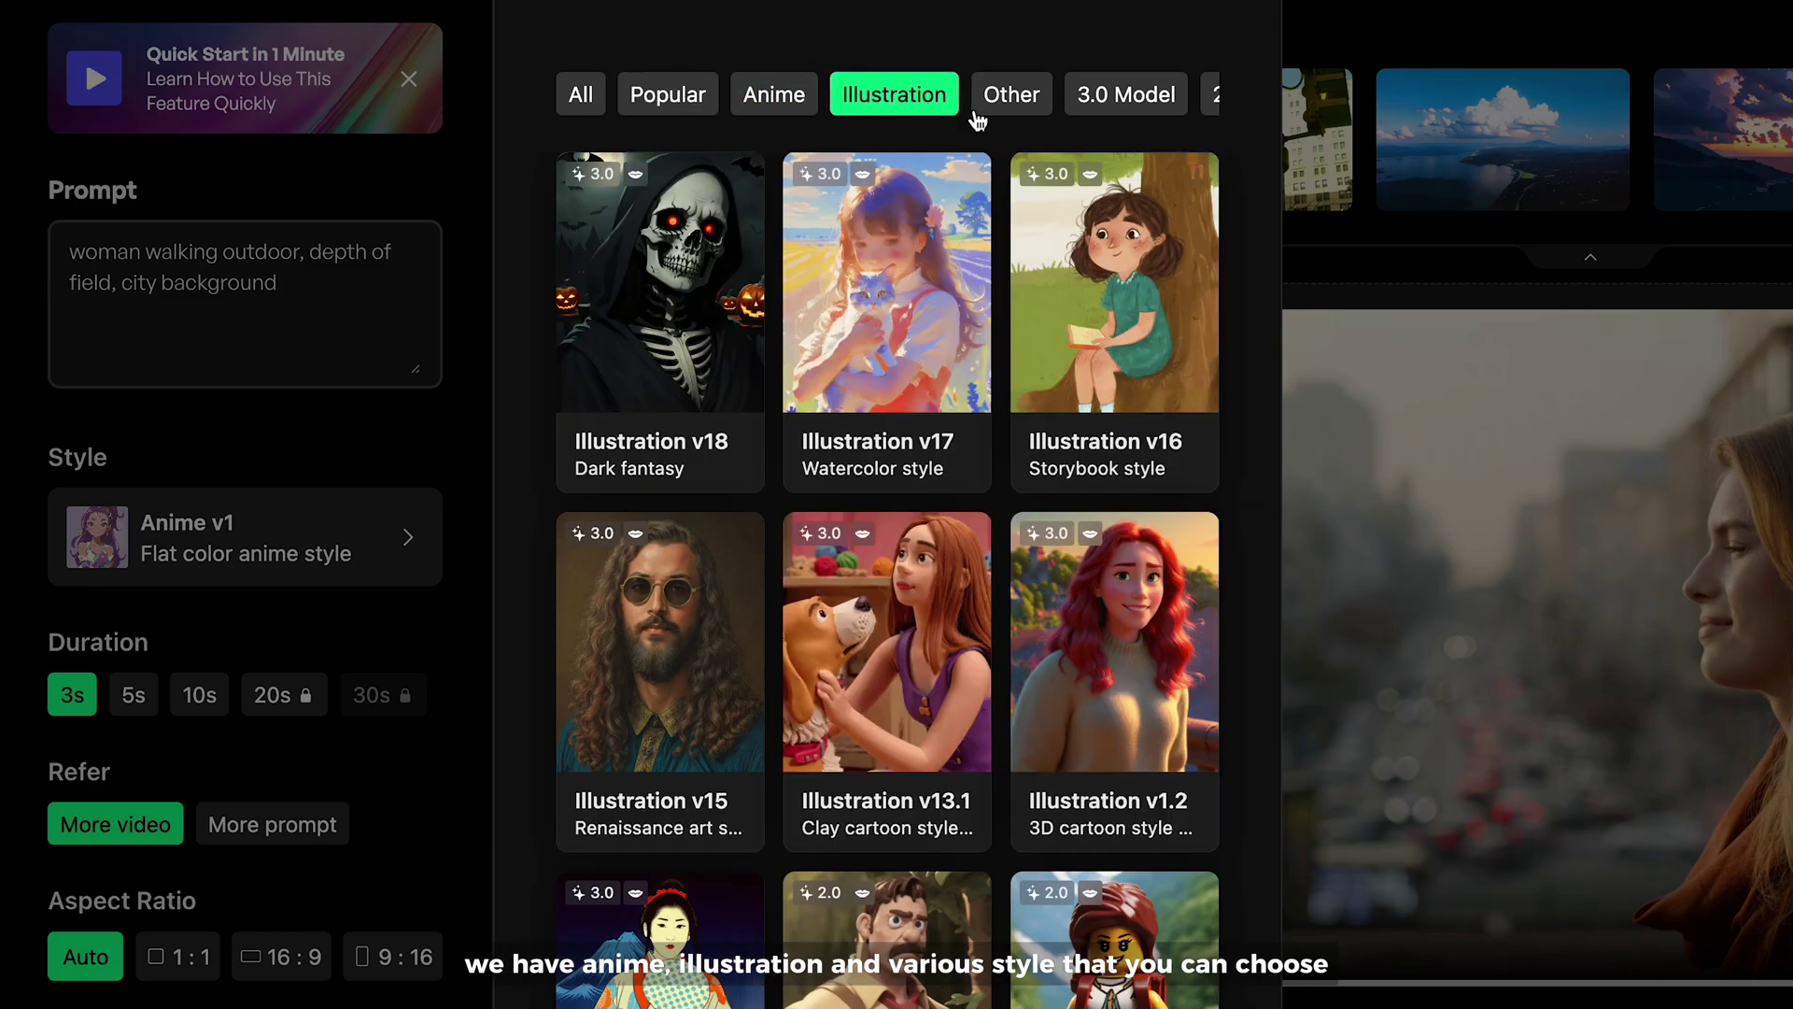
click(987, 116)
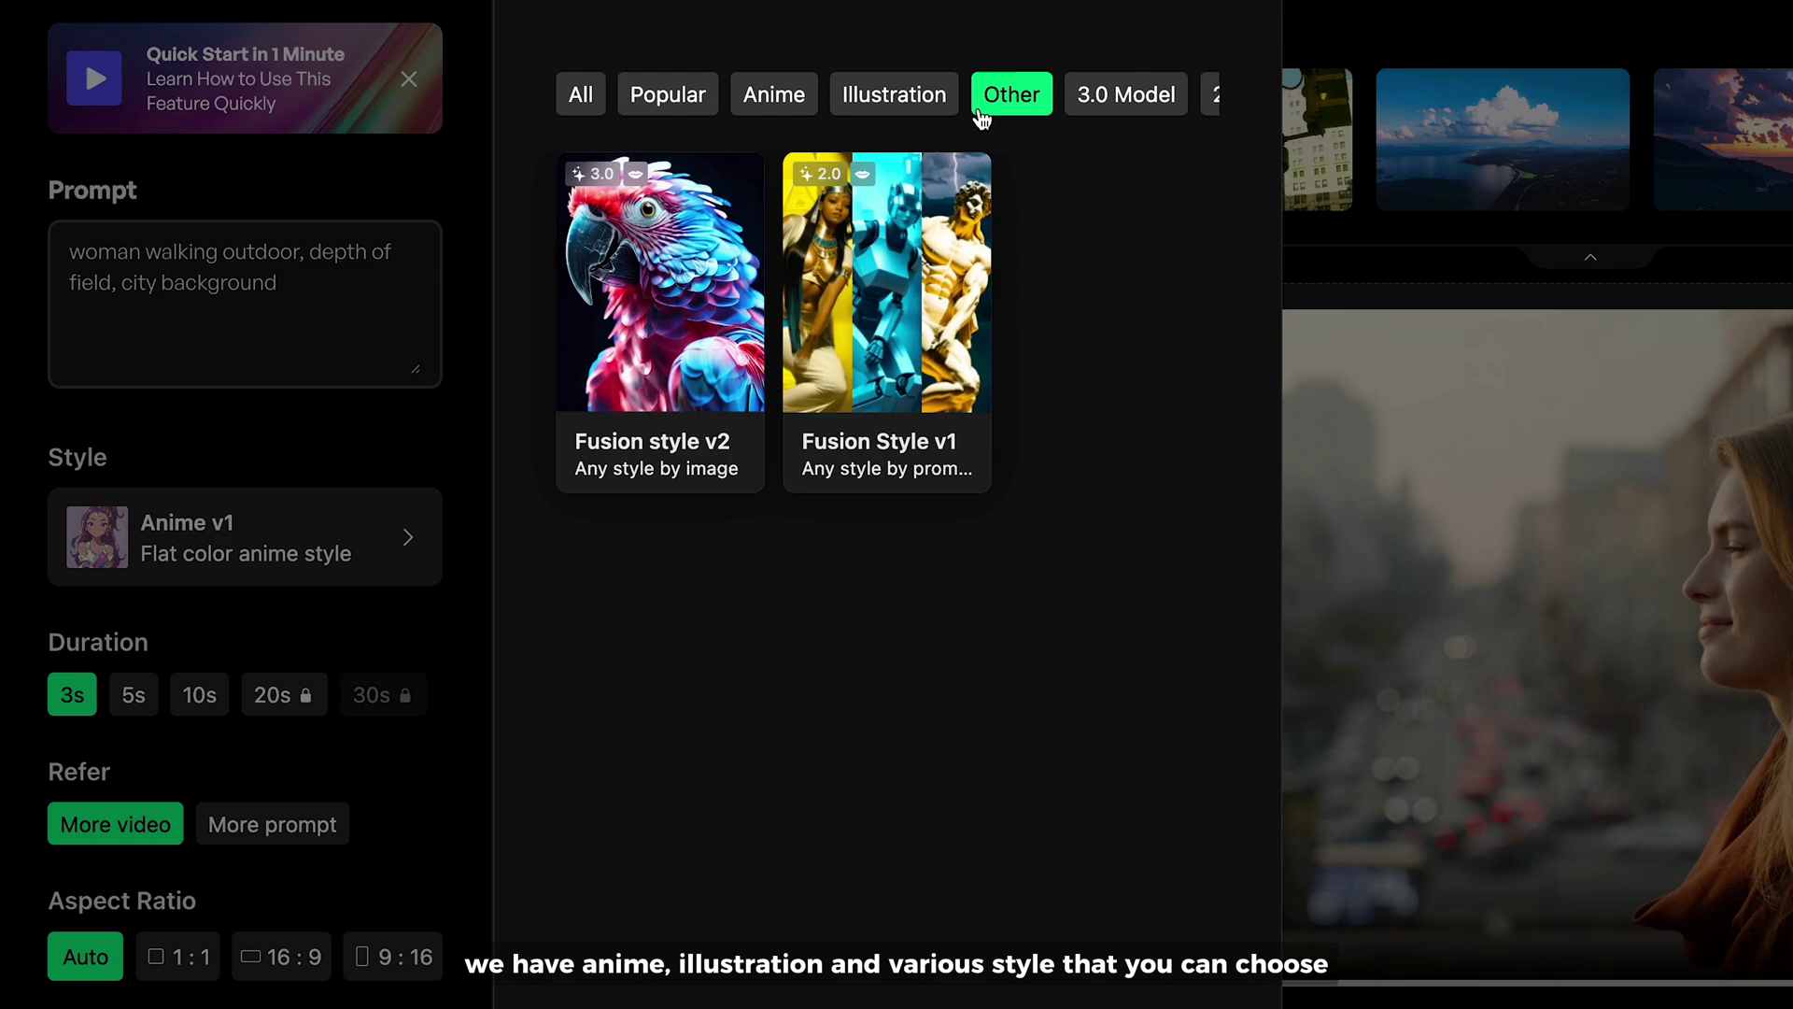
click(805, 109)
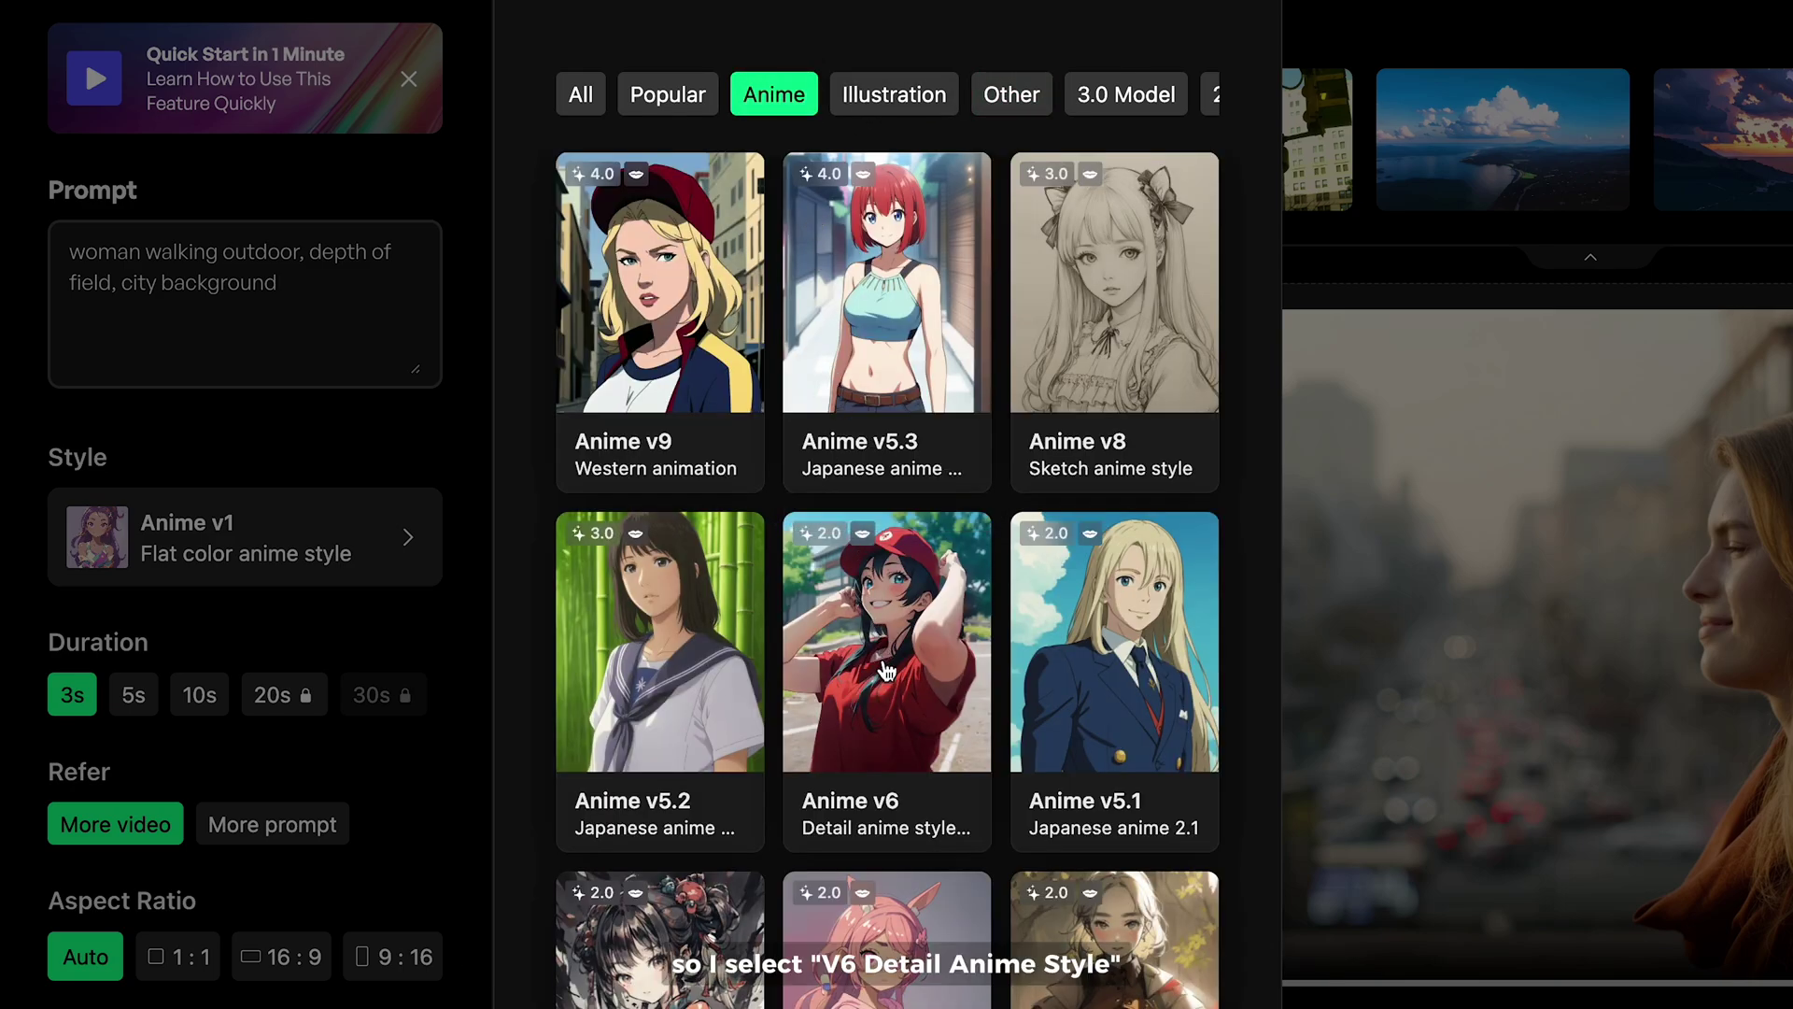
click(888, 682)
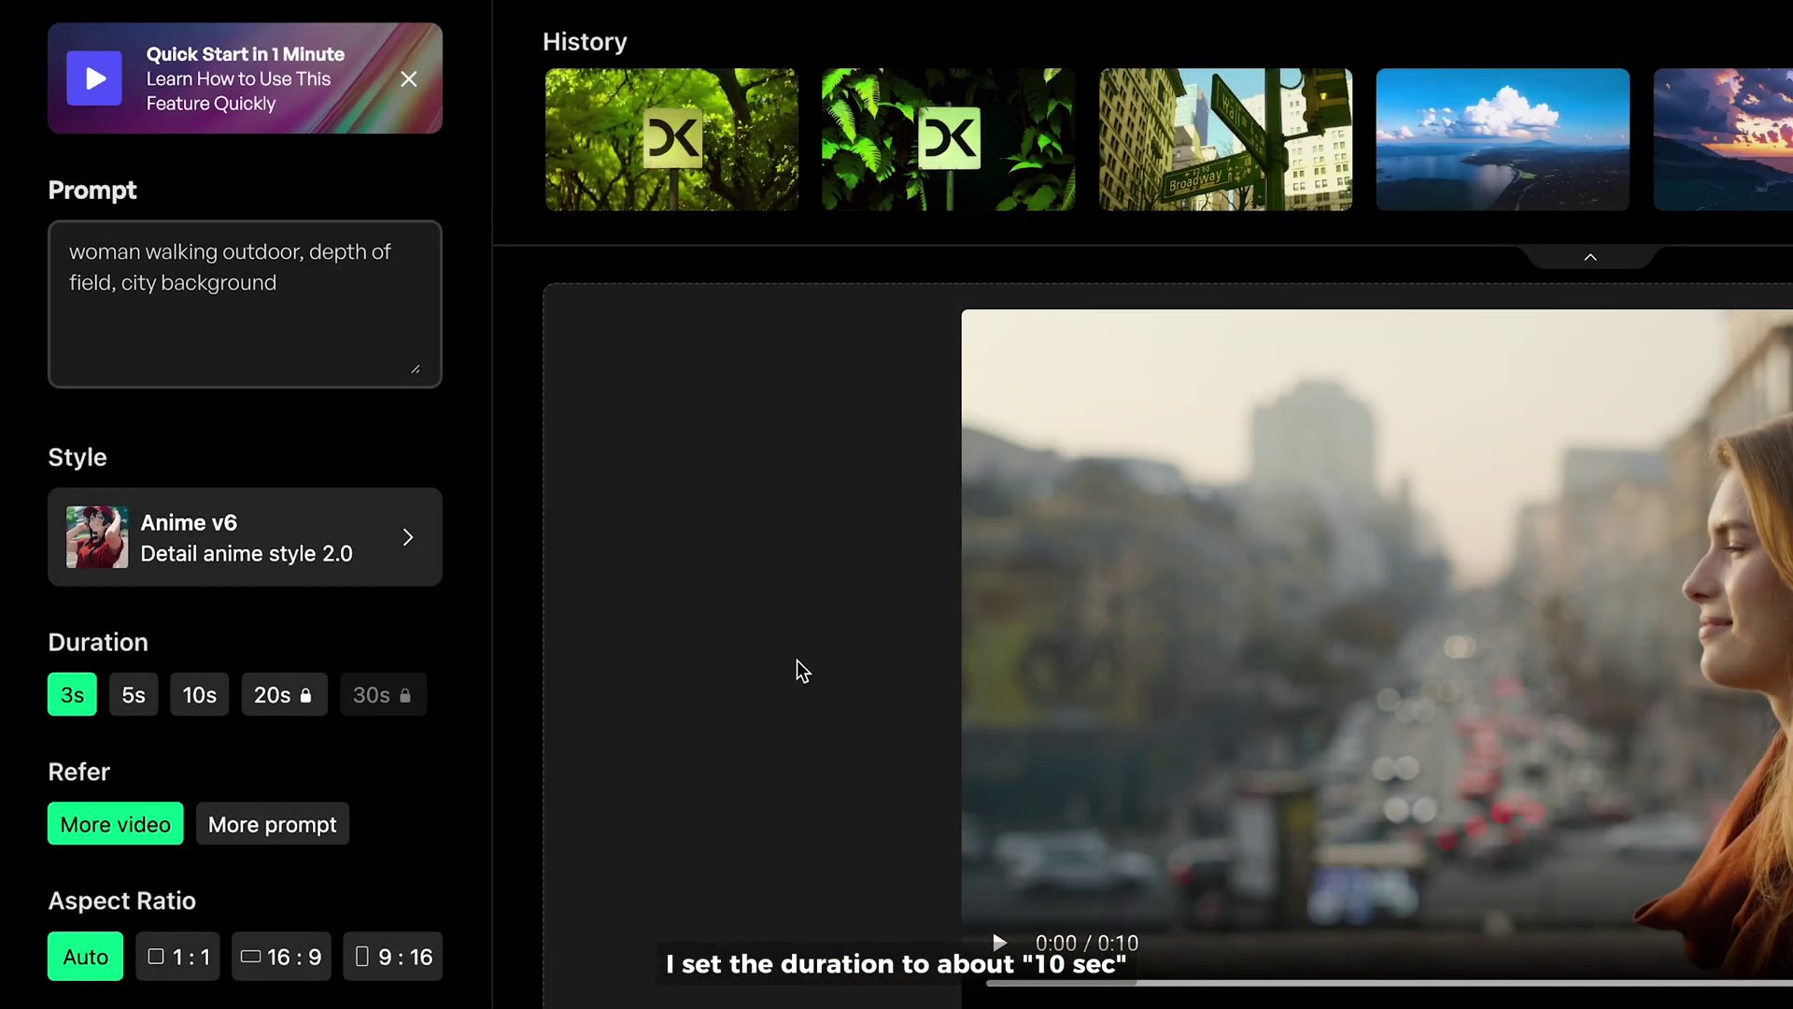
Step: Set duration to 10s, Refer to More prompt, aspect ratio to 16:9, and enable No Watermark
click(199, 695)
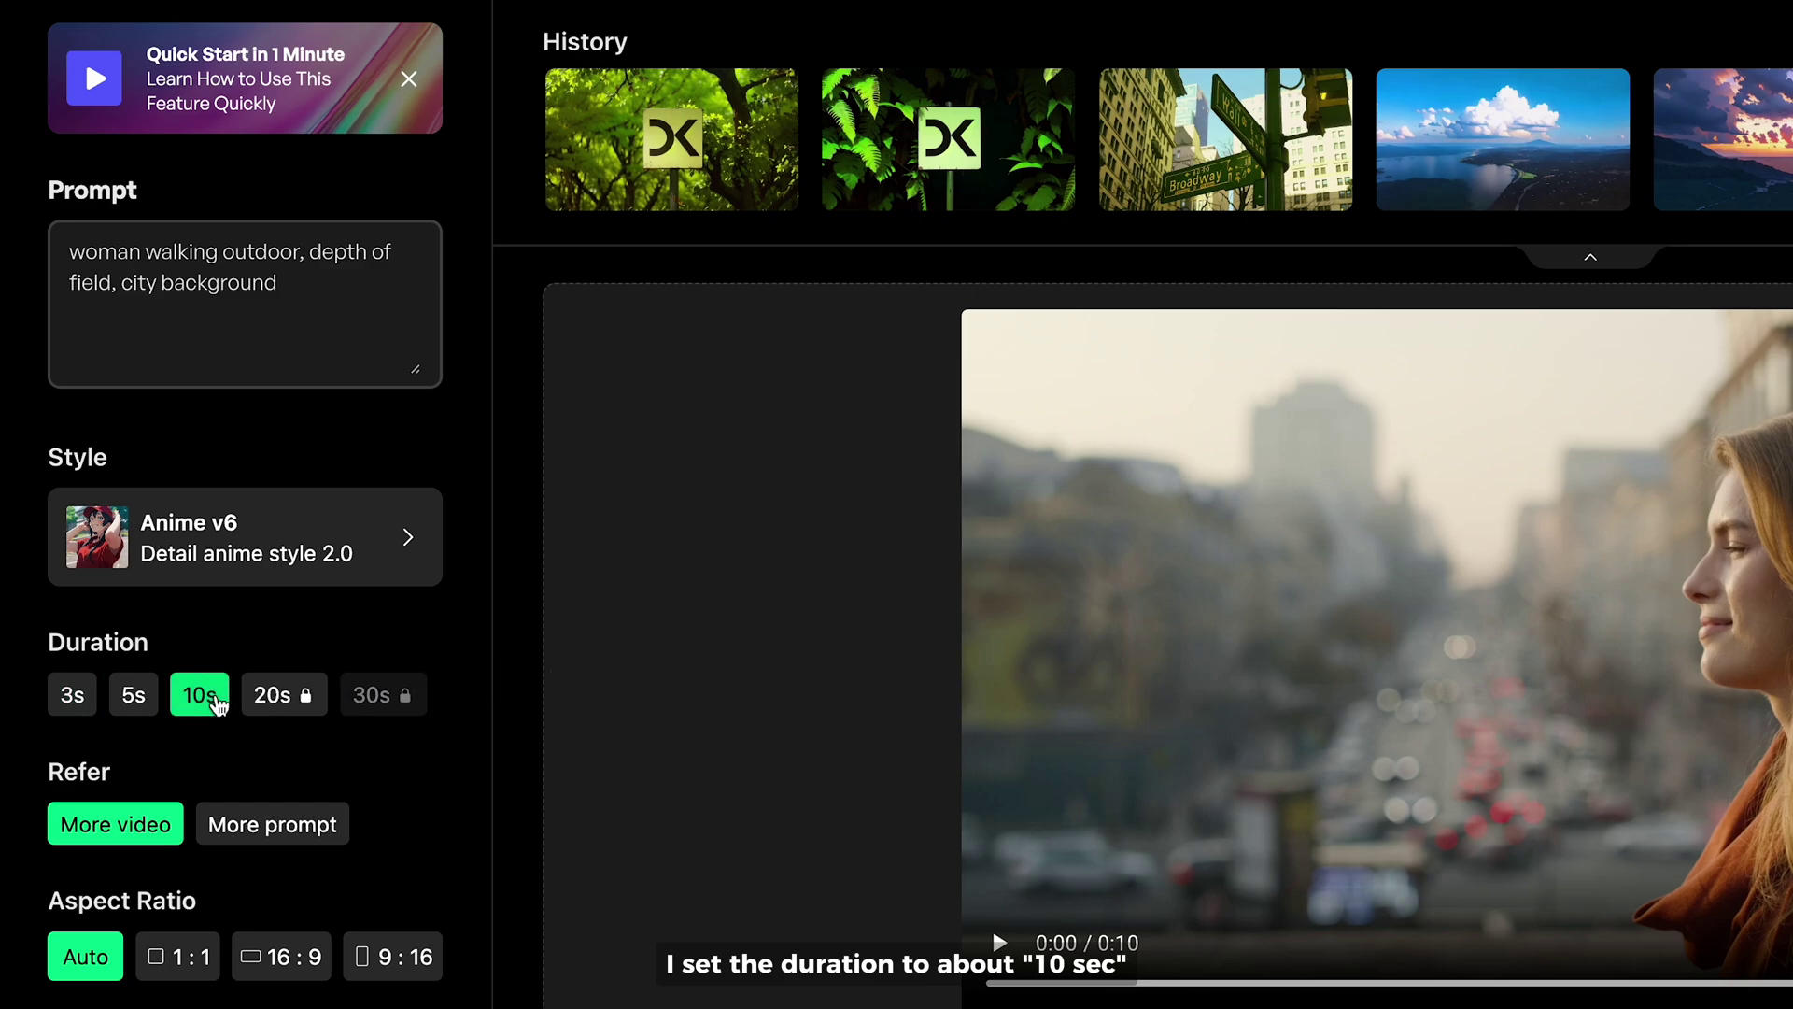
scroll(193, 489, down, 3)
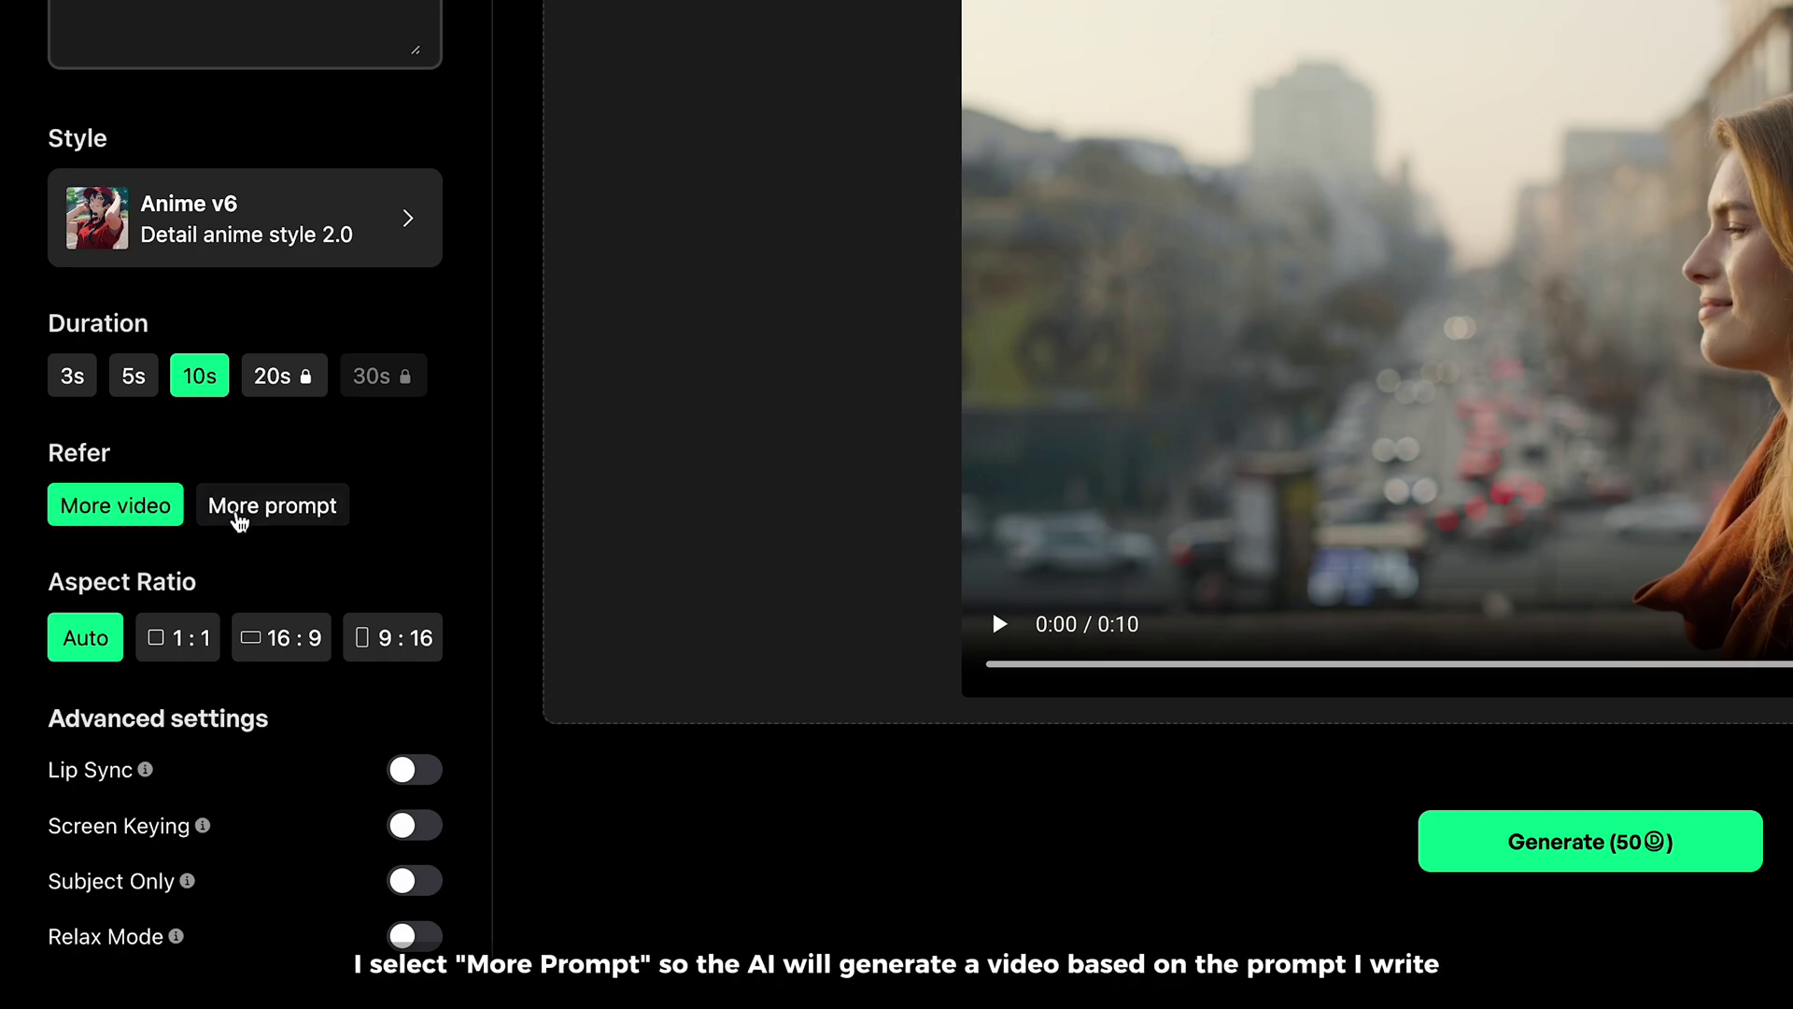
click(244, 523)
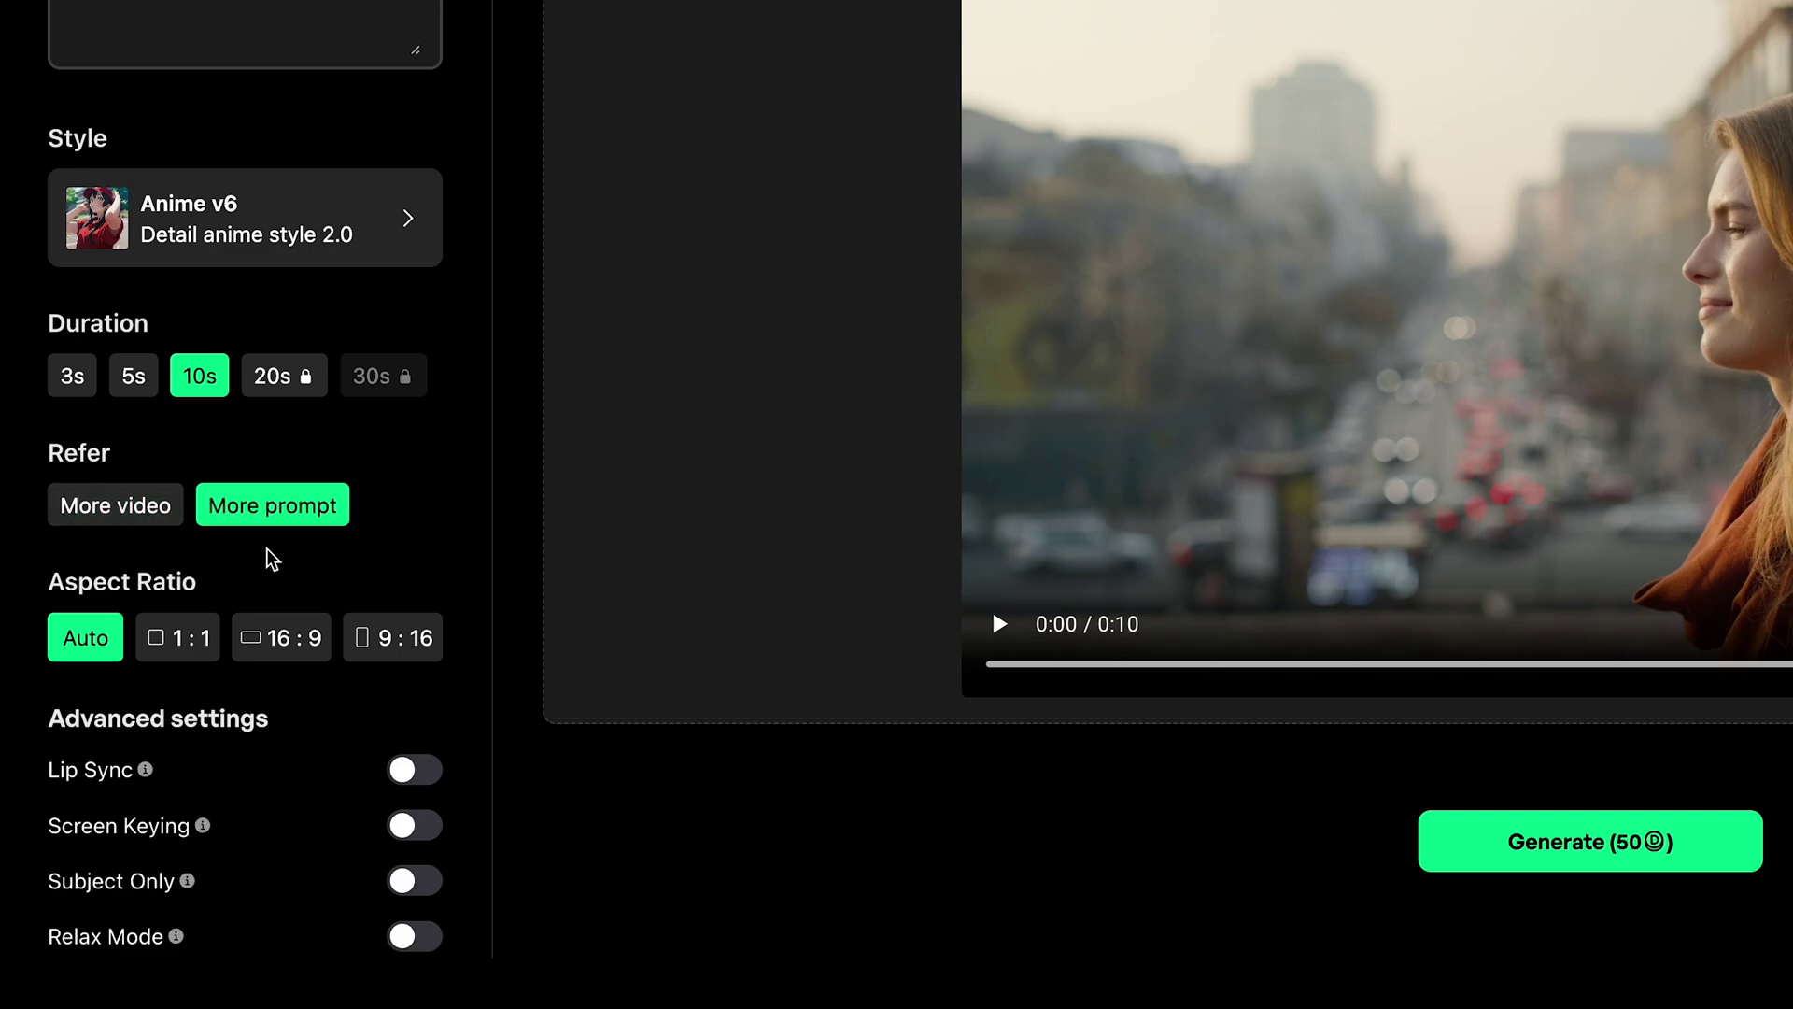
click(302, 637)
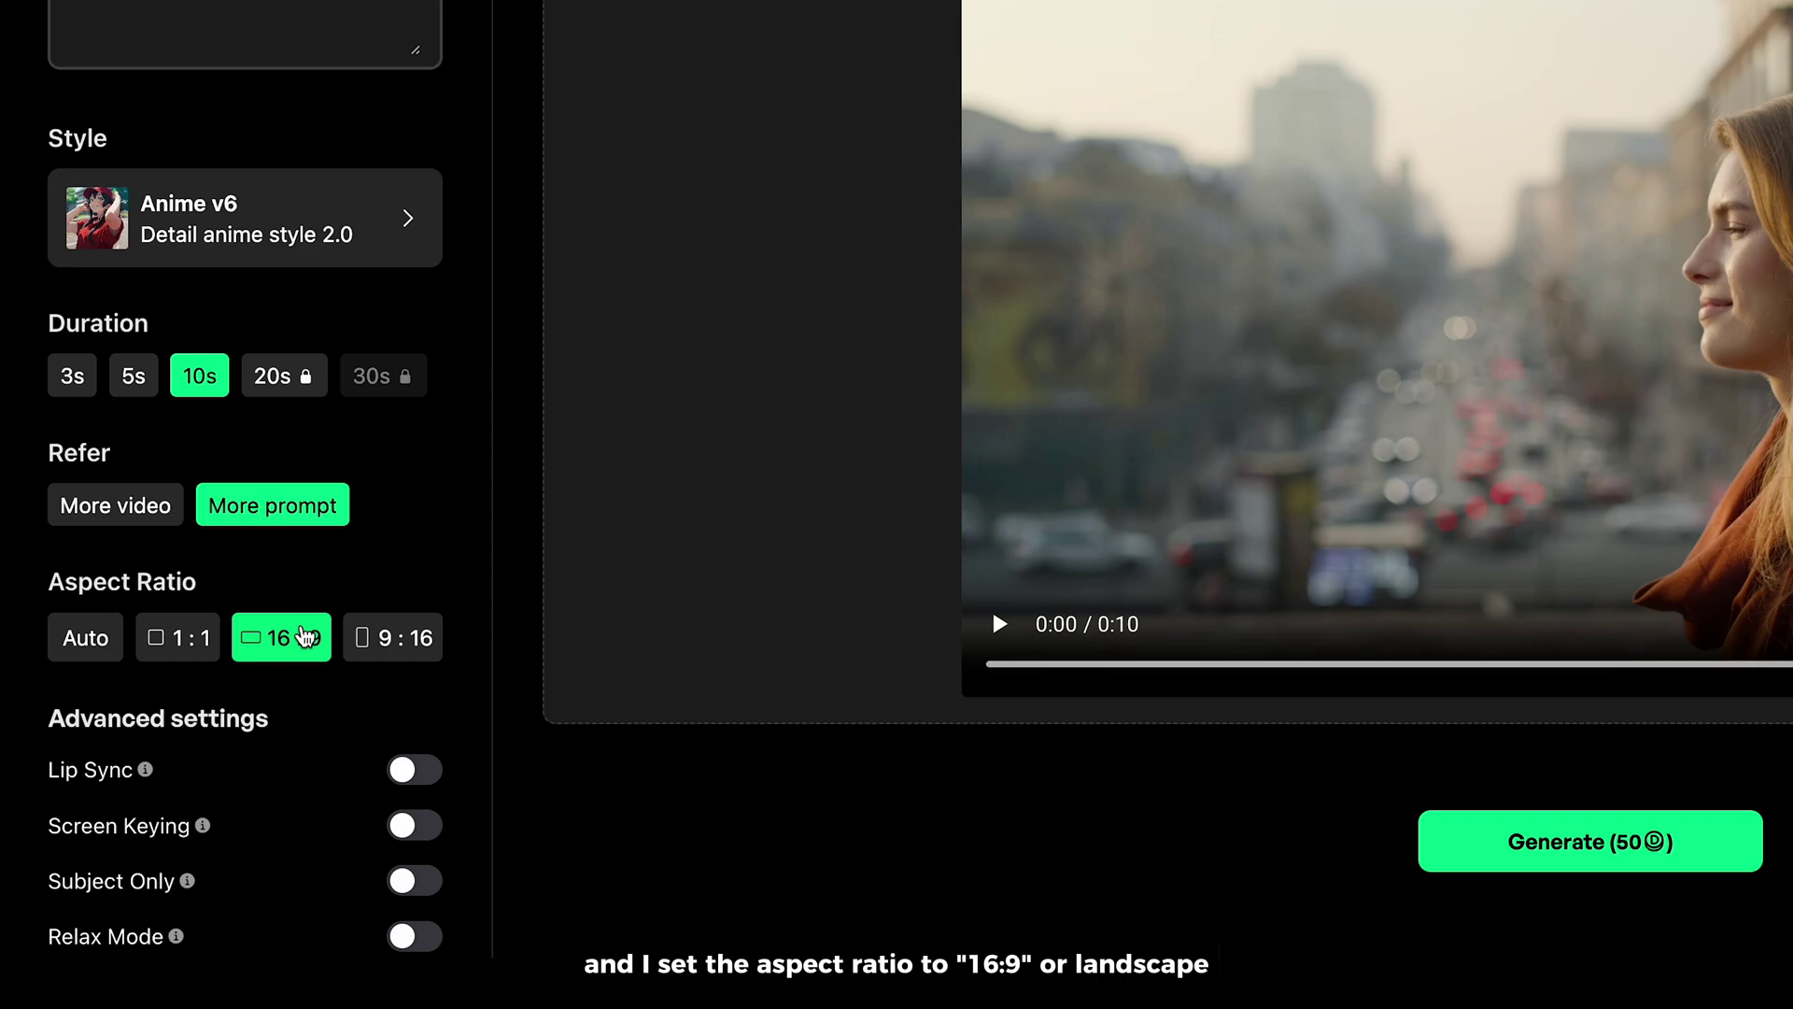
scroll(305, 636, down, 2)
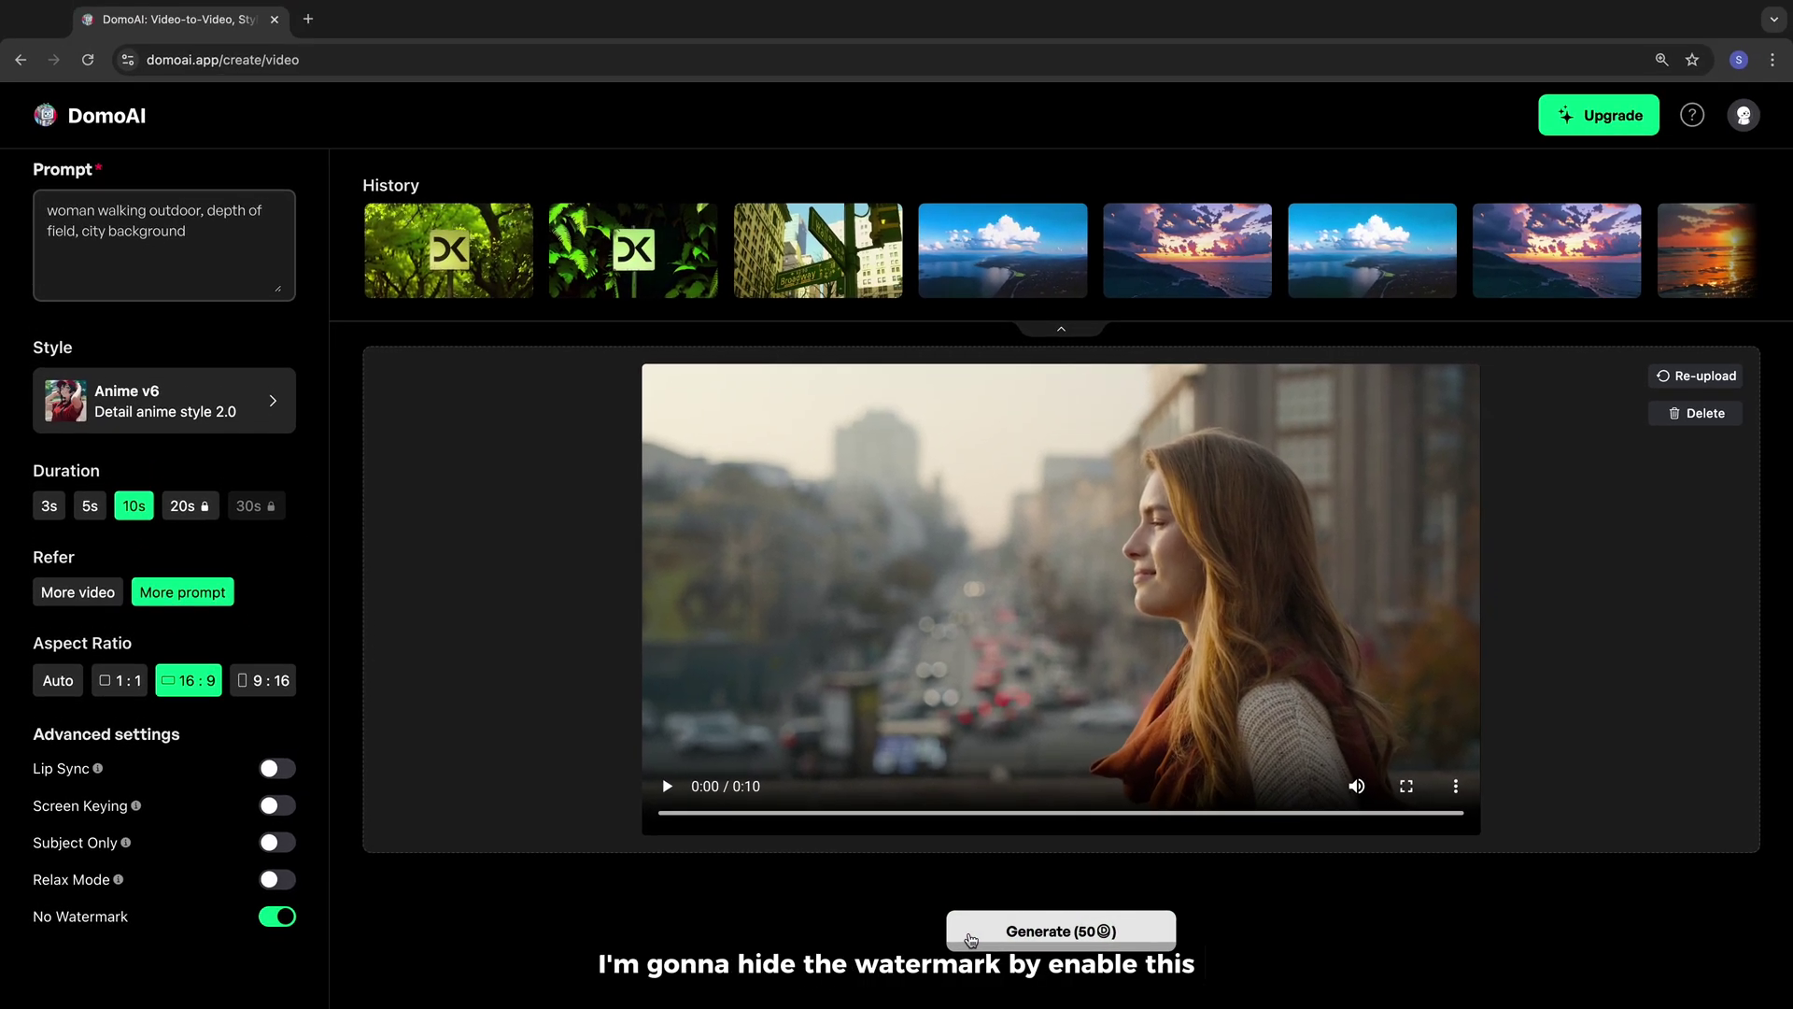
Step: Generate the anime-styled woman-in-city clip and play the finished 10-second result
click(1017, 929)
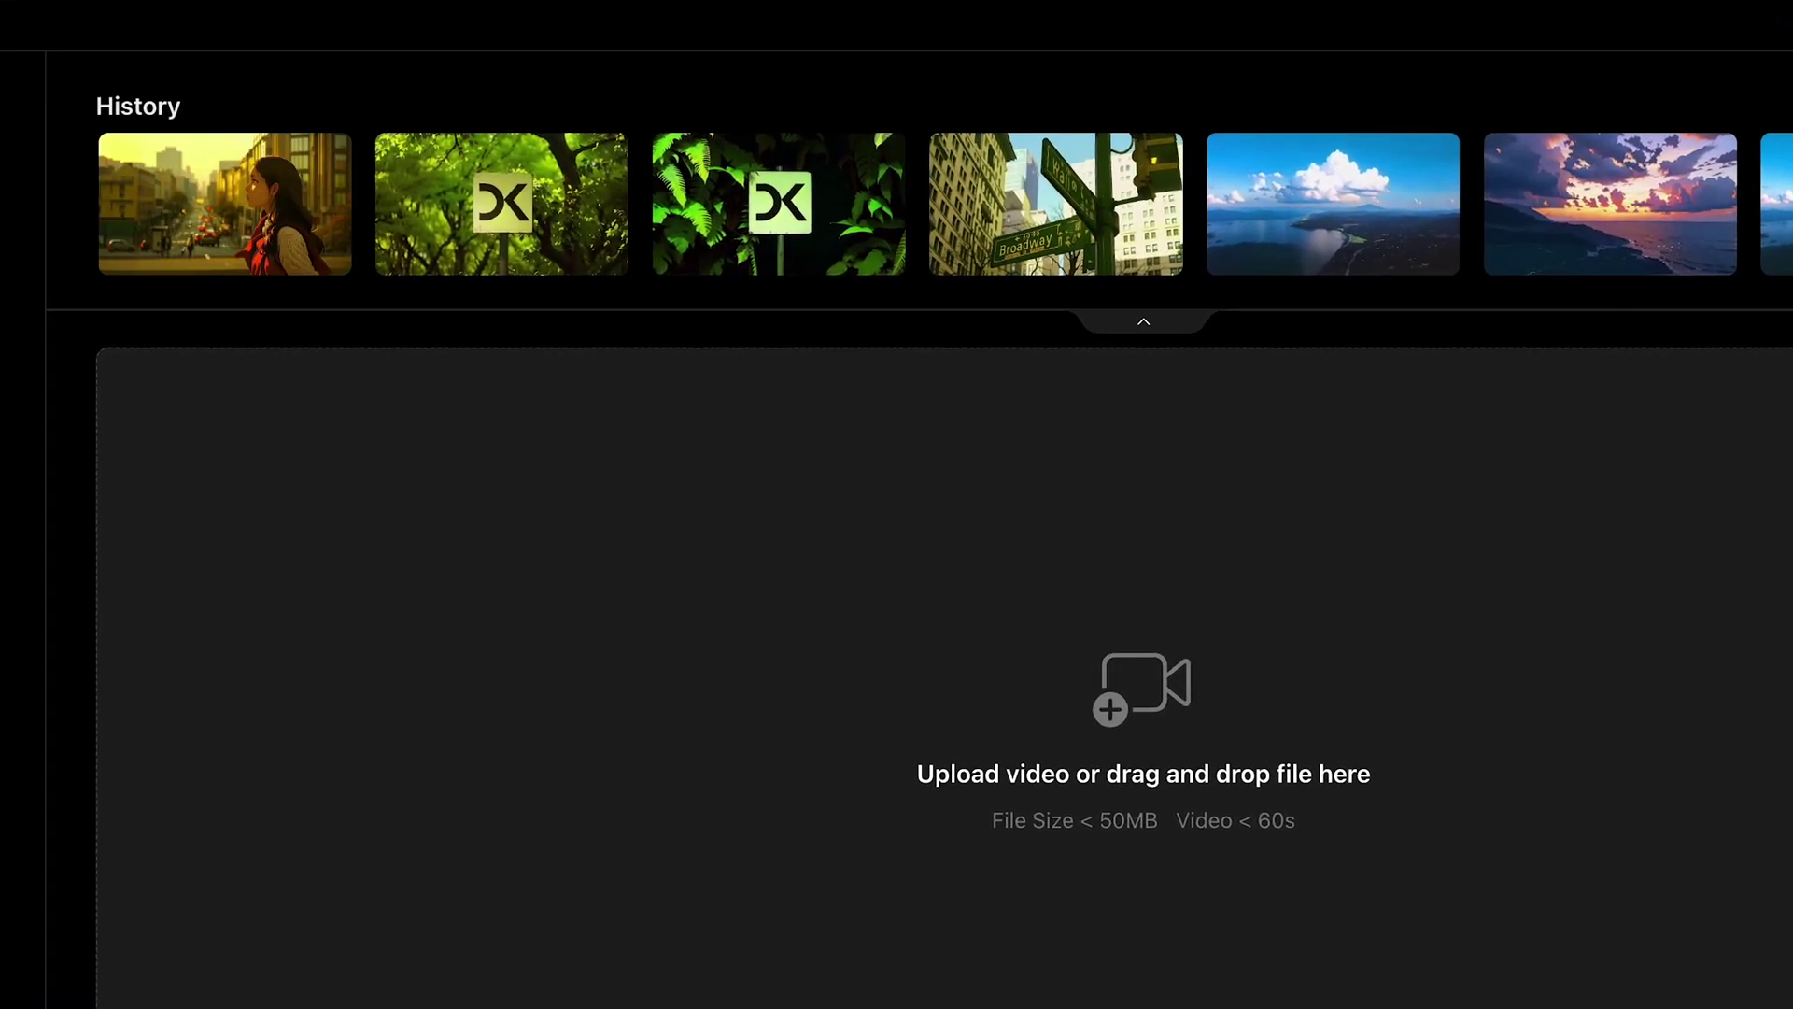
click(261, 216)
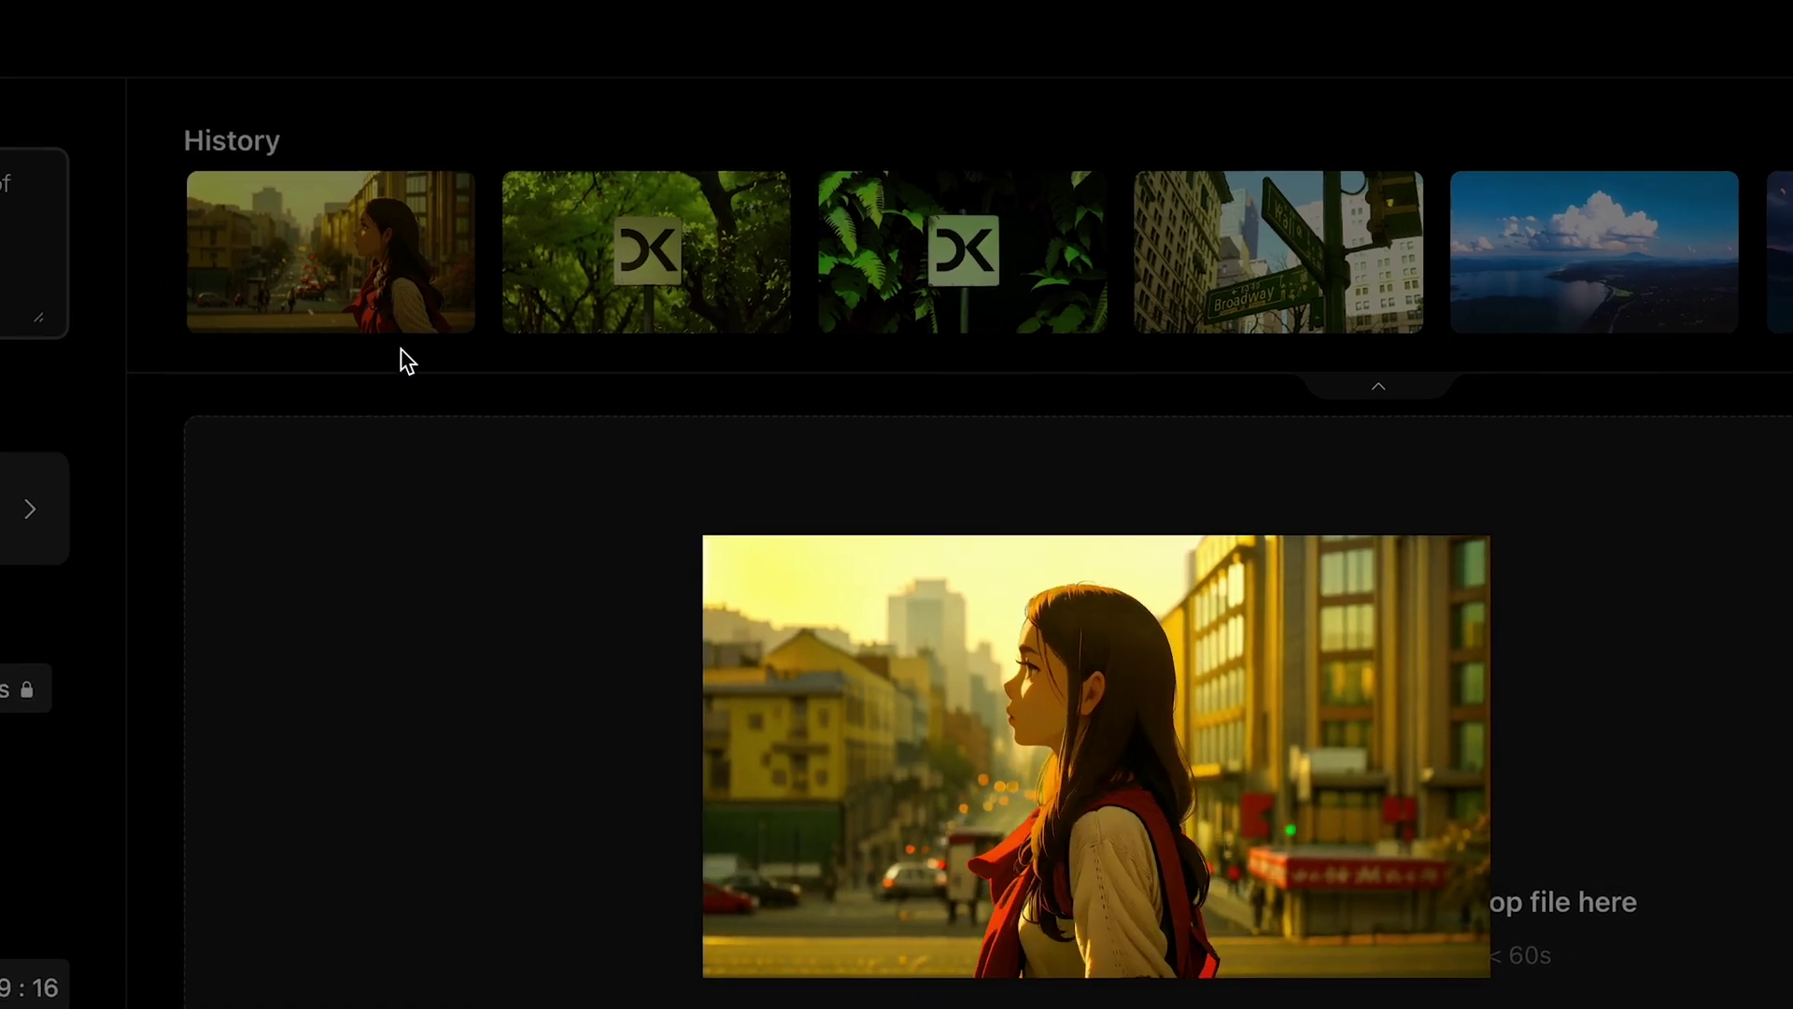
Step: Close the player and queue a 4K · 60fps upscale of the new anime clip
click(347, 453)
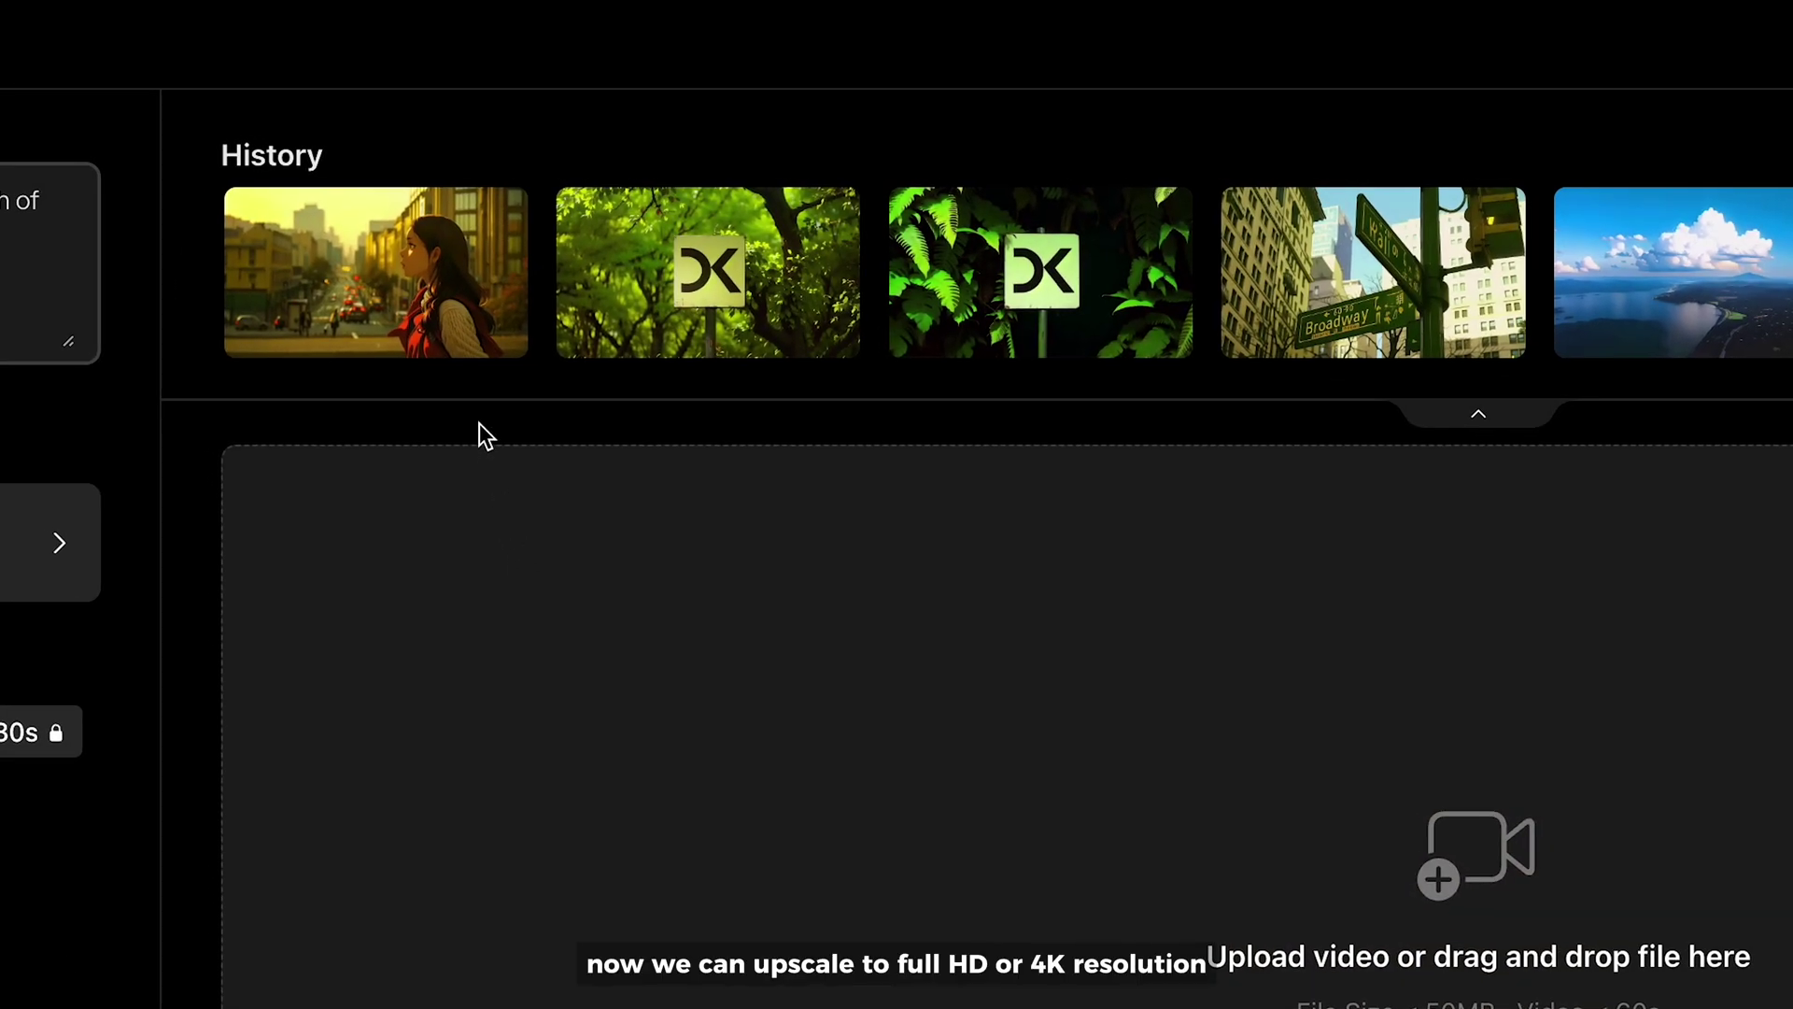
click(443, 337)
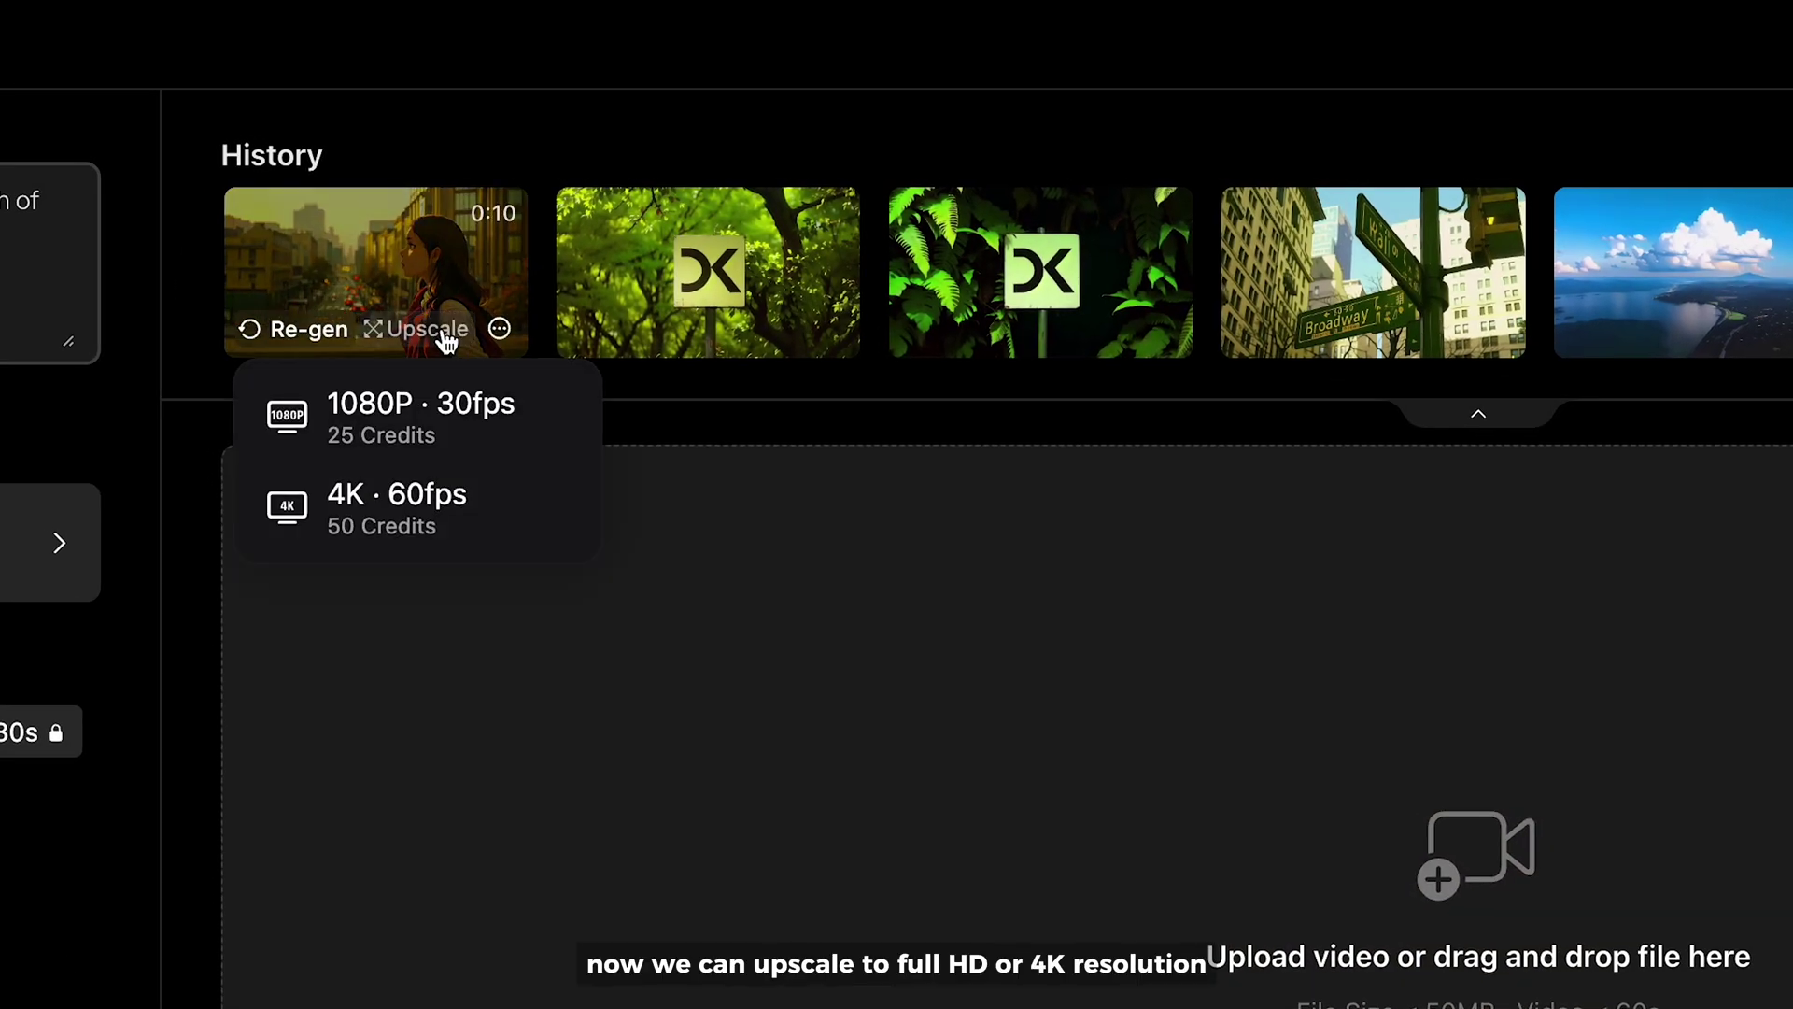
click(457, 533)
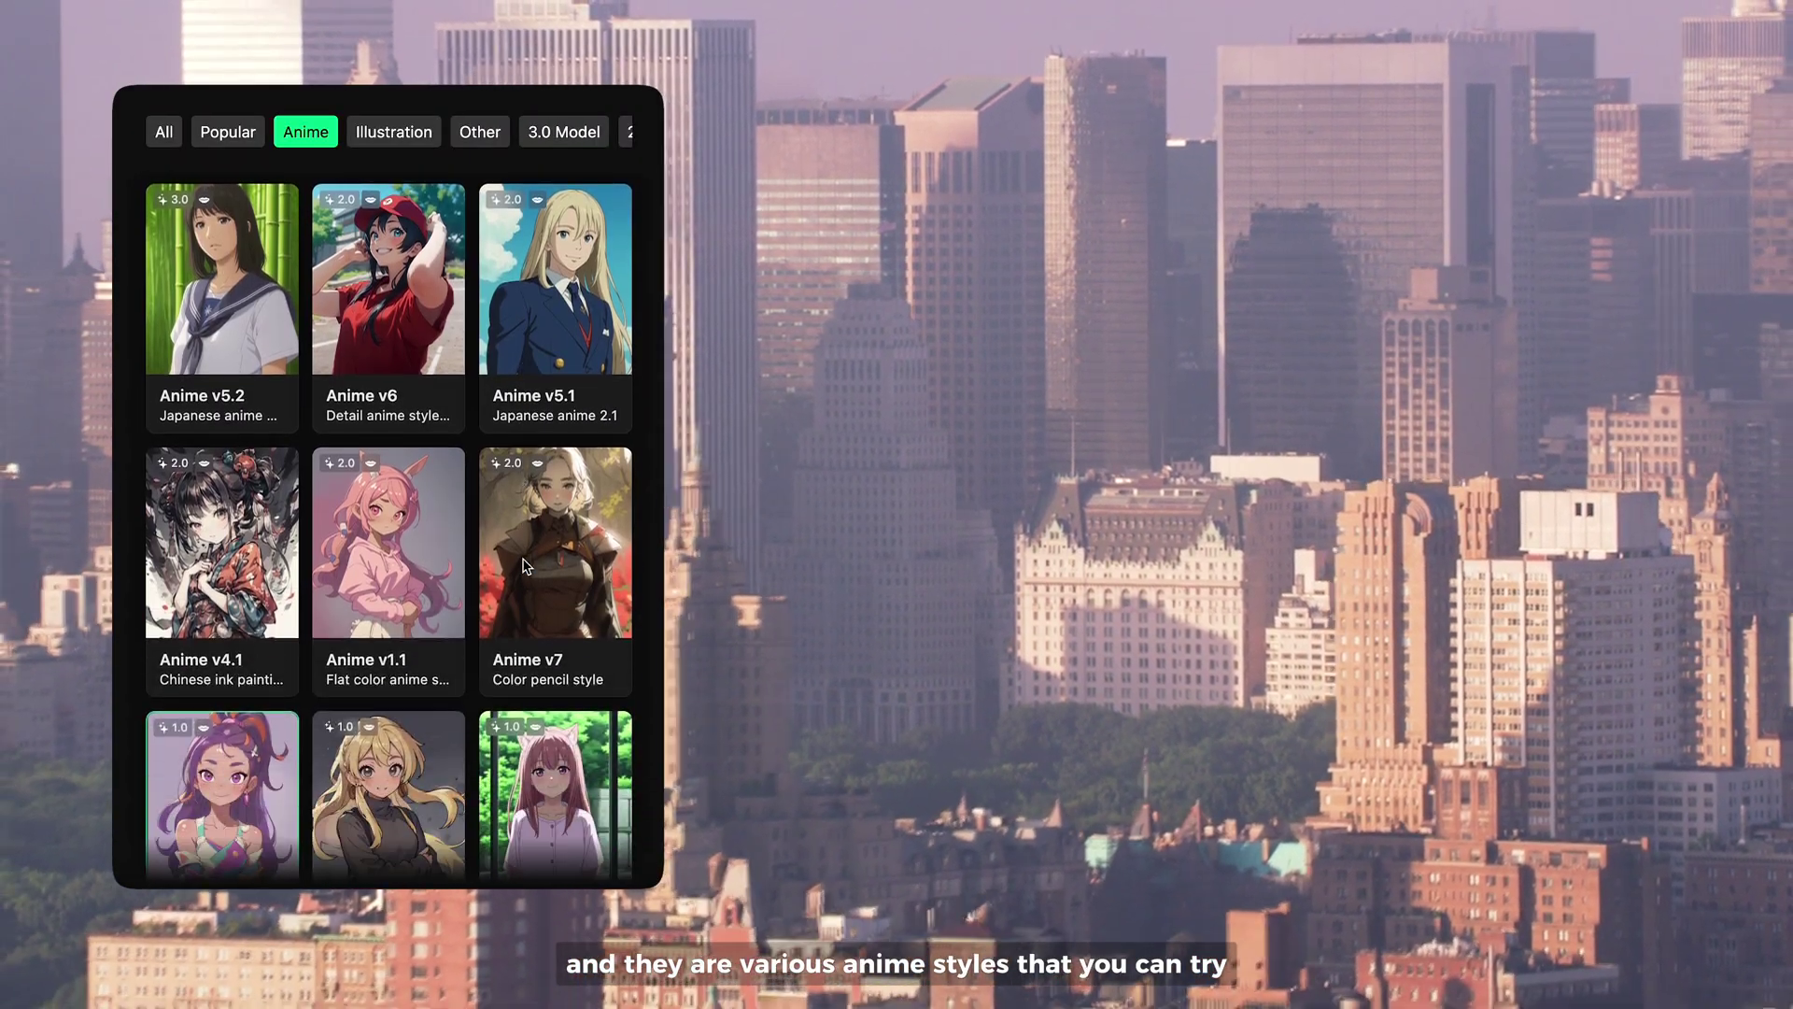
scroll(526, 566, down, 4)
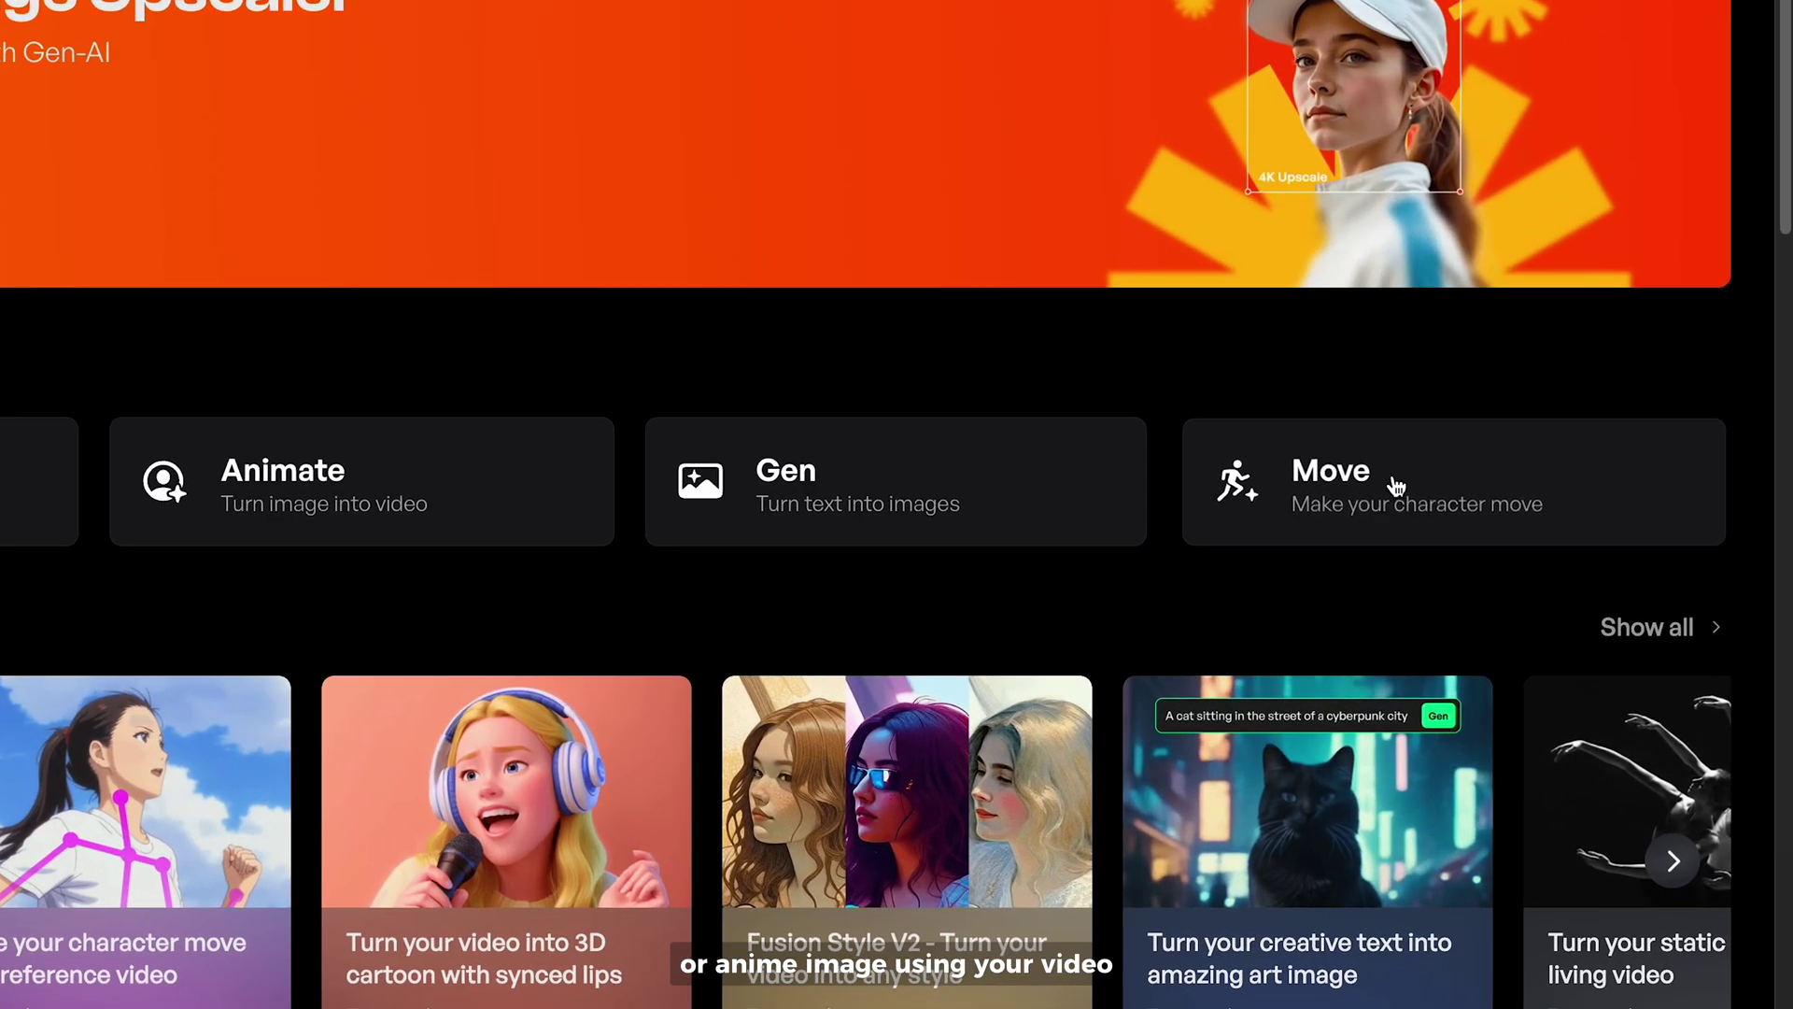
Step: In the Move tool, upload Man standing.mp4 as the motion reference video
click(1395, 485)
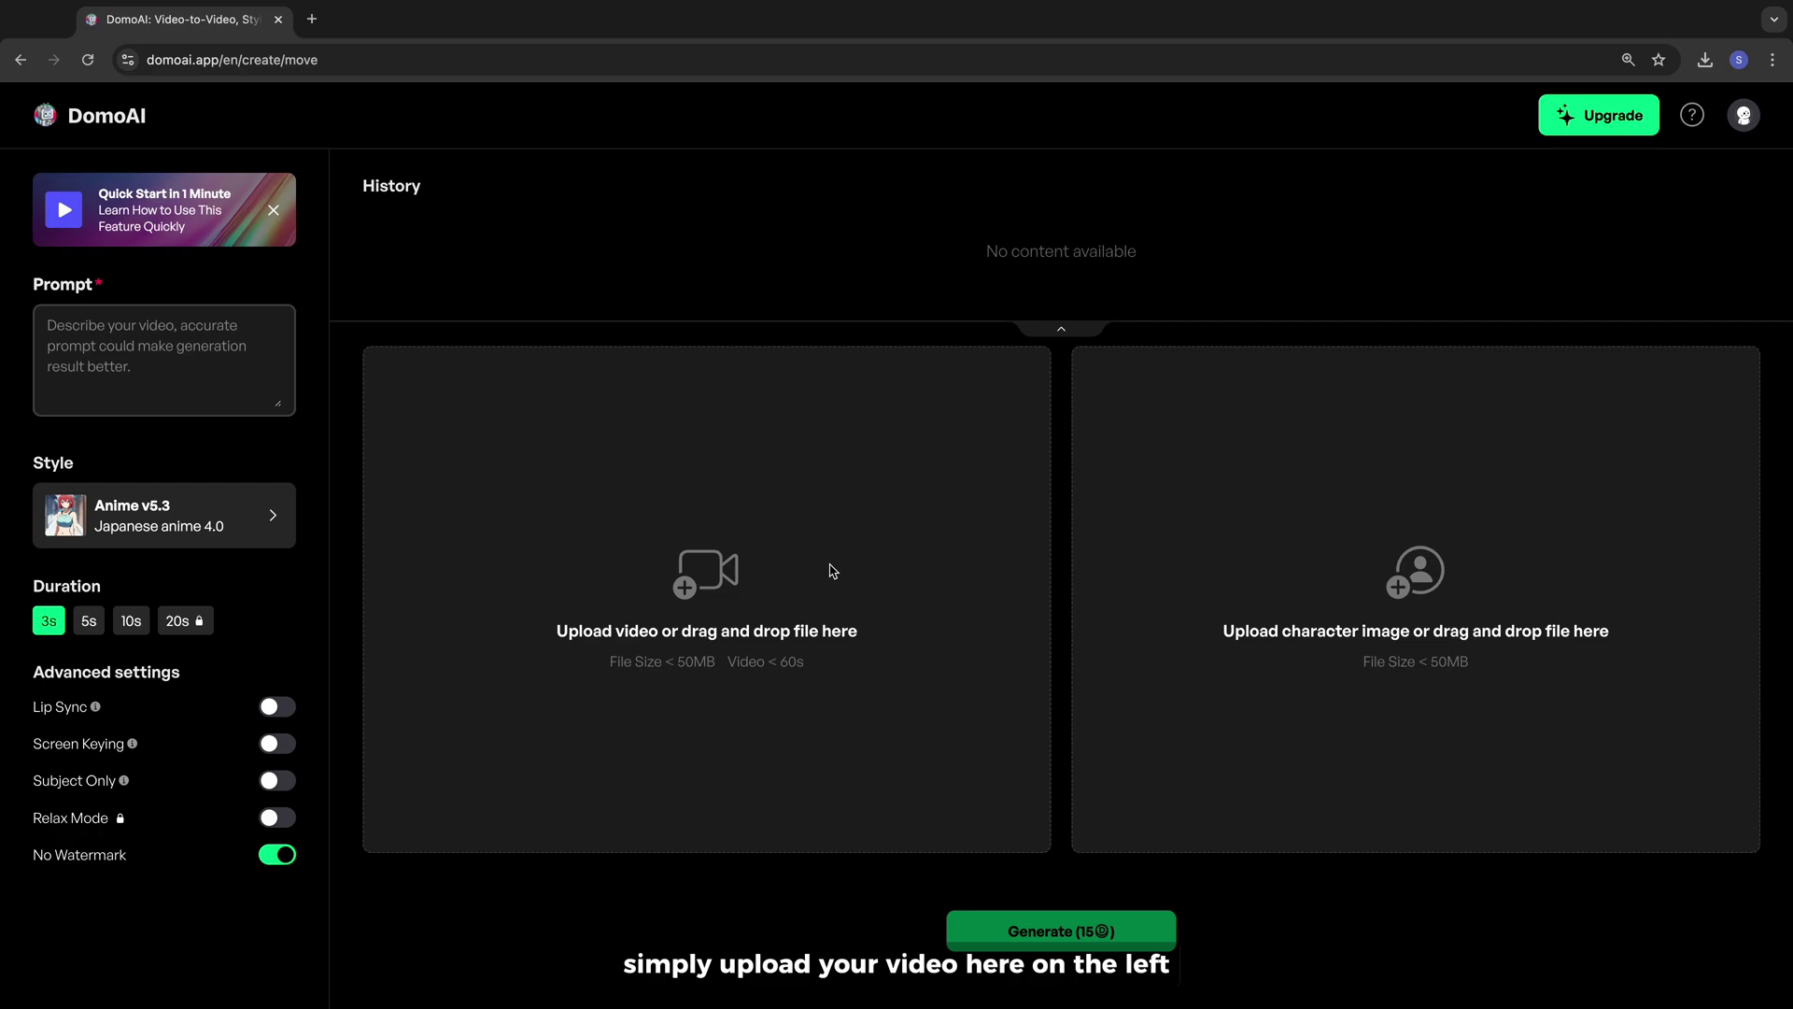
click(831, 569)
click(680, 656)
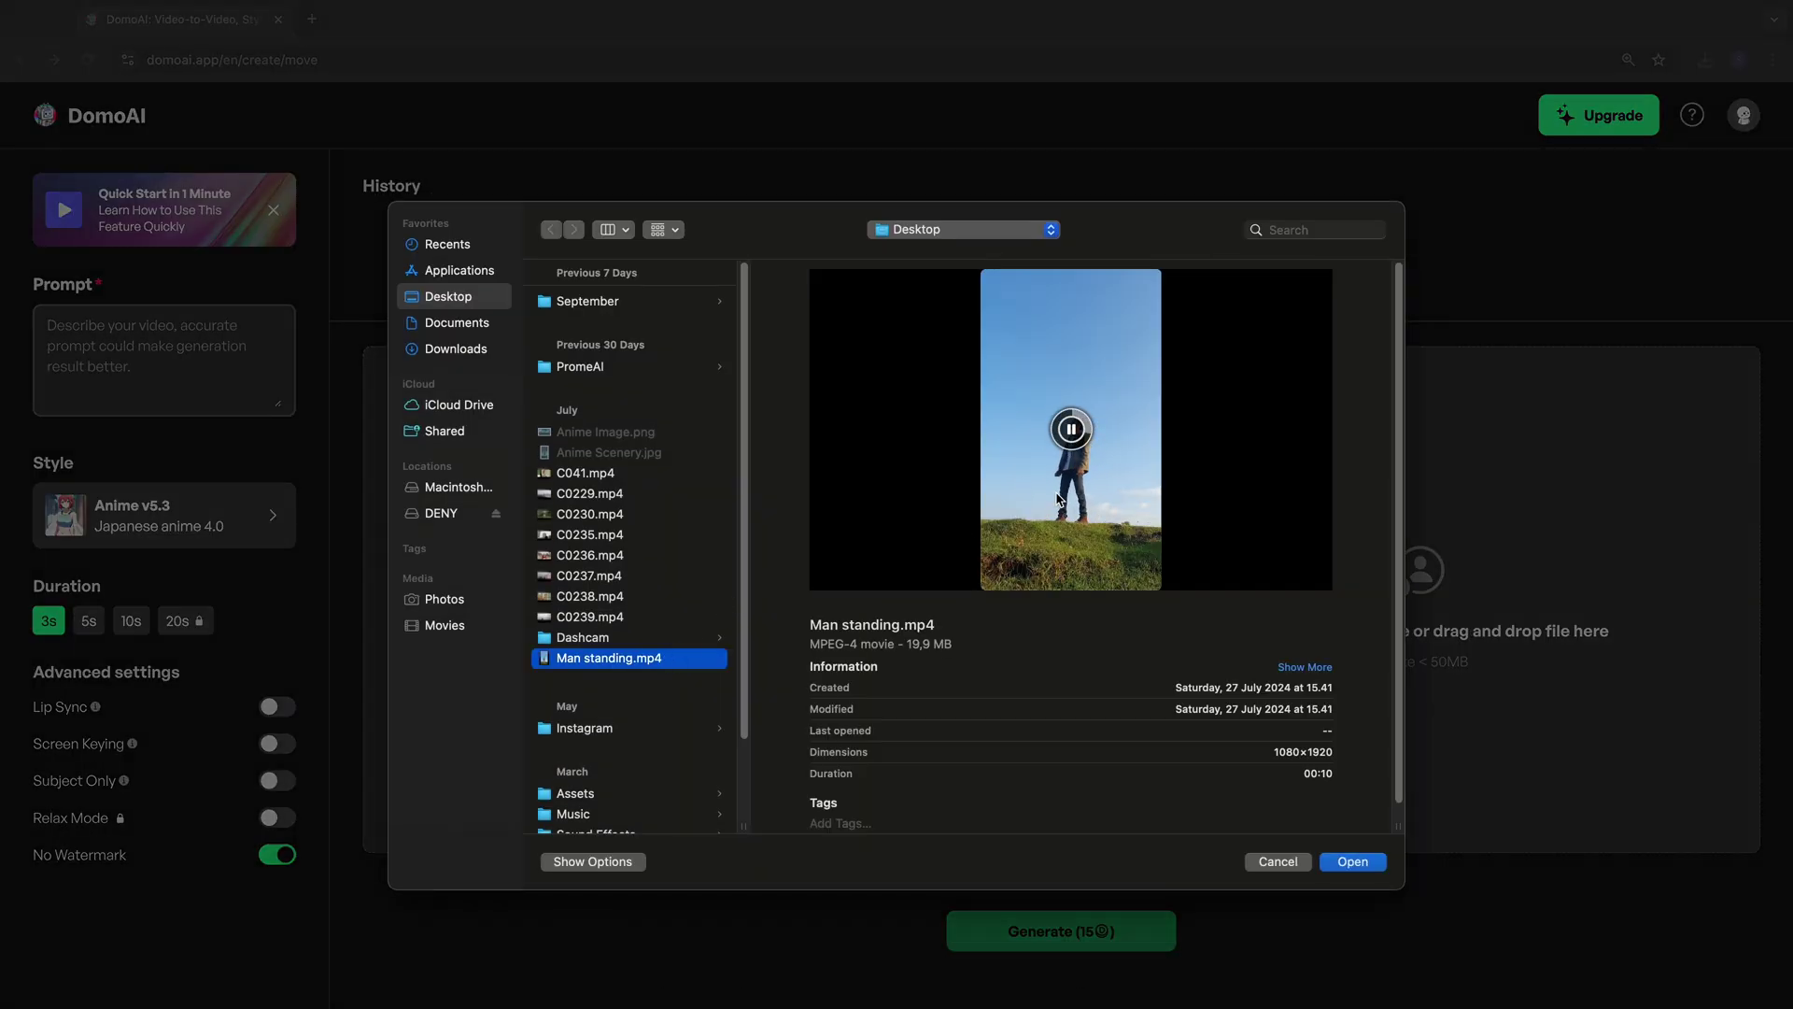
click(1353, 861)
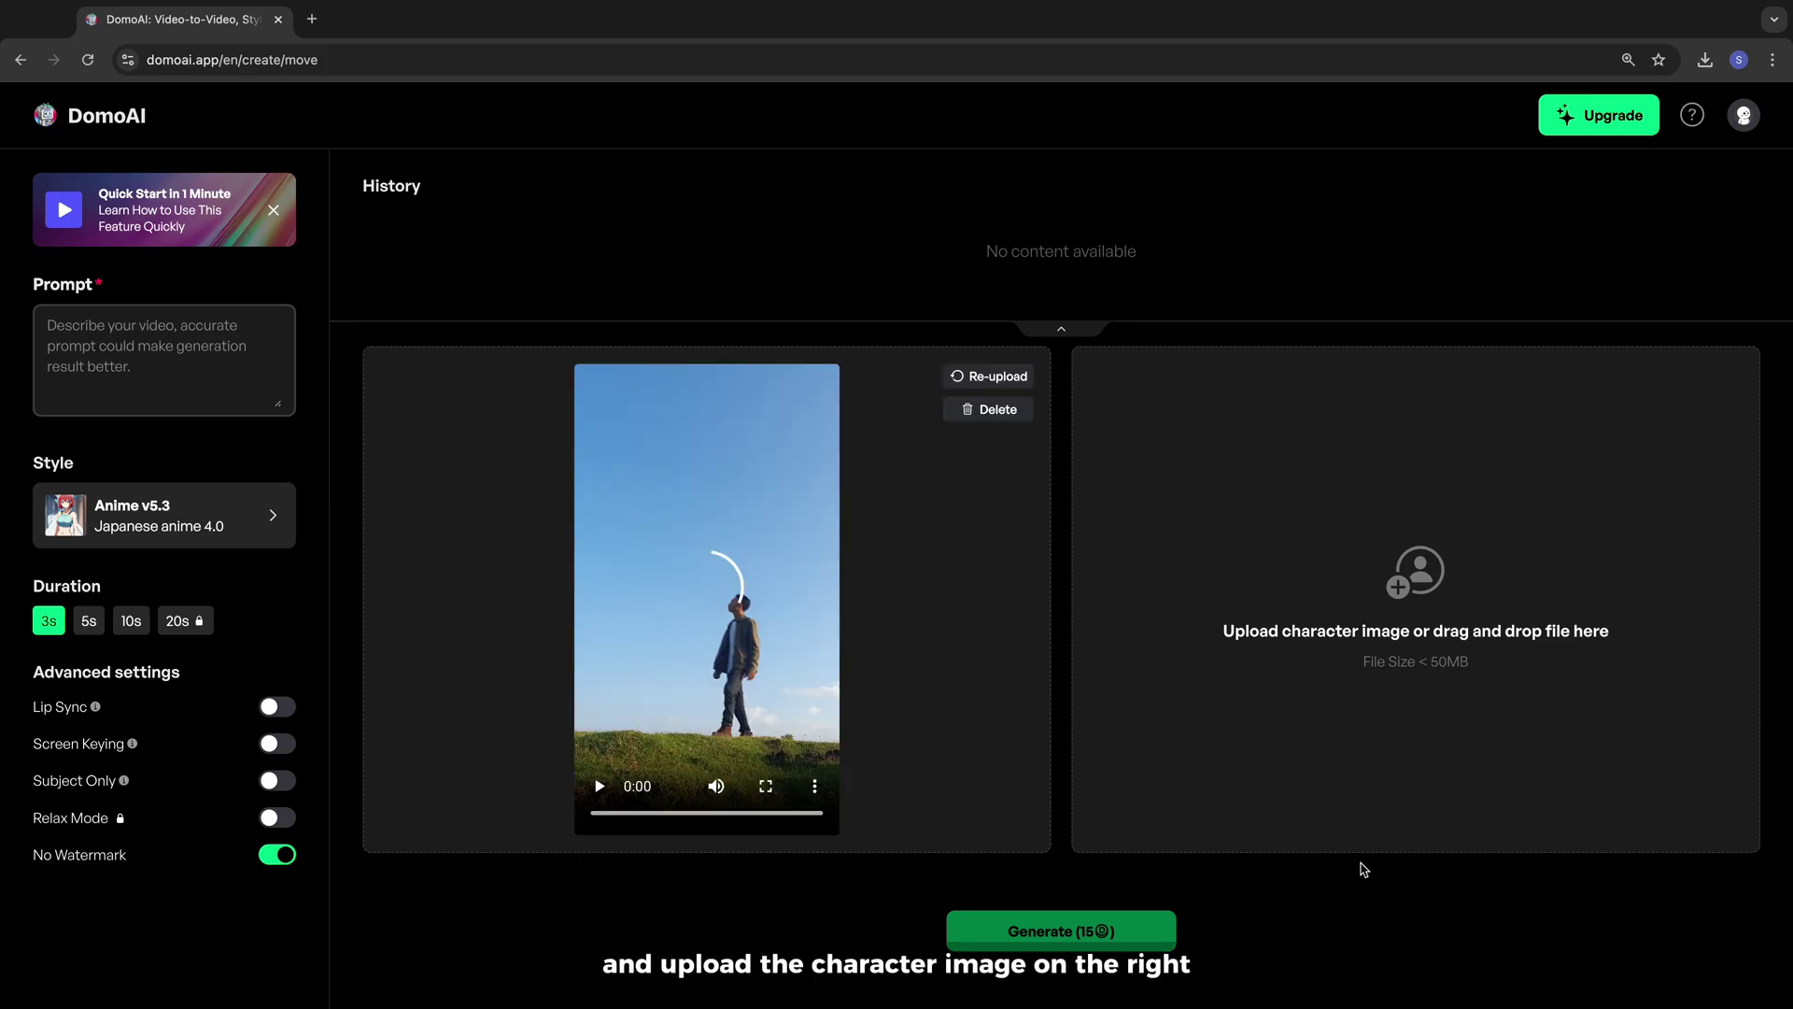
Step: Upload Anime Scenery.jpg as the character image
click(1415, 602)
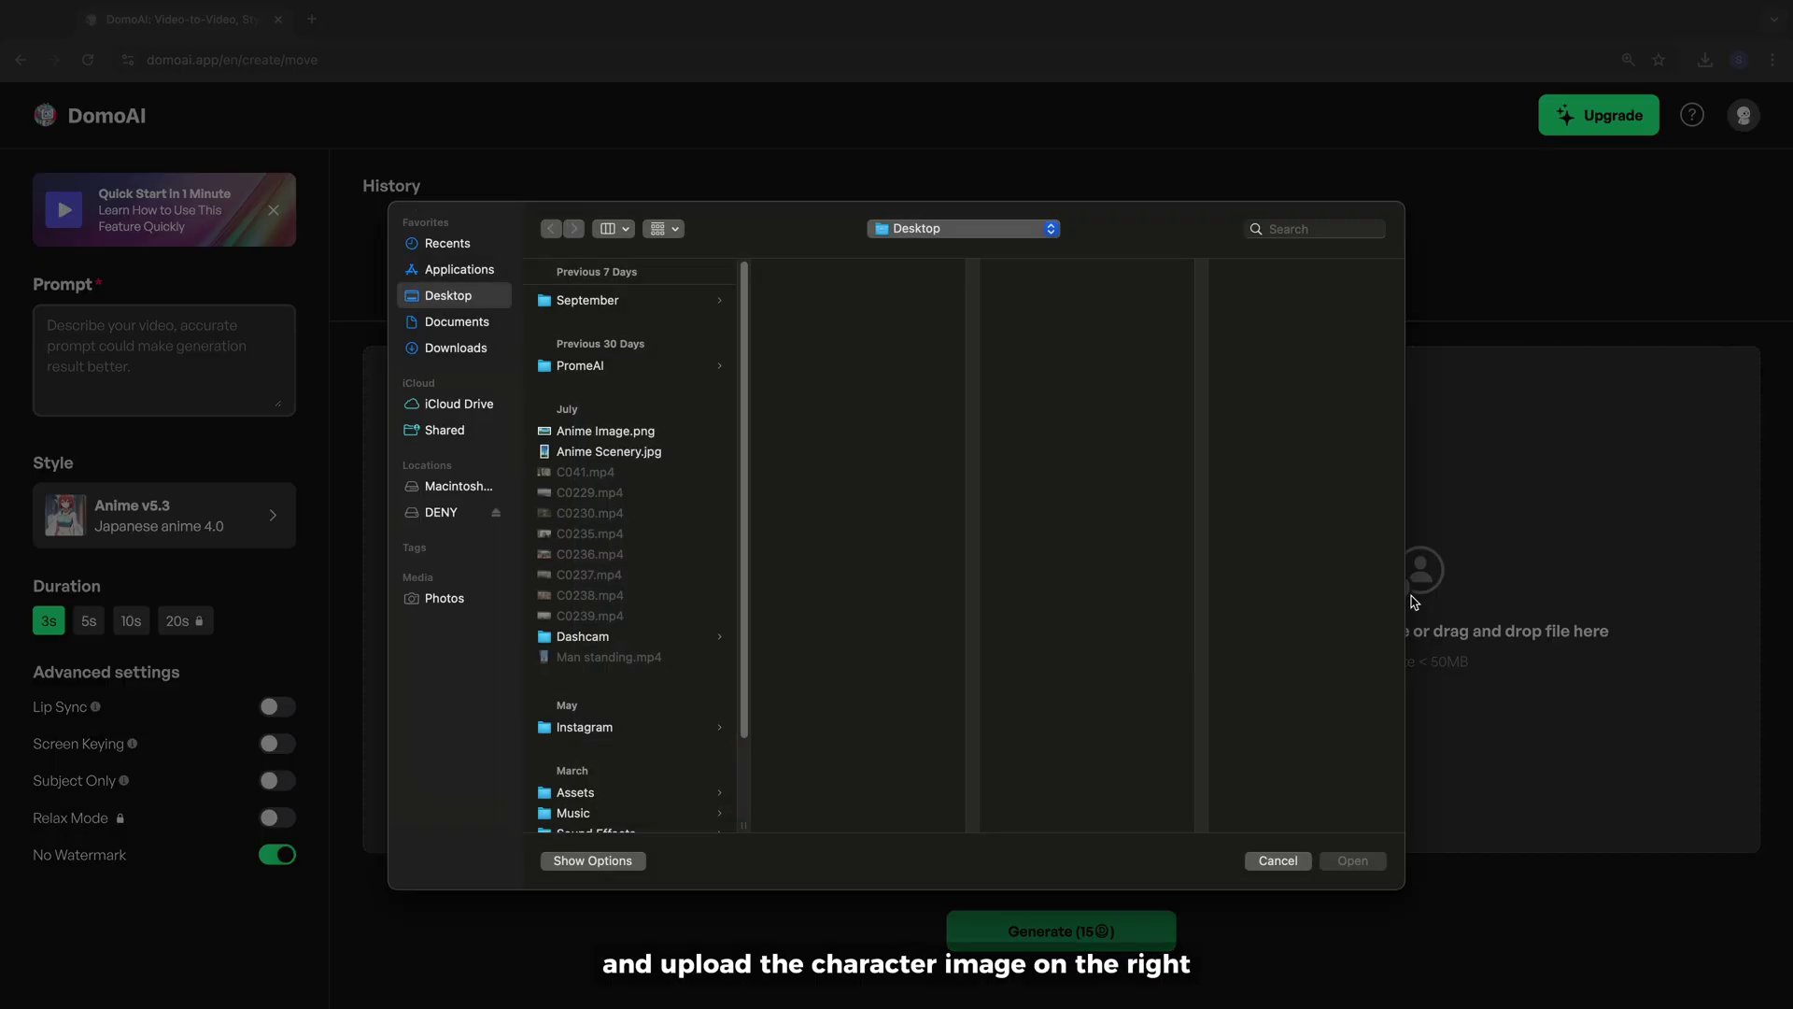
click(667, 453)
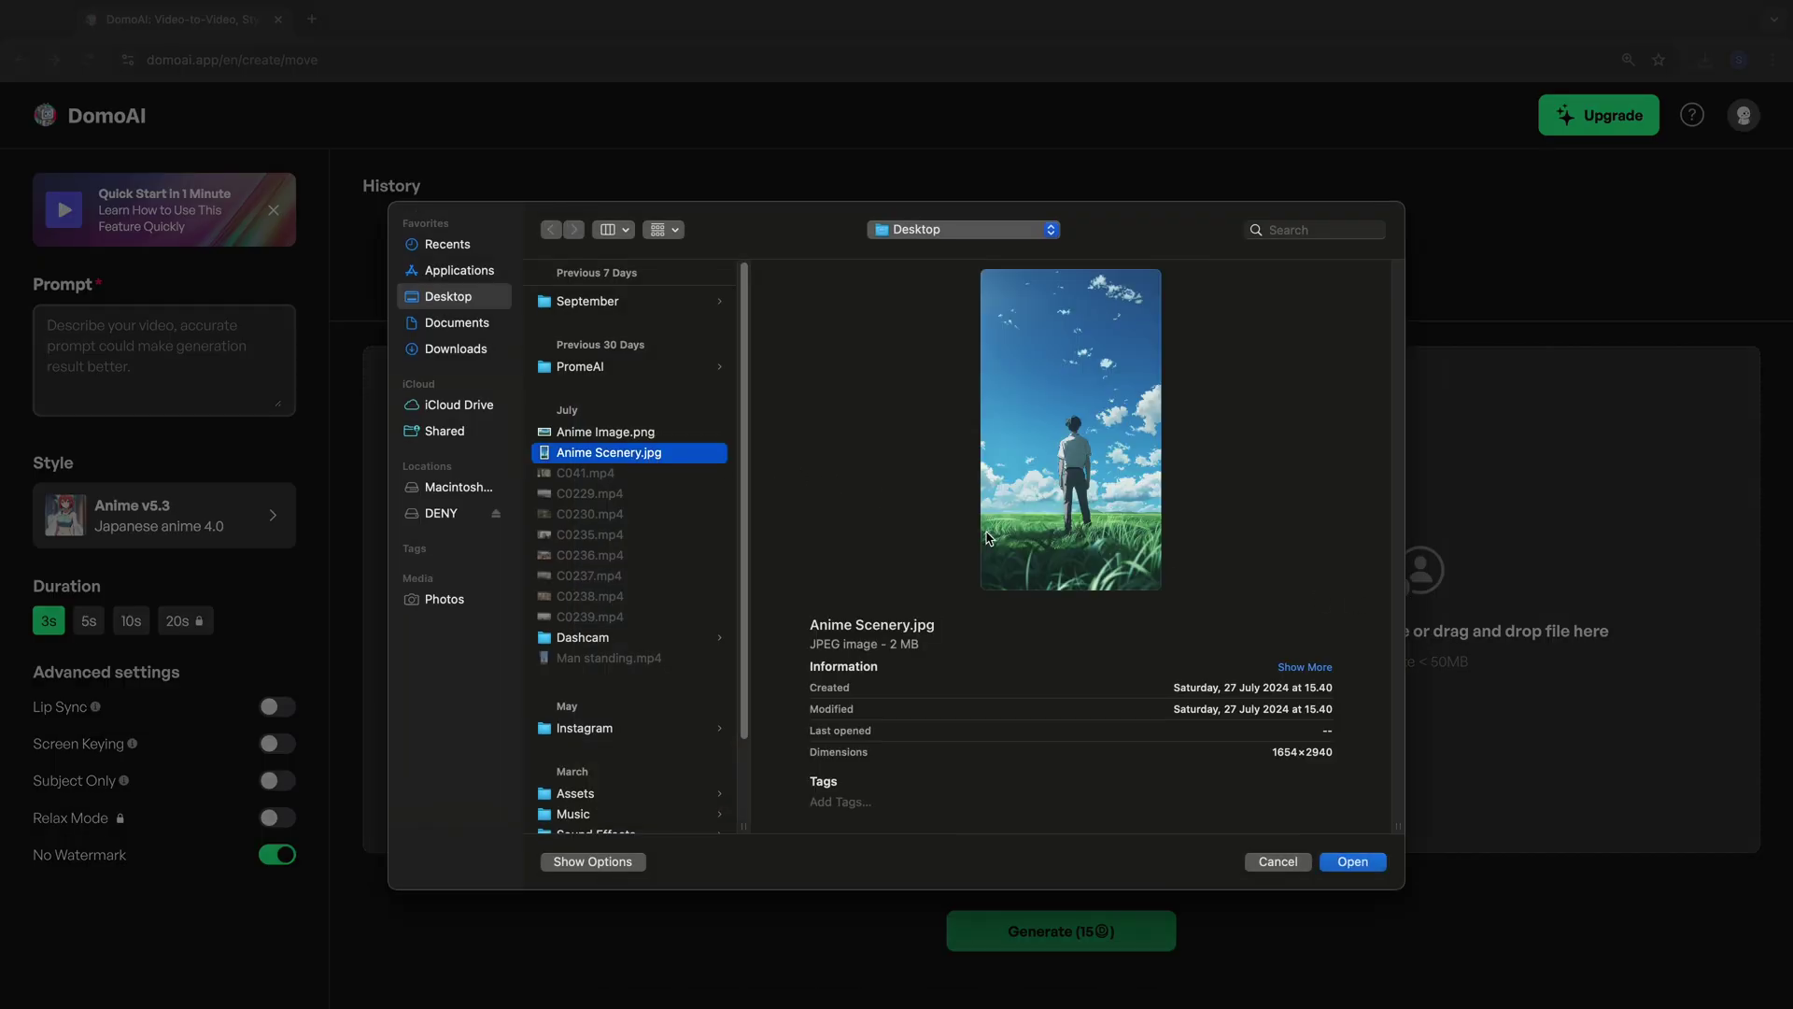
click(1350, 861)
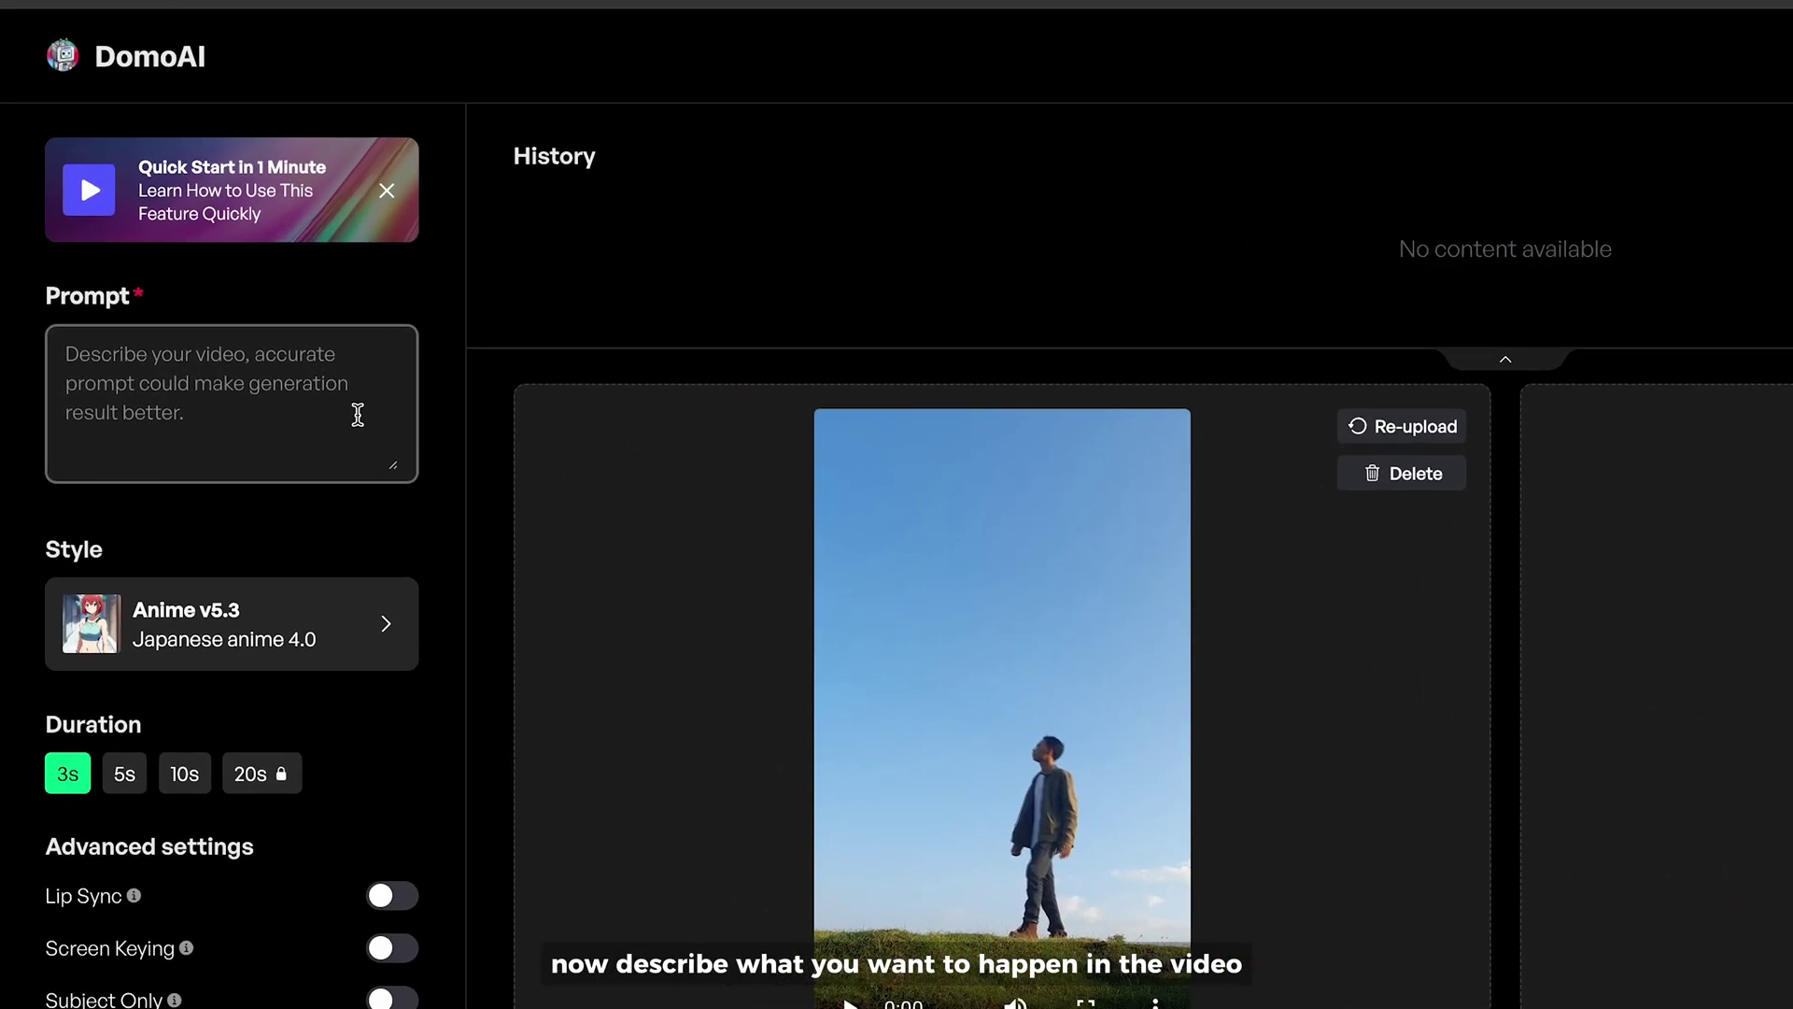
Step: Generate a 10s Anime v6 Move video with the prompt 'man standing in the field'
click(252, 367)
text(man stan)
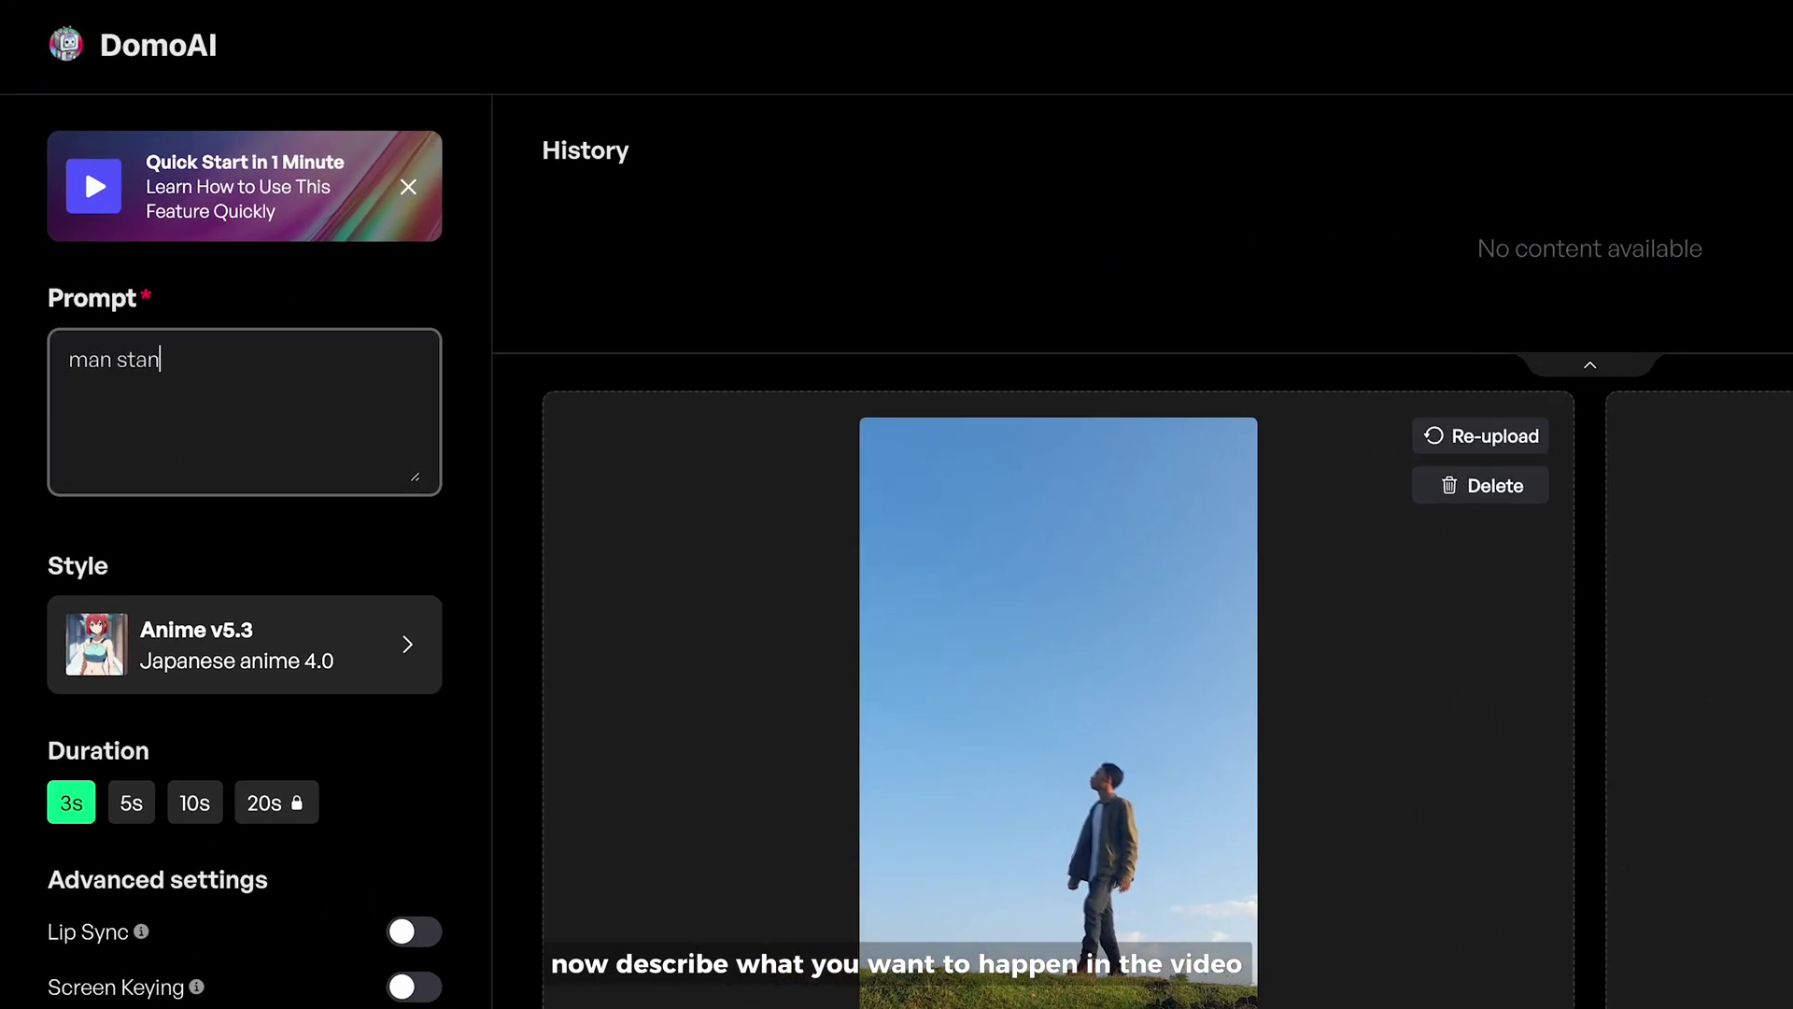
text(ding in the field)
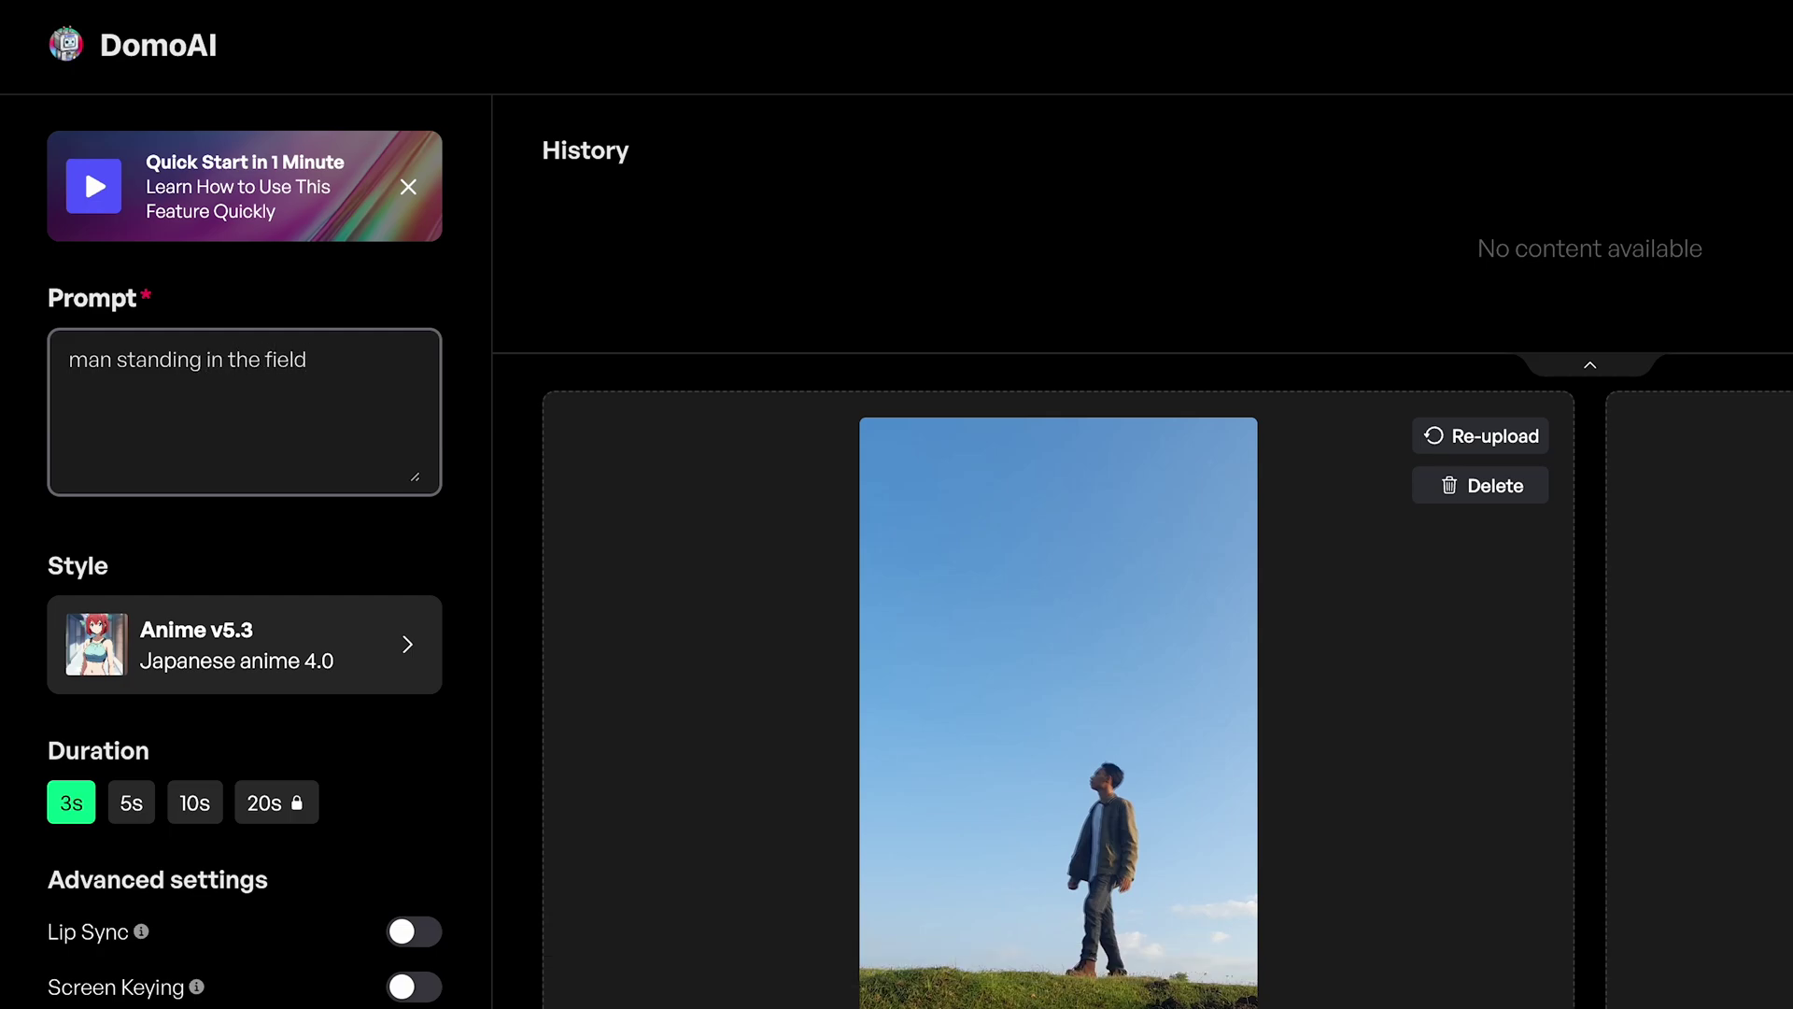
click(364, 634)
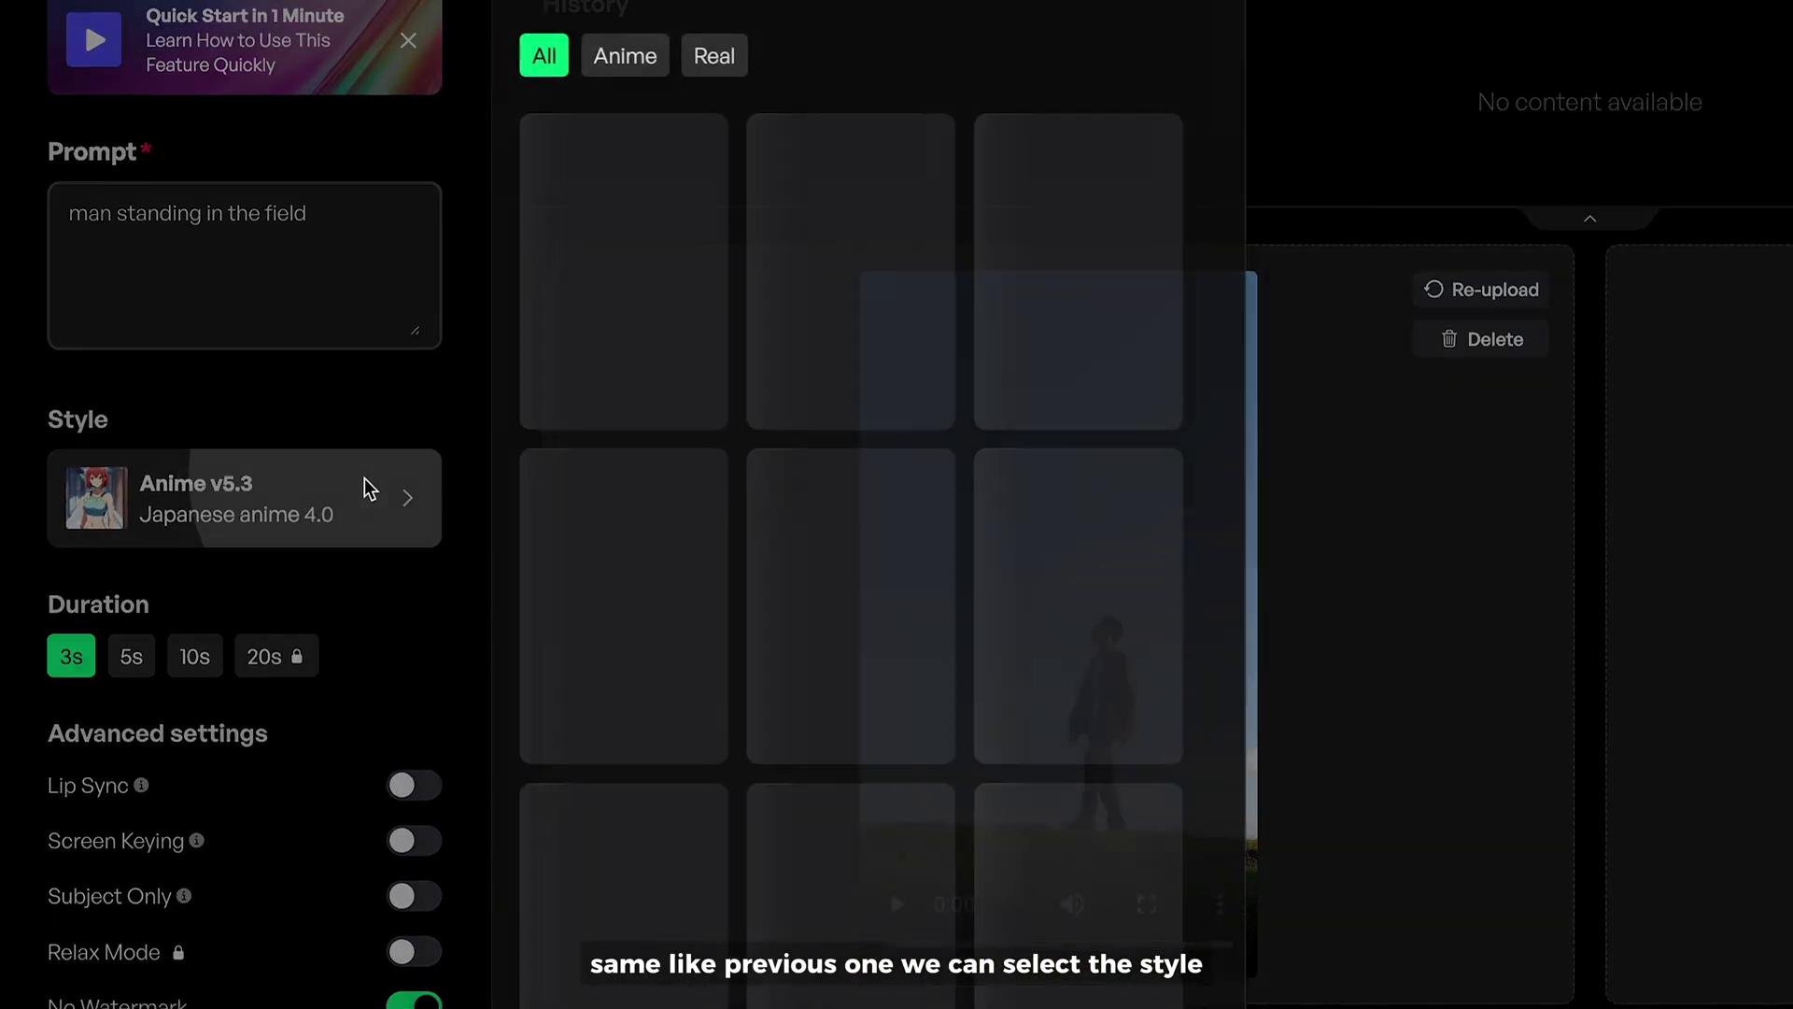
click(1072, 430)
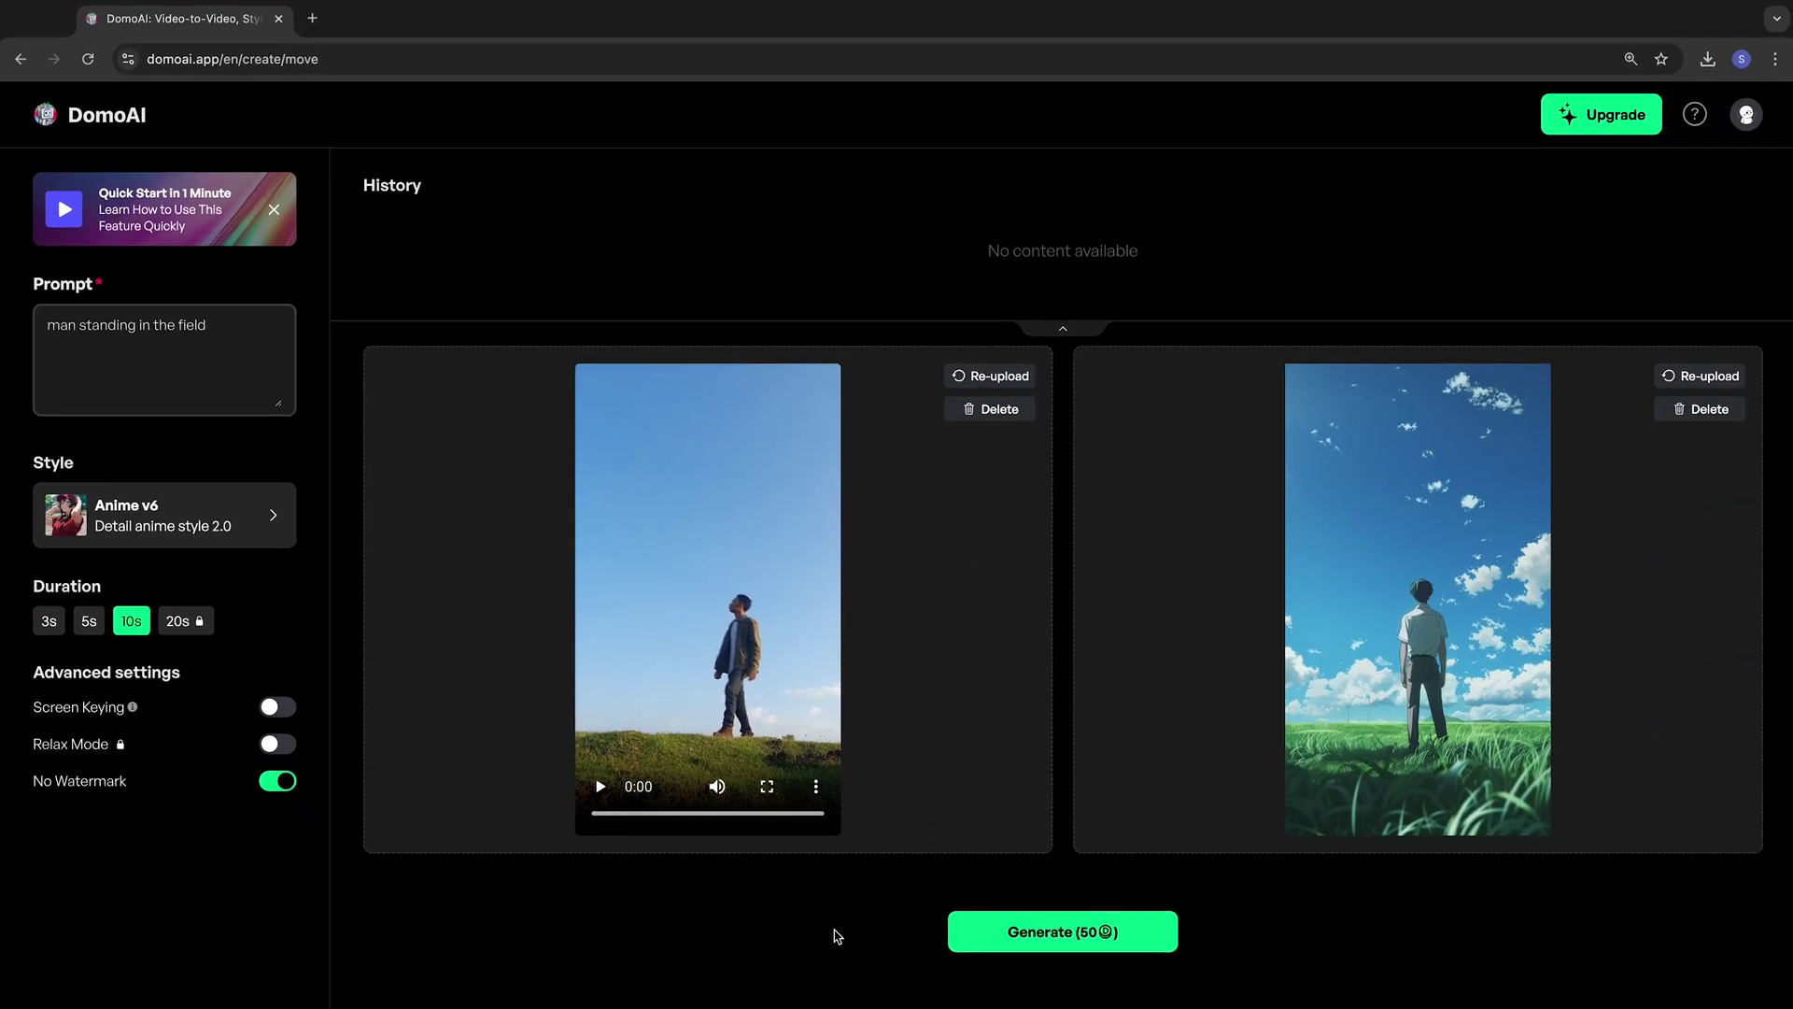
click(976, 933)
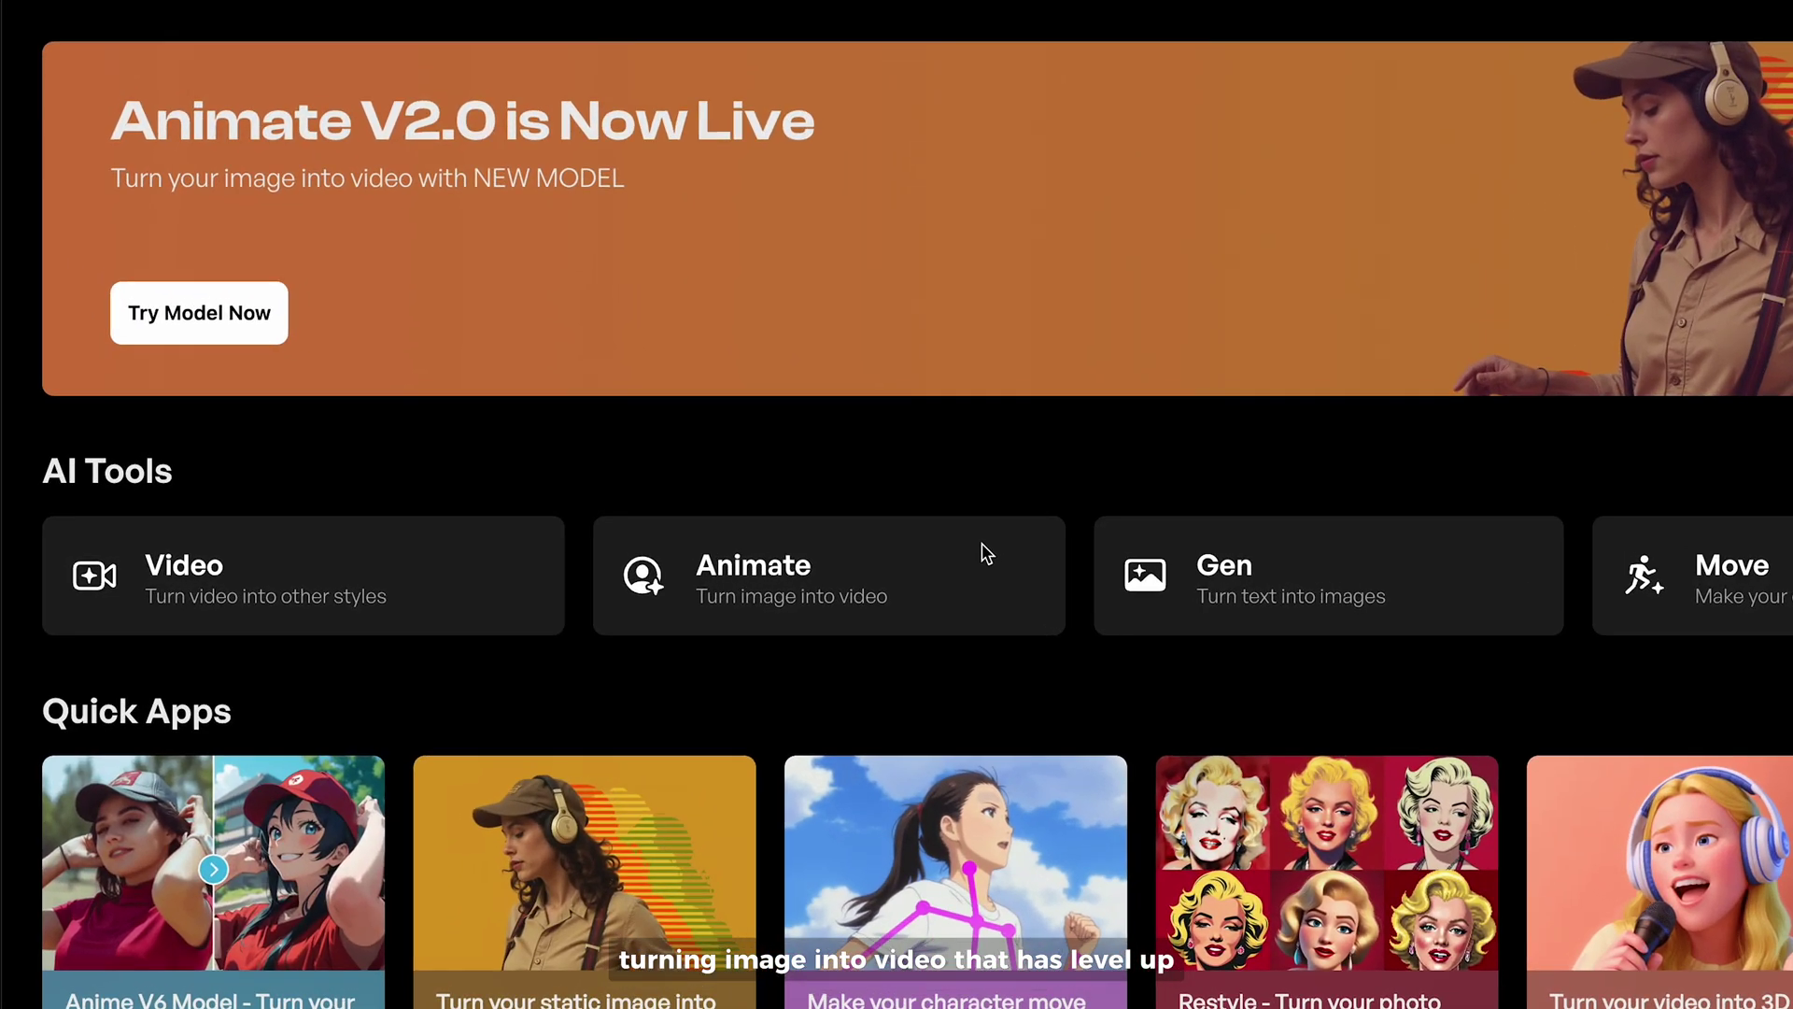
Step: In Animate, upload Man Camping.jpg as the first frame
click(957, 562)
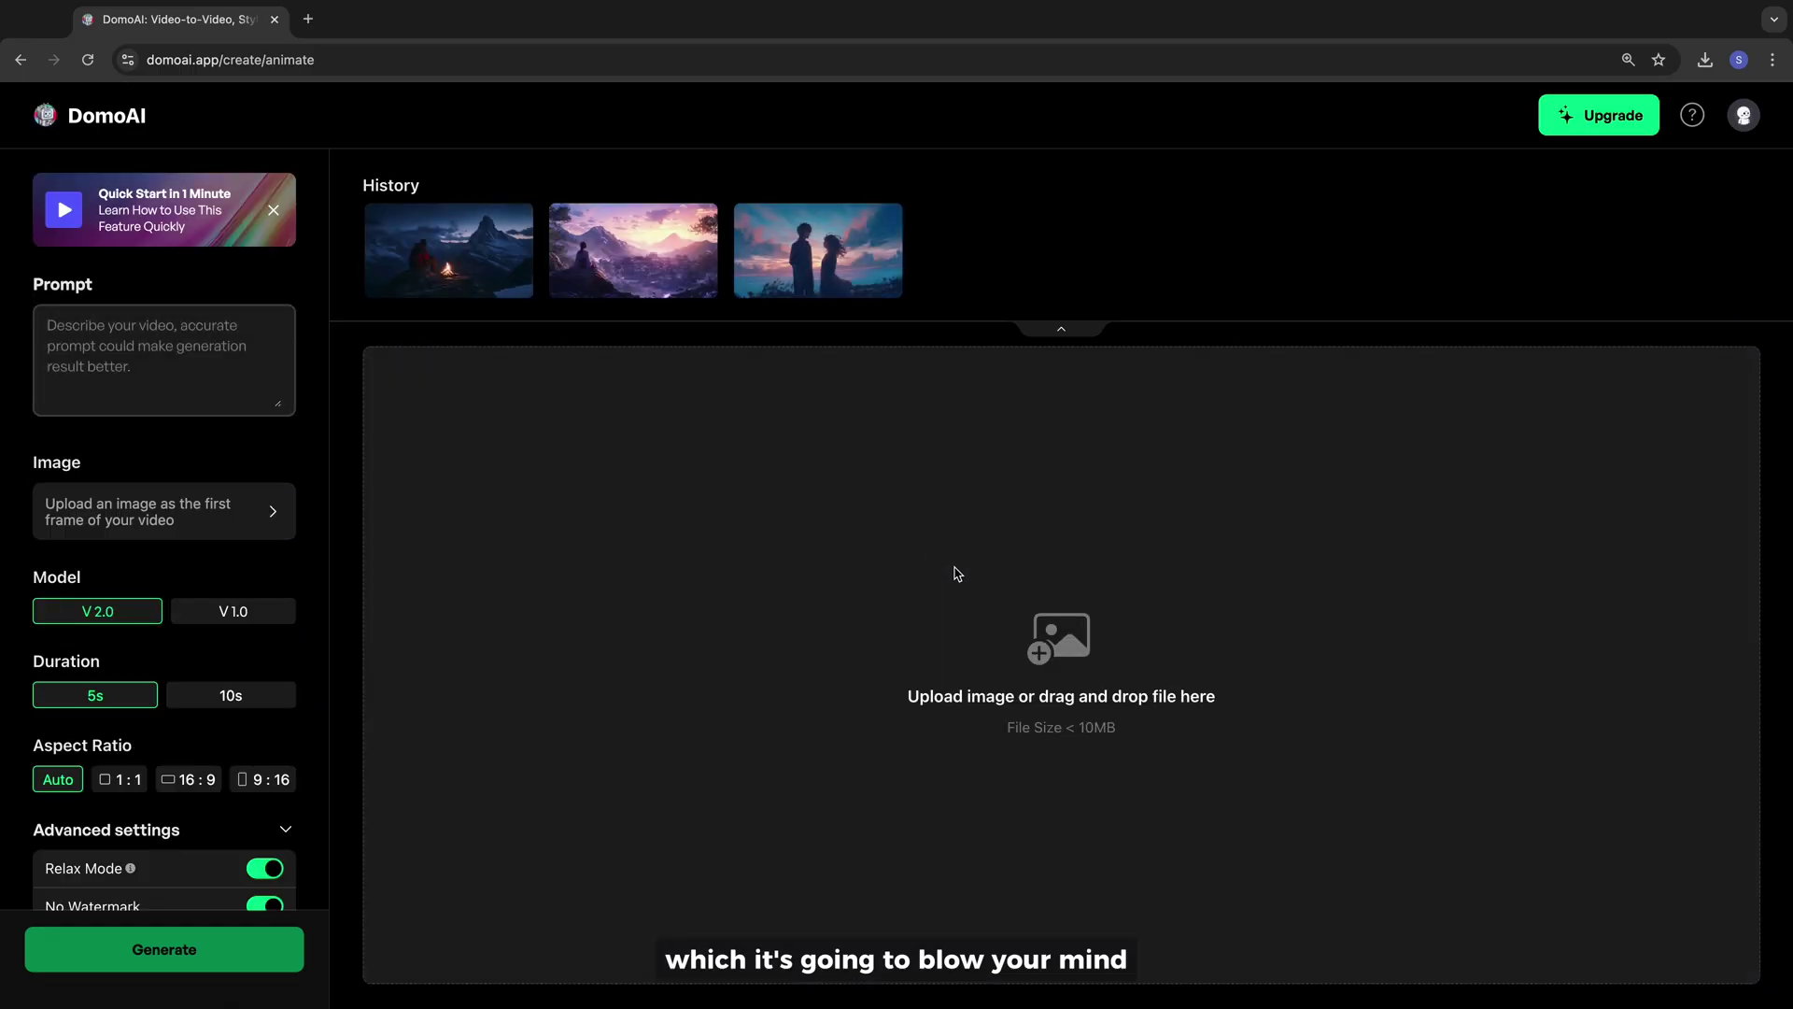
click(981, 607)
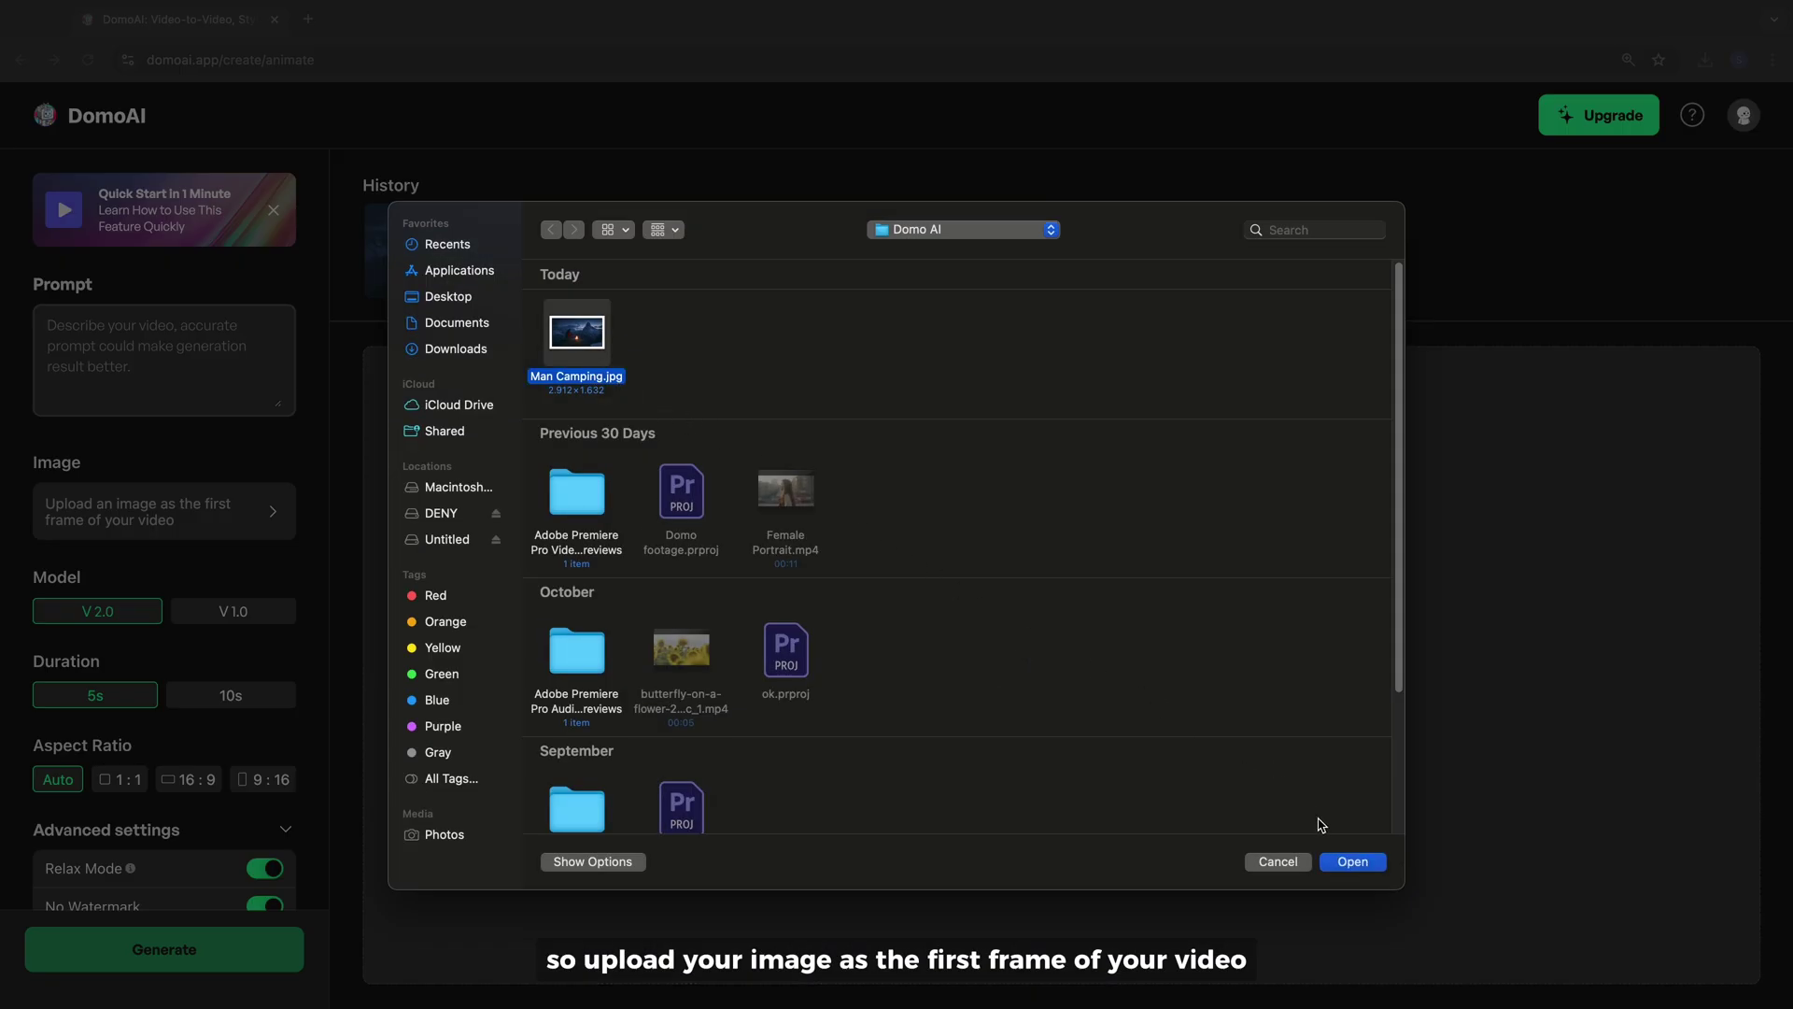
click(1345, 859)
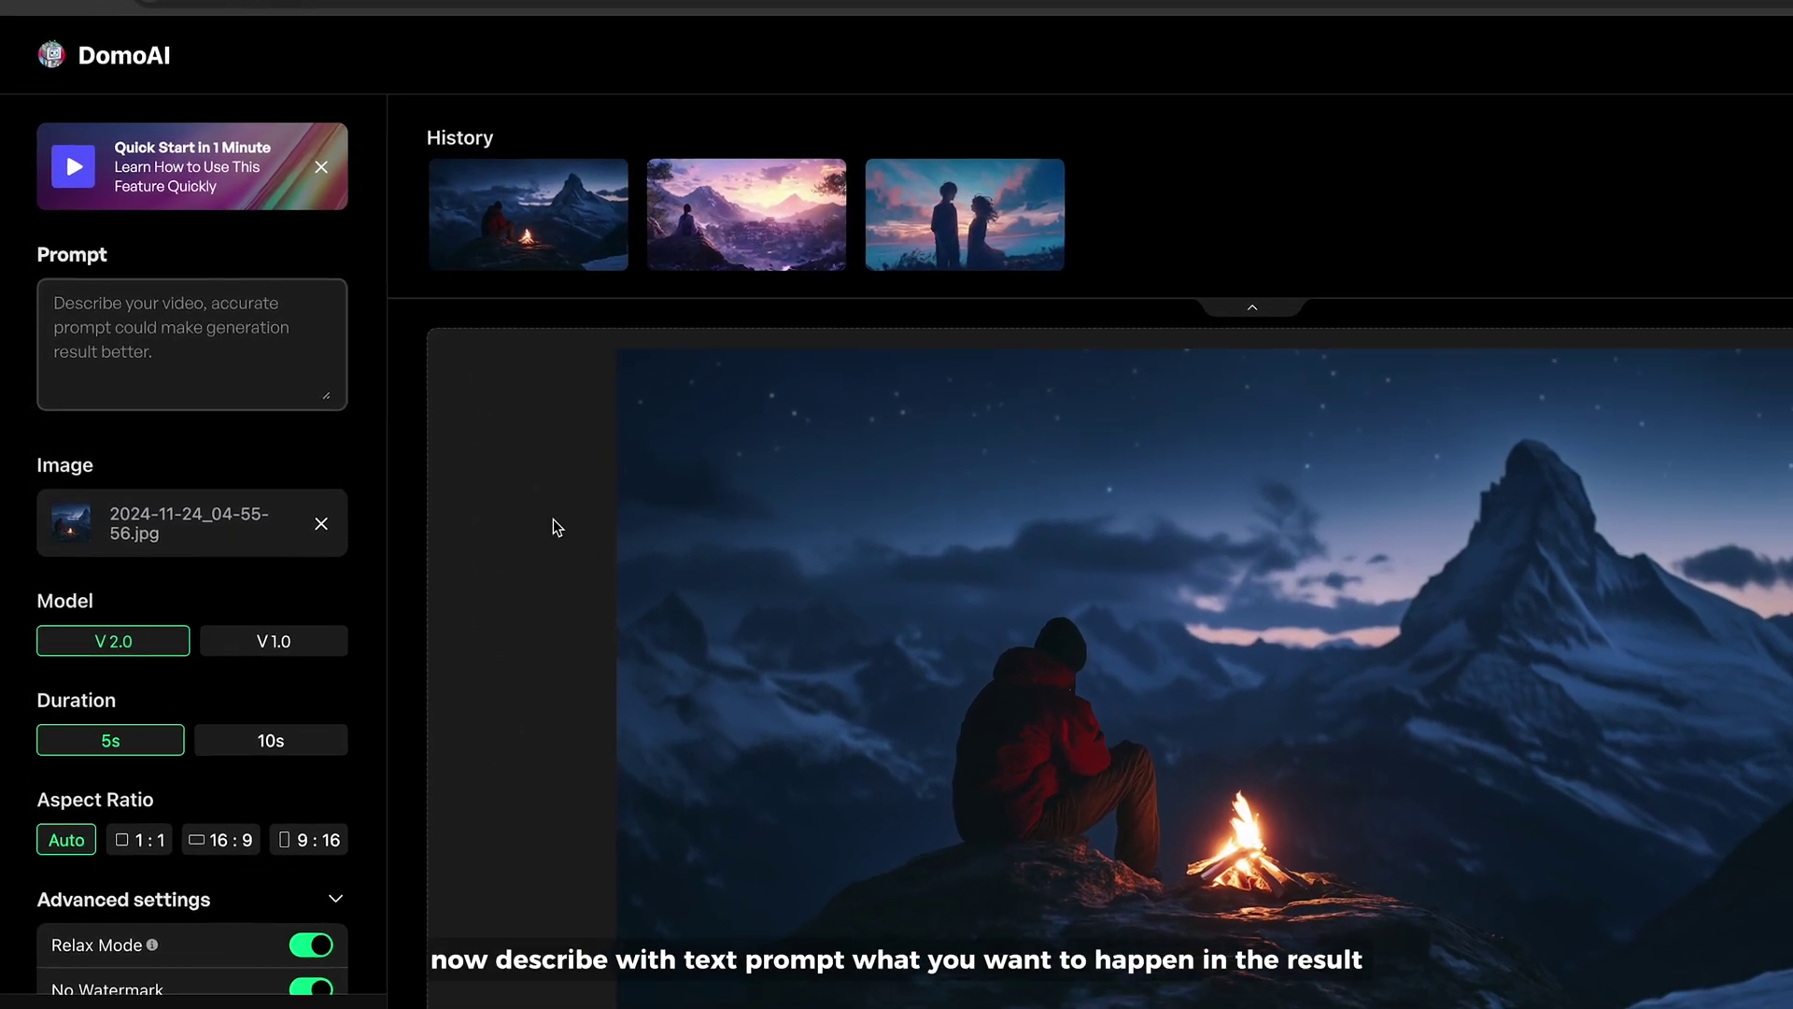
Step: Describe a man camping by a bonfire on a rock under mountains and stars, at 16:9
click(271, 378)
text(A man camping with bo)
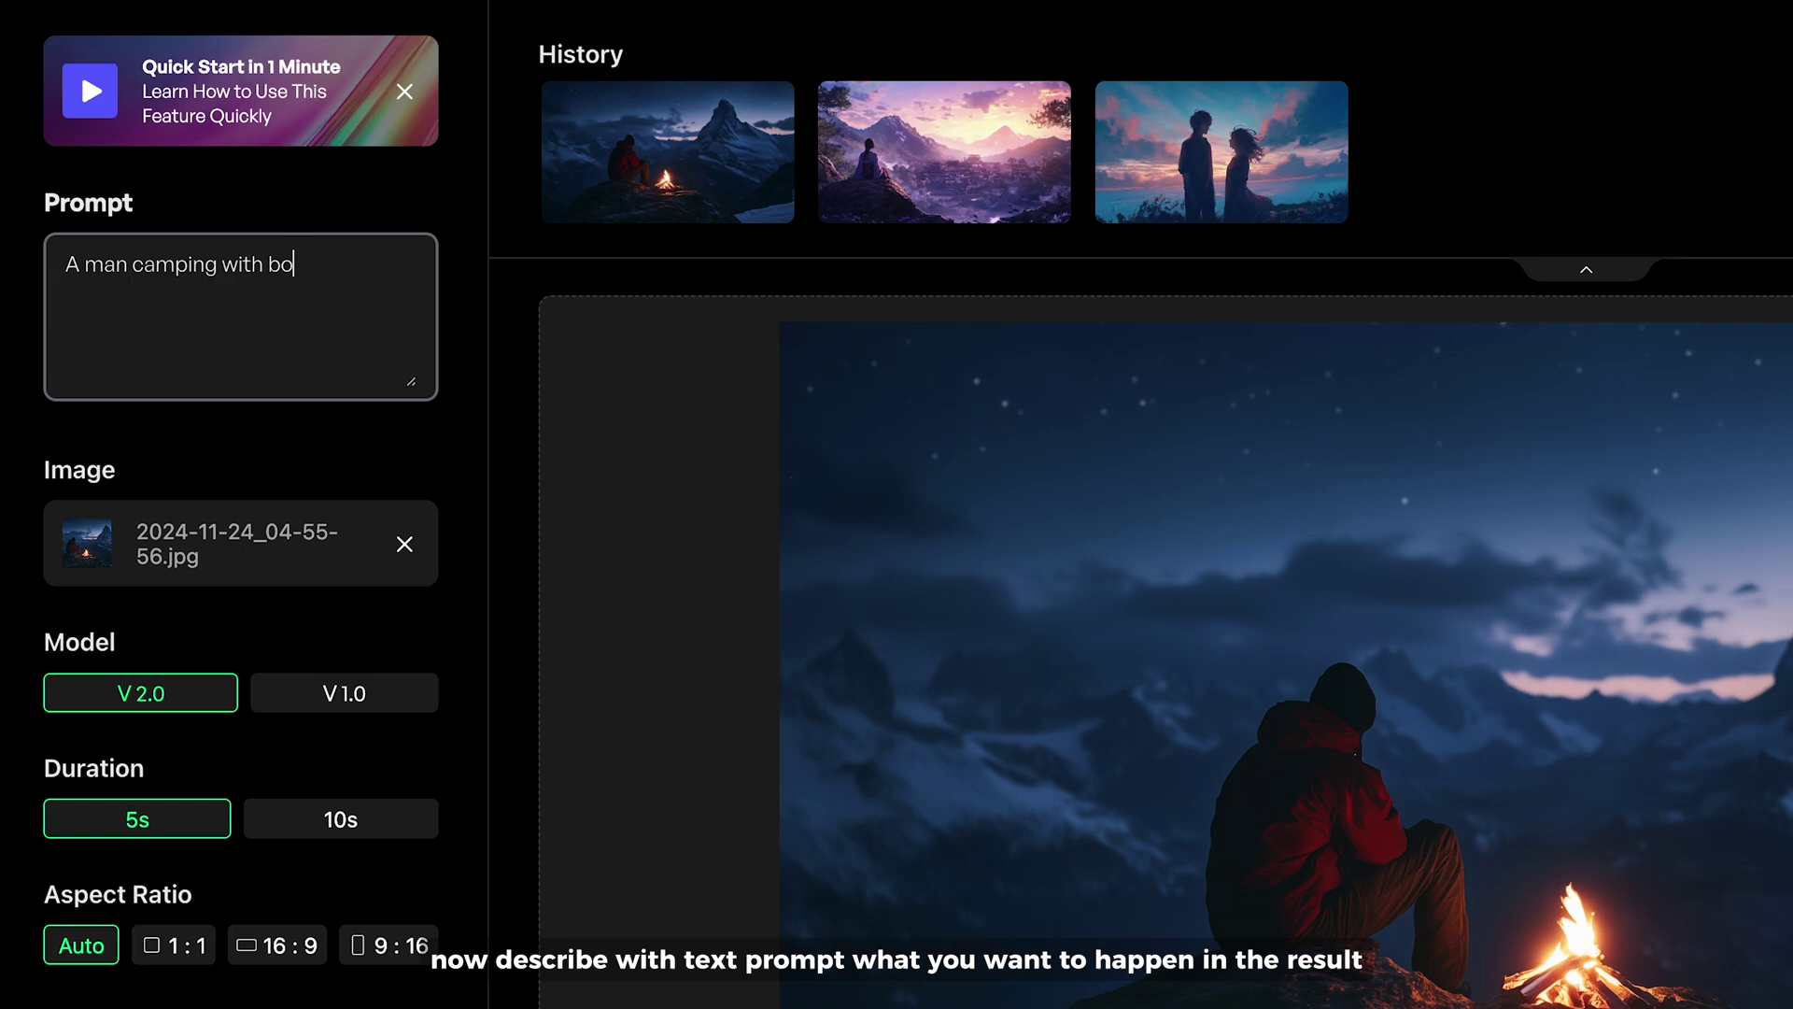
text(nfire on the top of rock, the background is mountain and st)
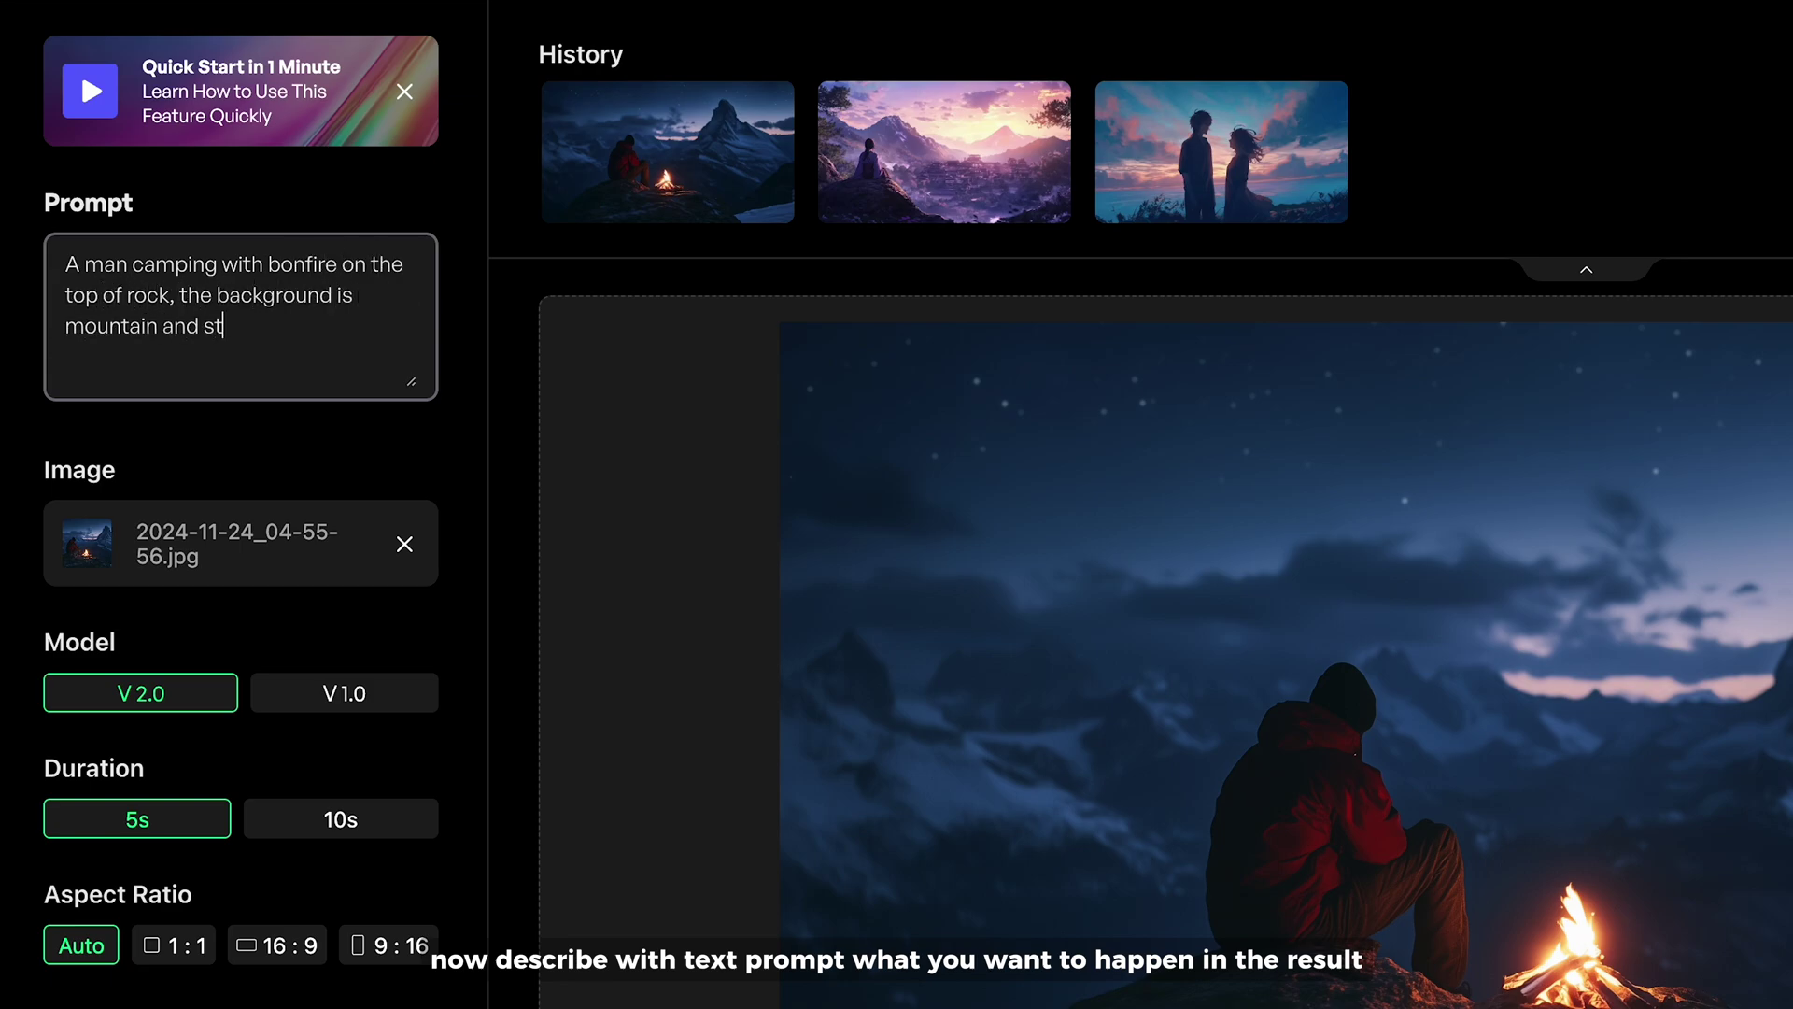
text(arry night, dolly in camera movement)
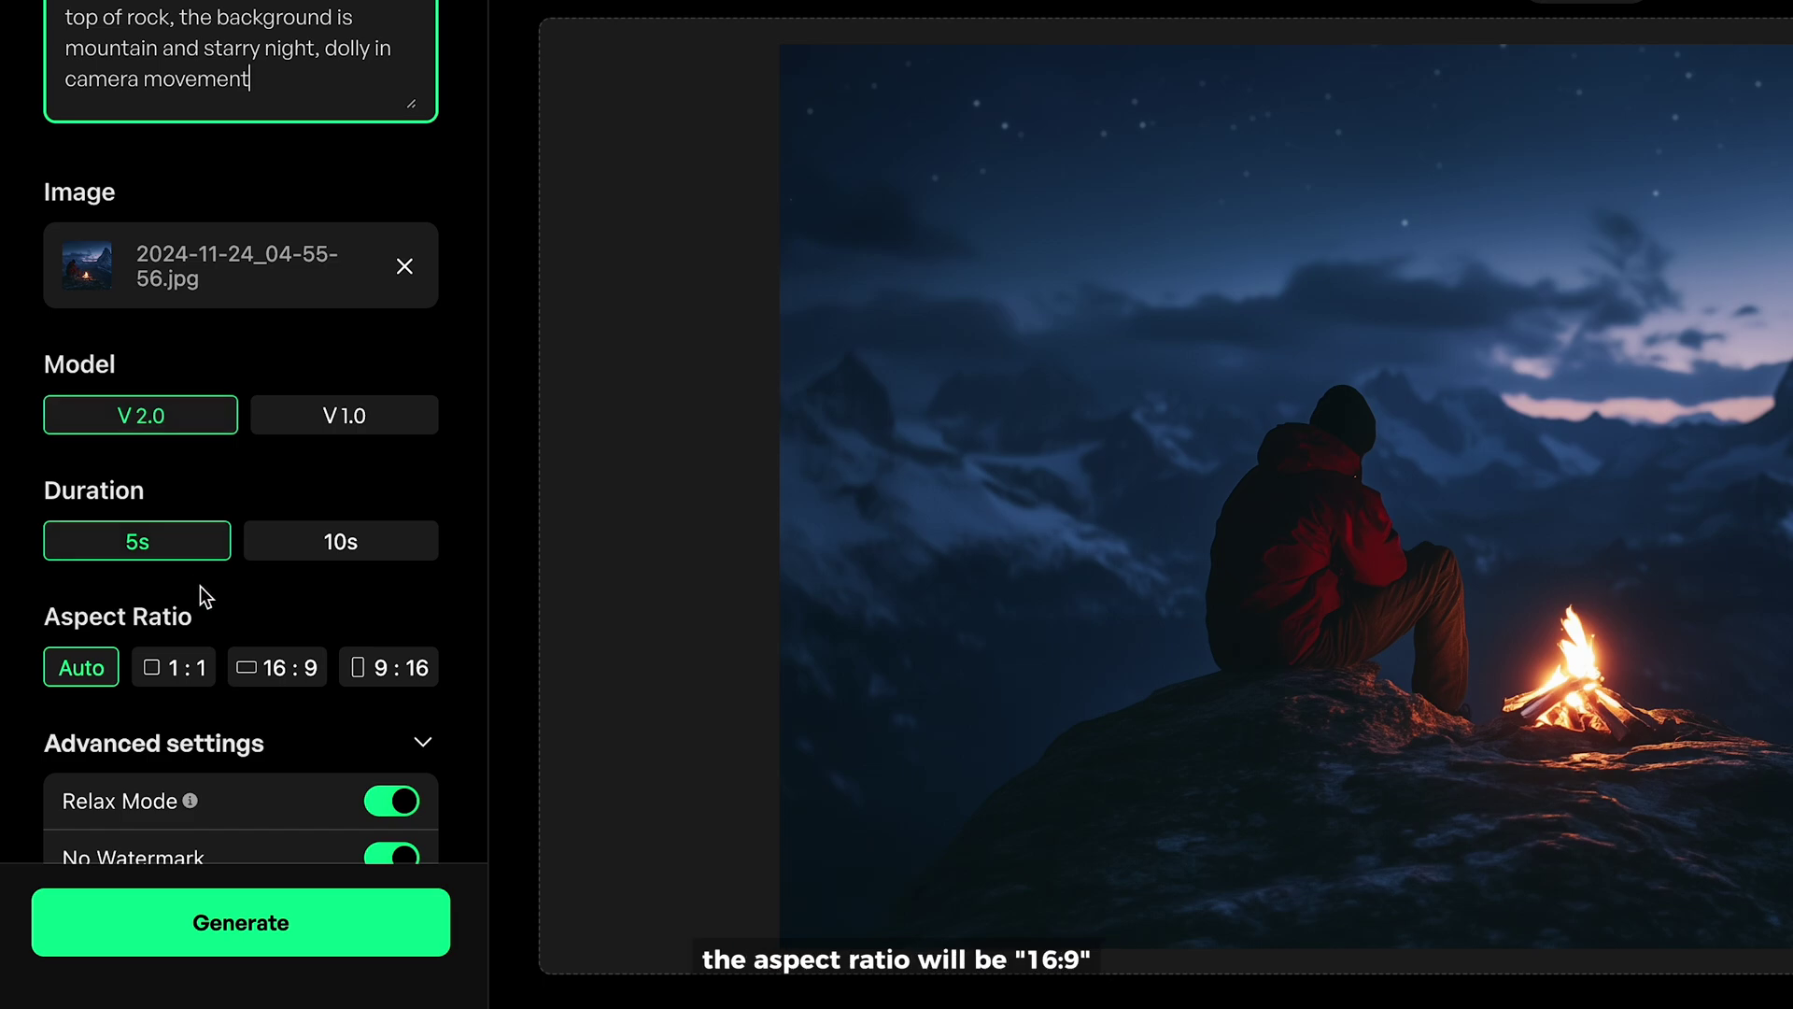
click(279, 674)
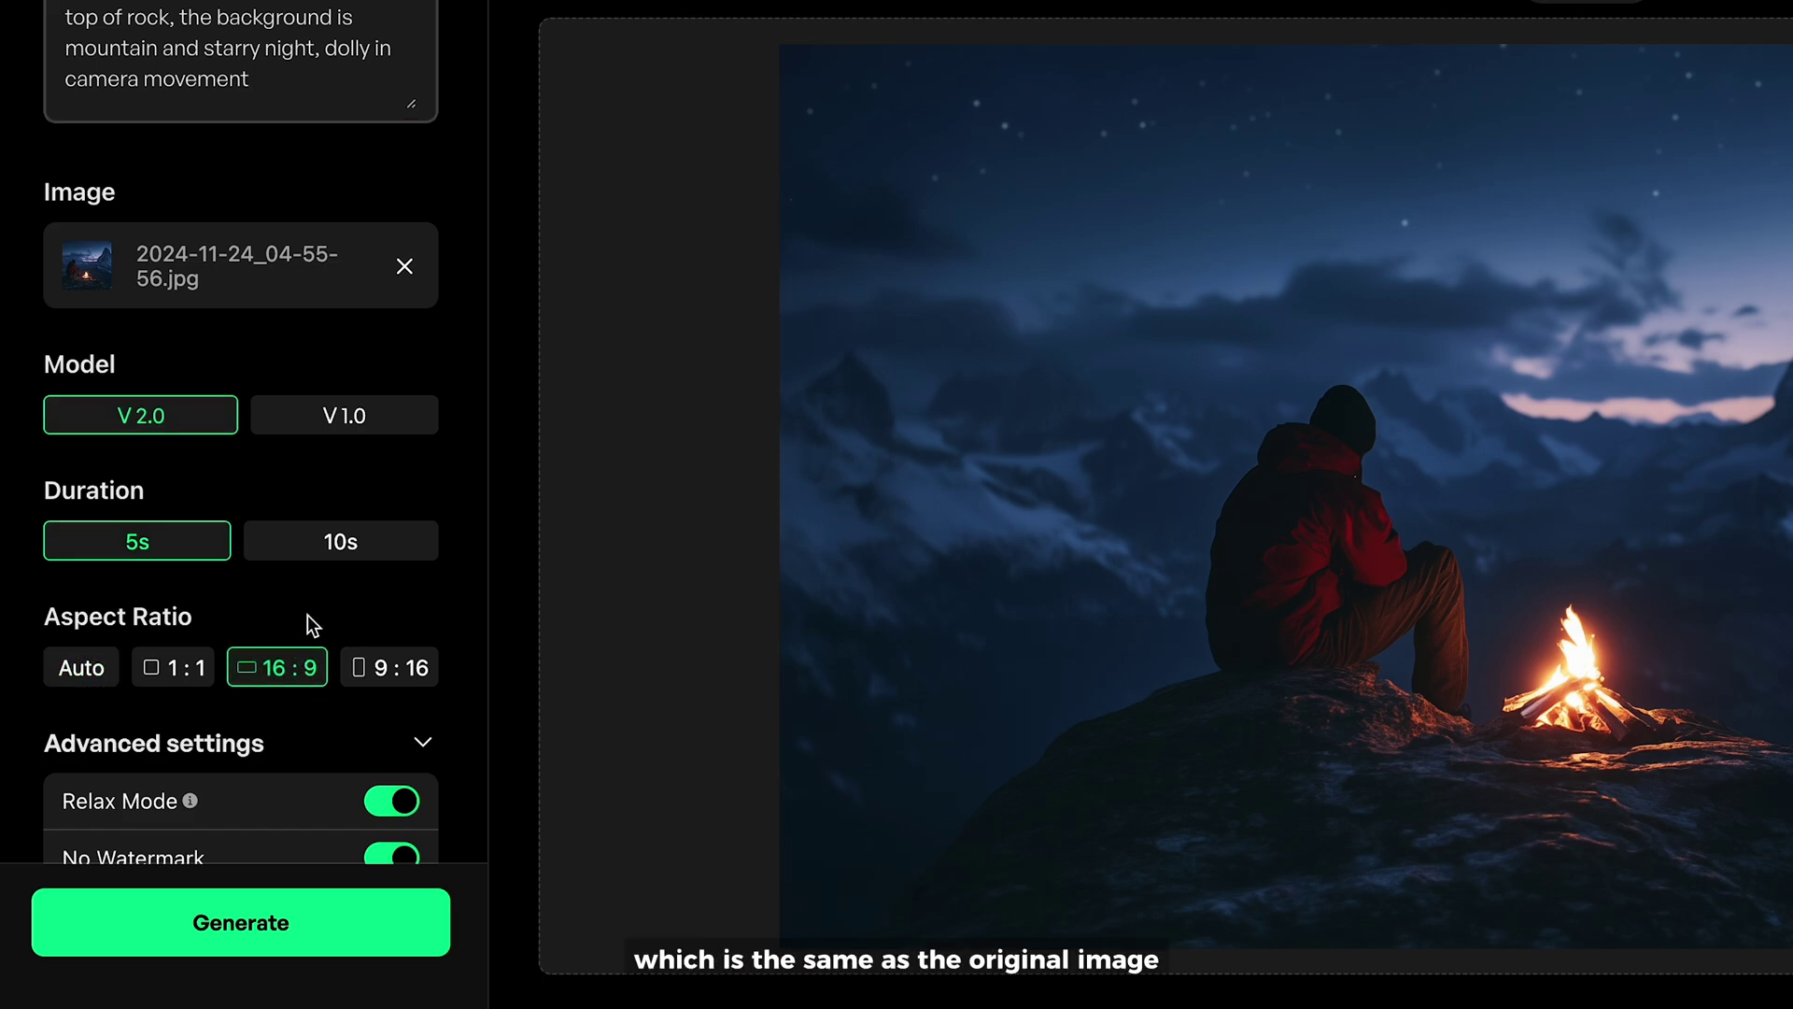
scroll(309, 607, down, 1)
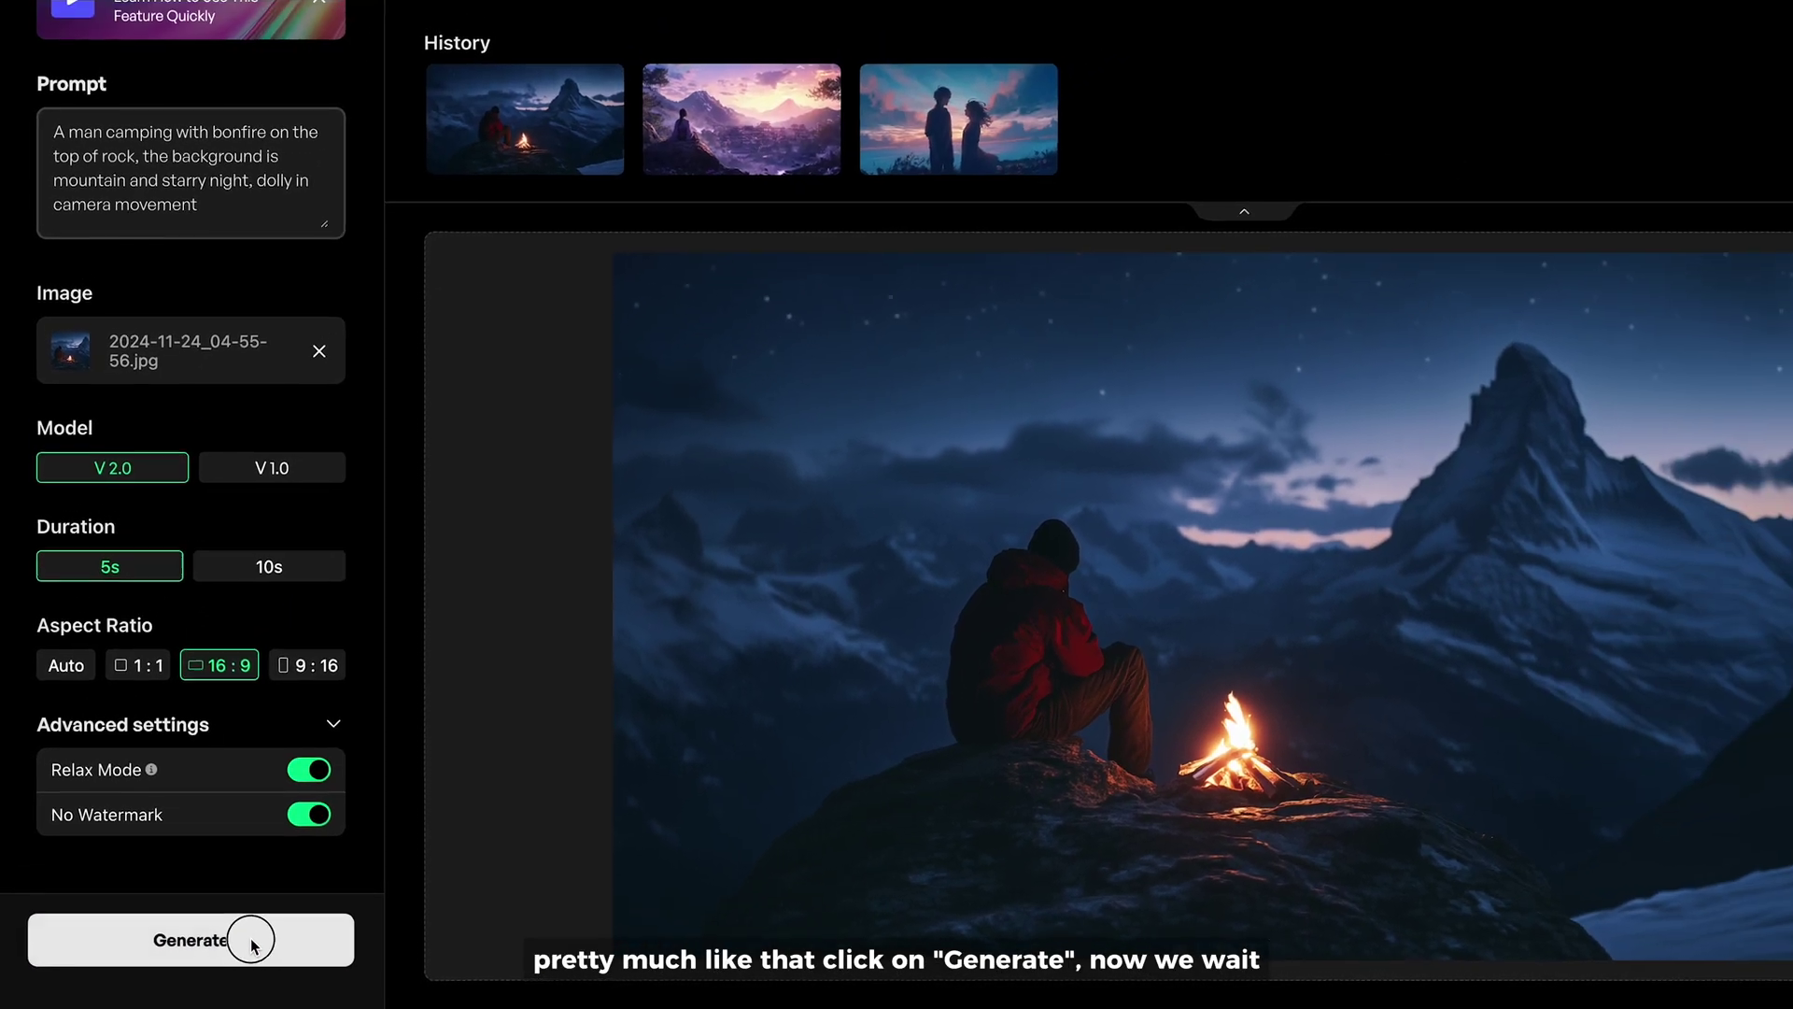
Step: Generate the animated bonfire-camping clip and play the 5-second result from History
click(273, 936)
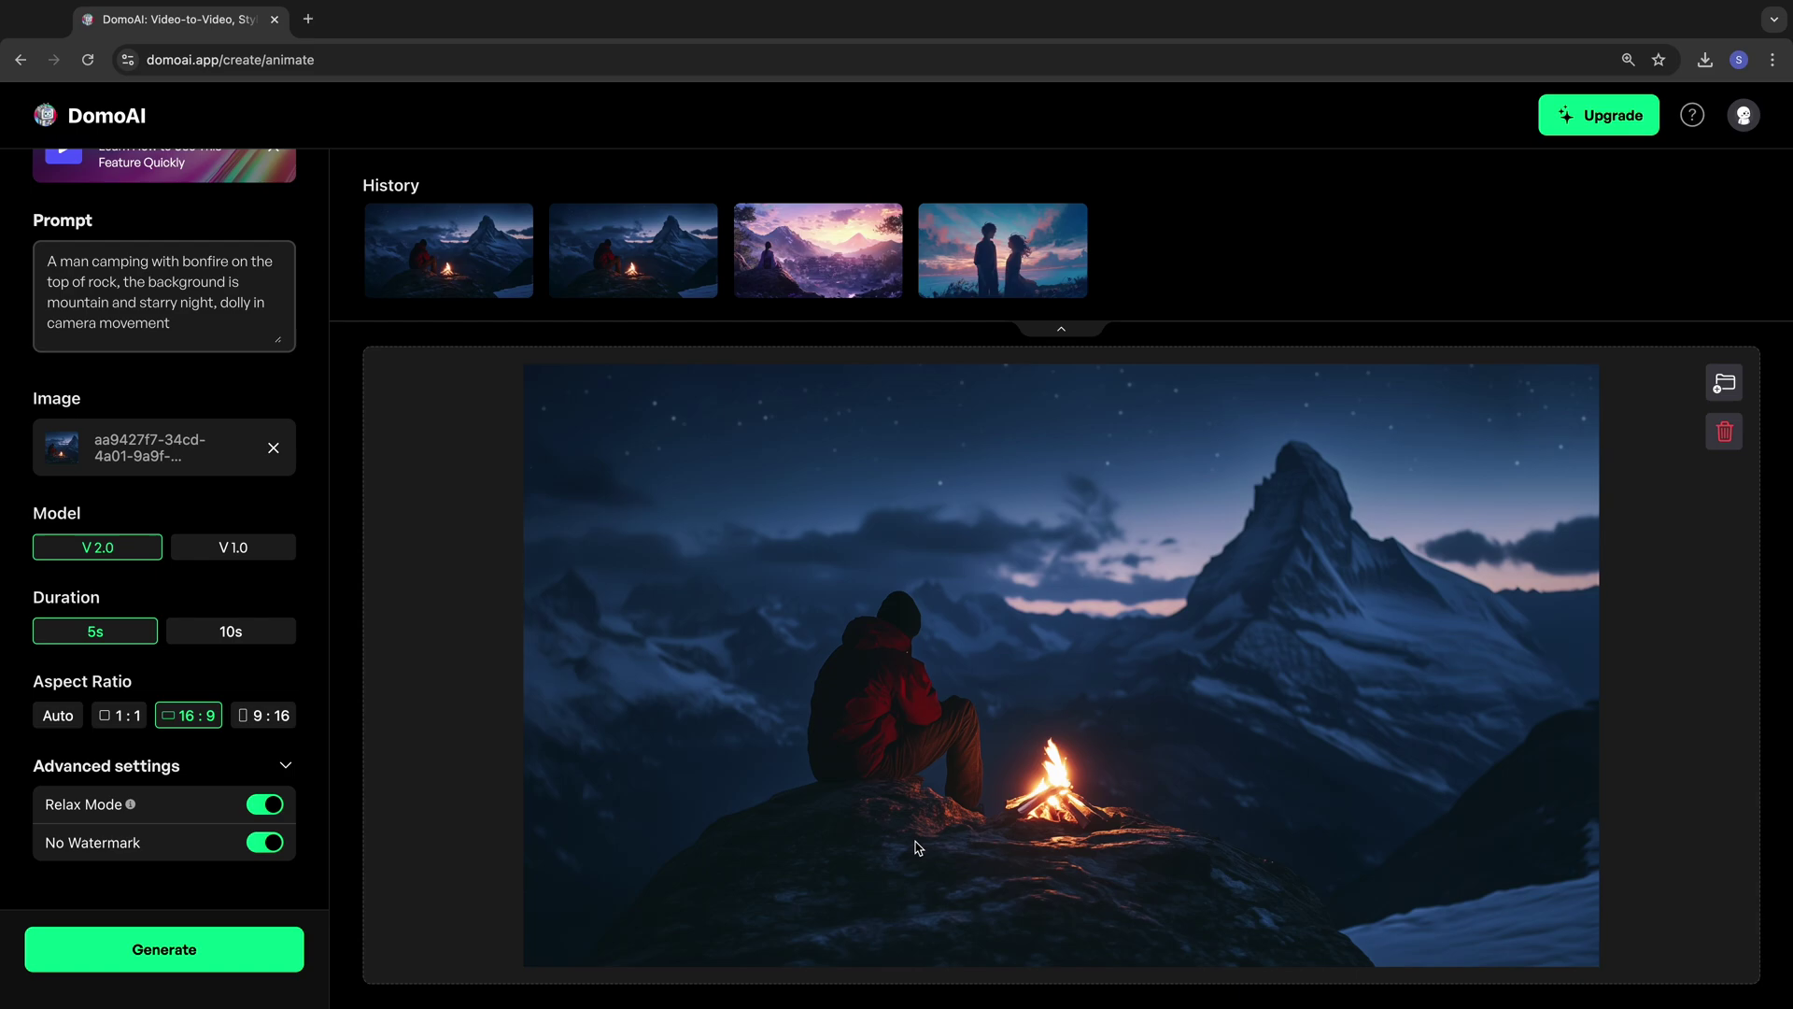
click(481, 290)
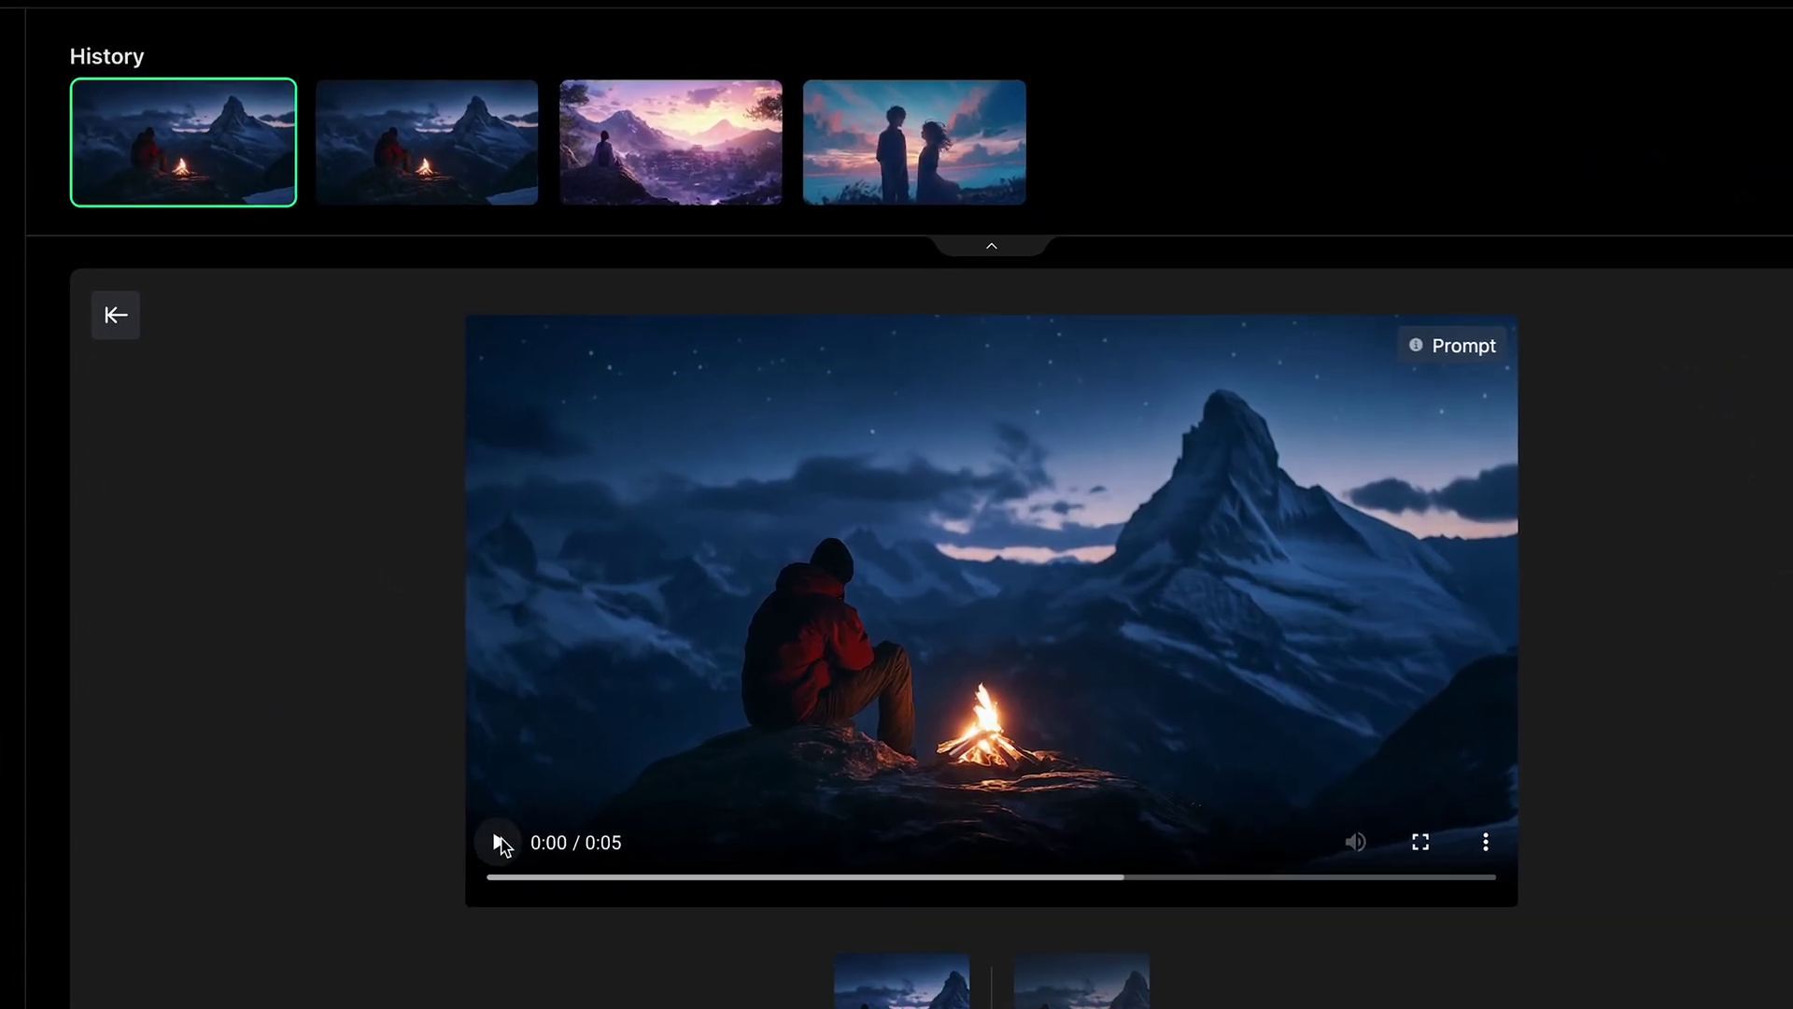
click(572, 818)
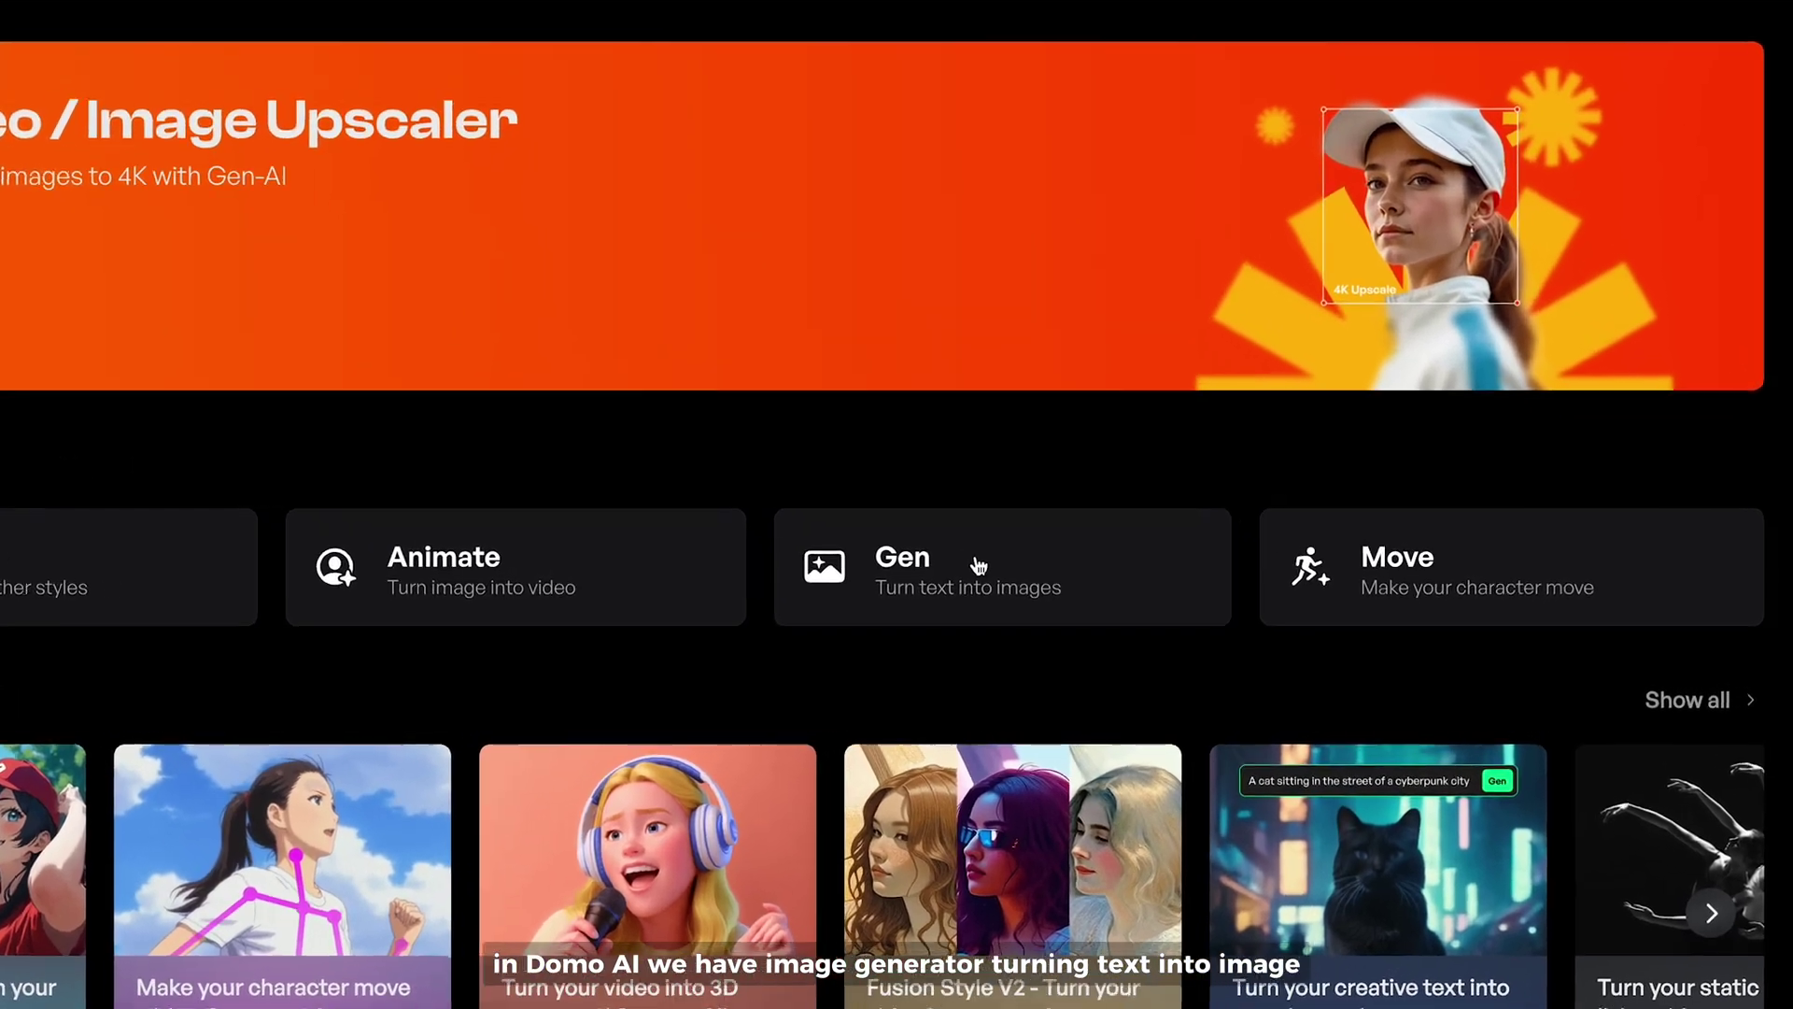
Step: In Gen, choose Animate XL v1 and generate 1:1 images of 'male, neo samurai, epic anime art style, minimalism sun background'
click(978, 565)
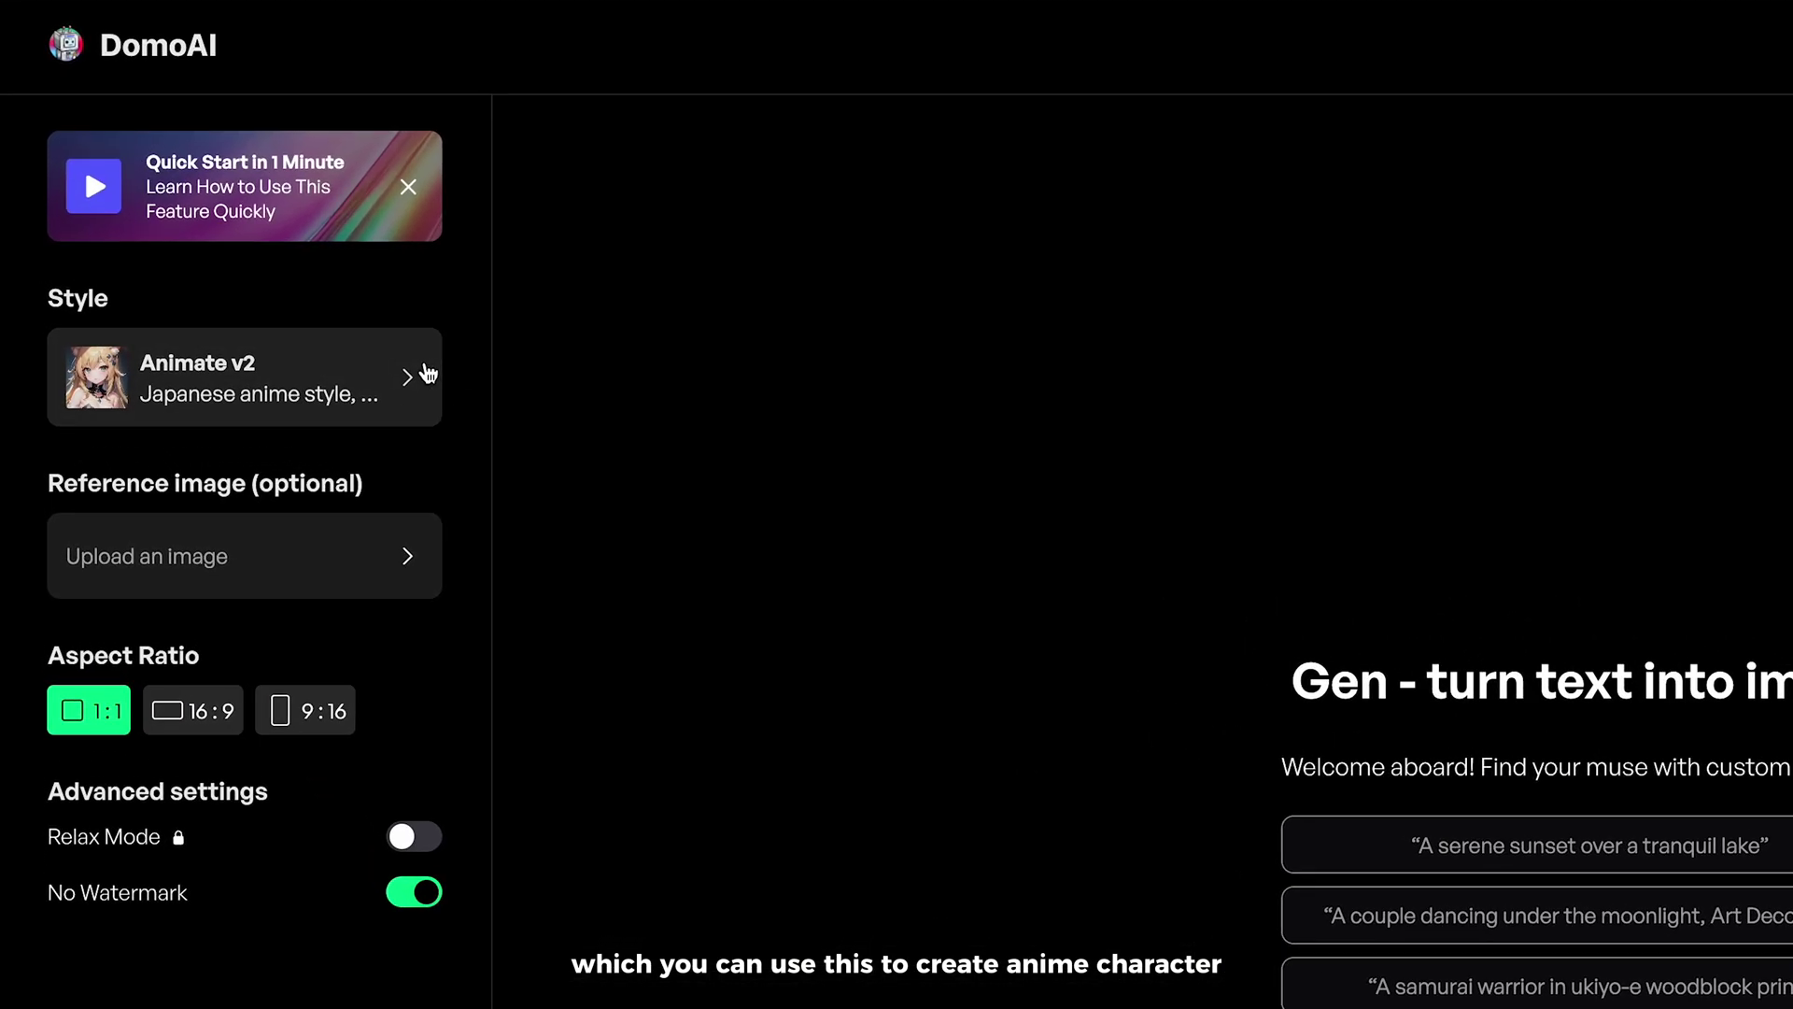
click(427, 374)
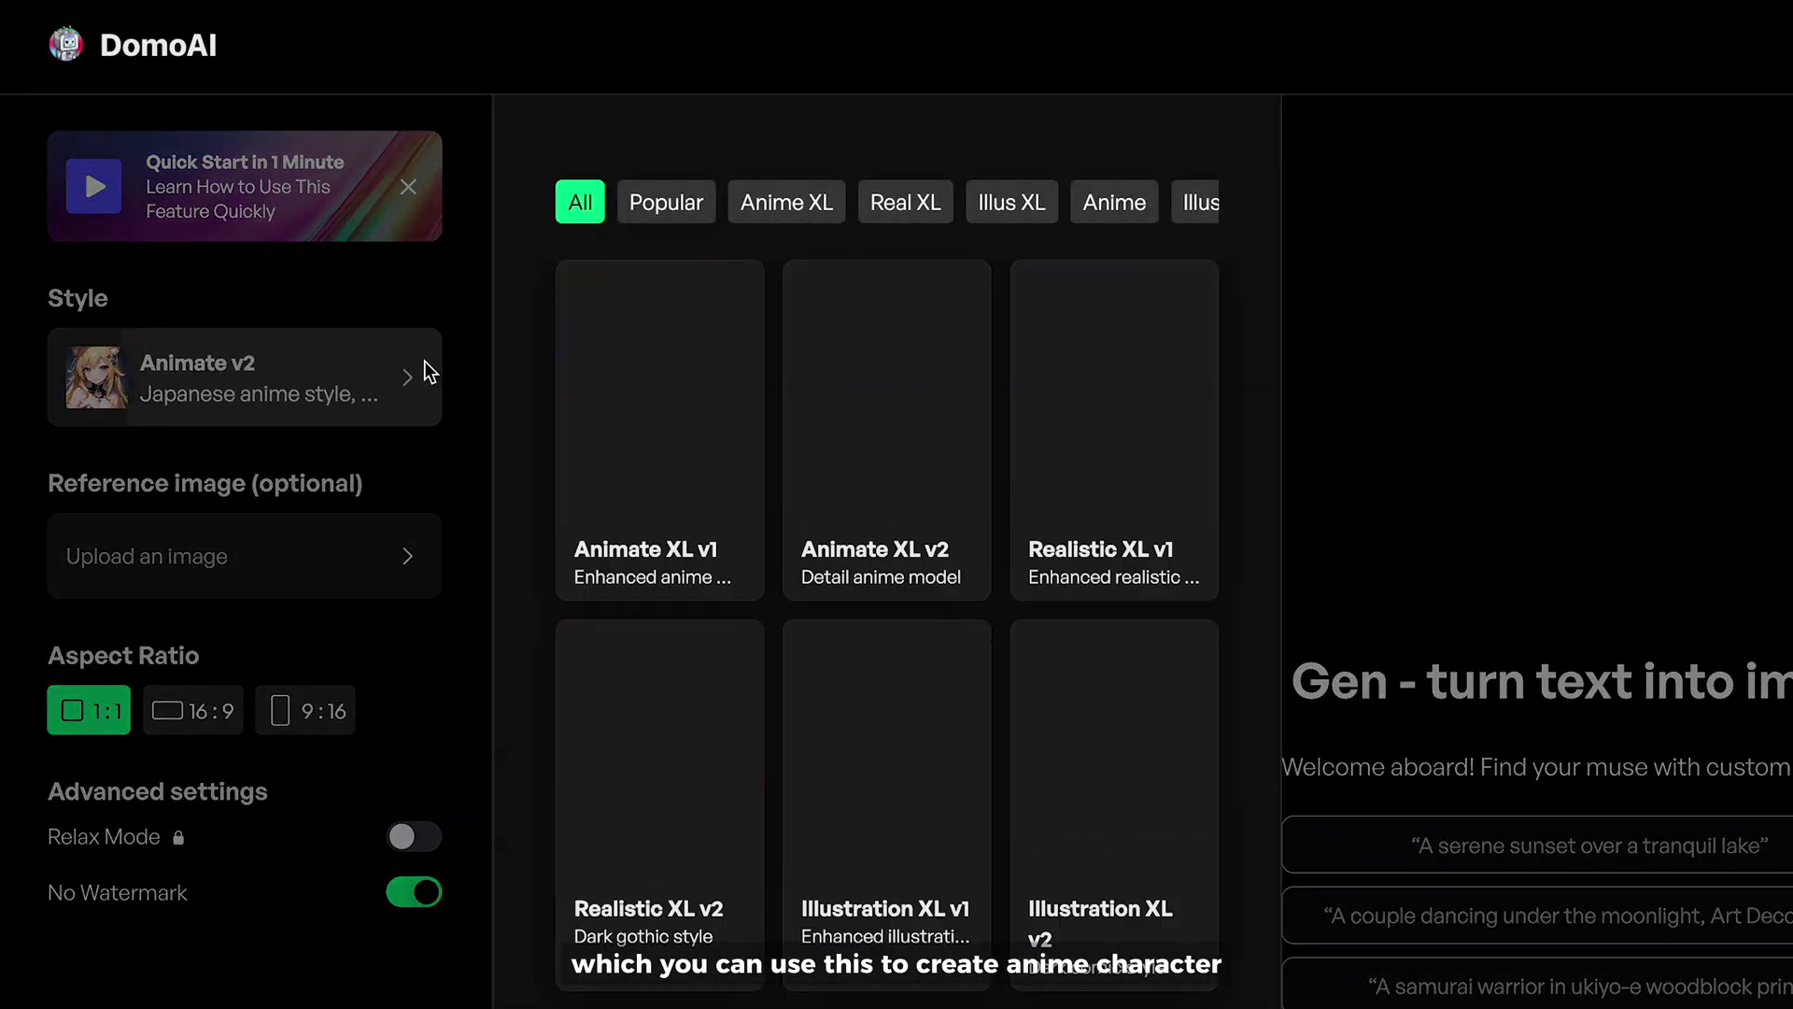
click(752, 220)
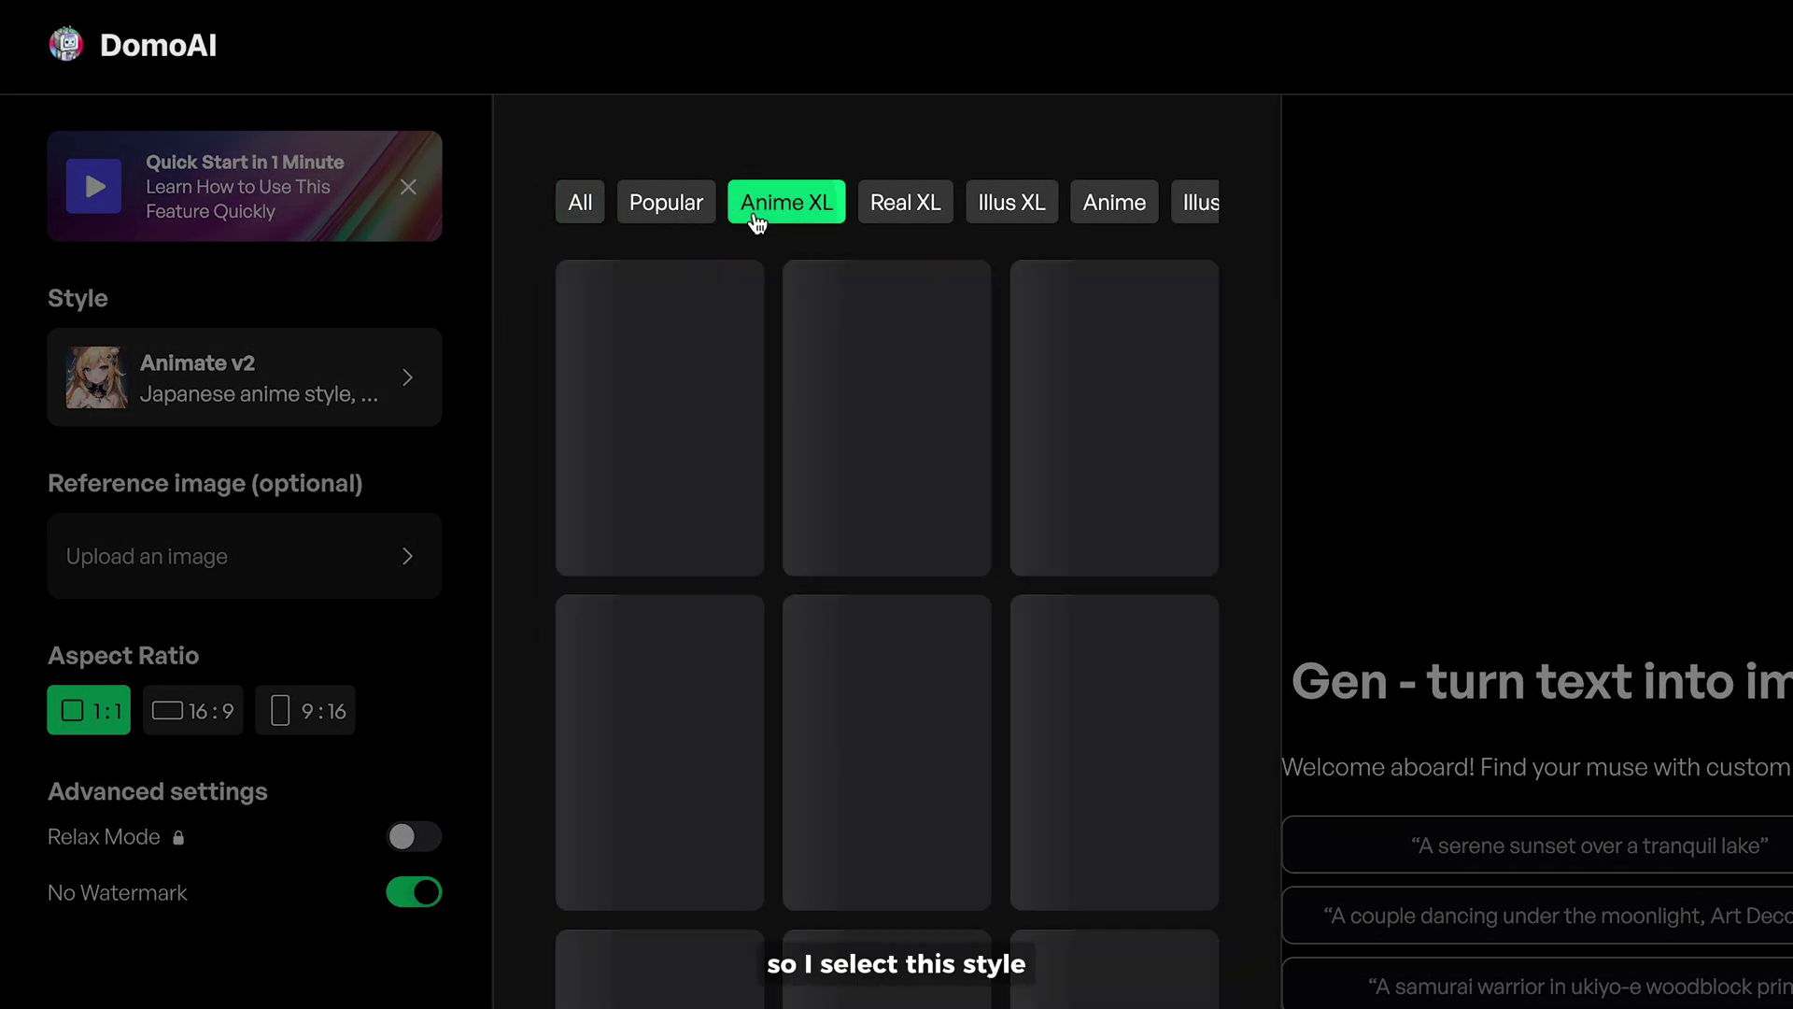
click(708, 390)
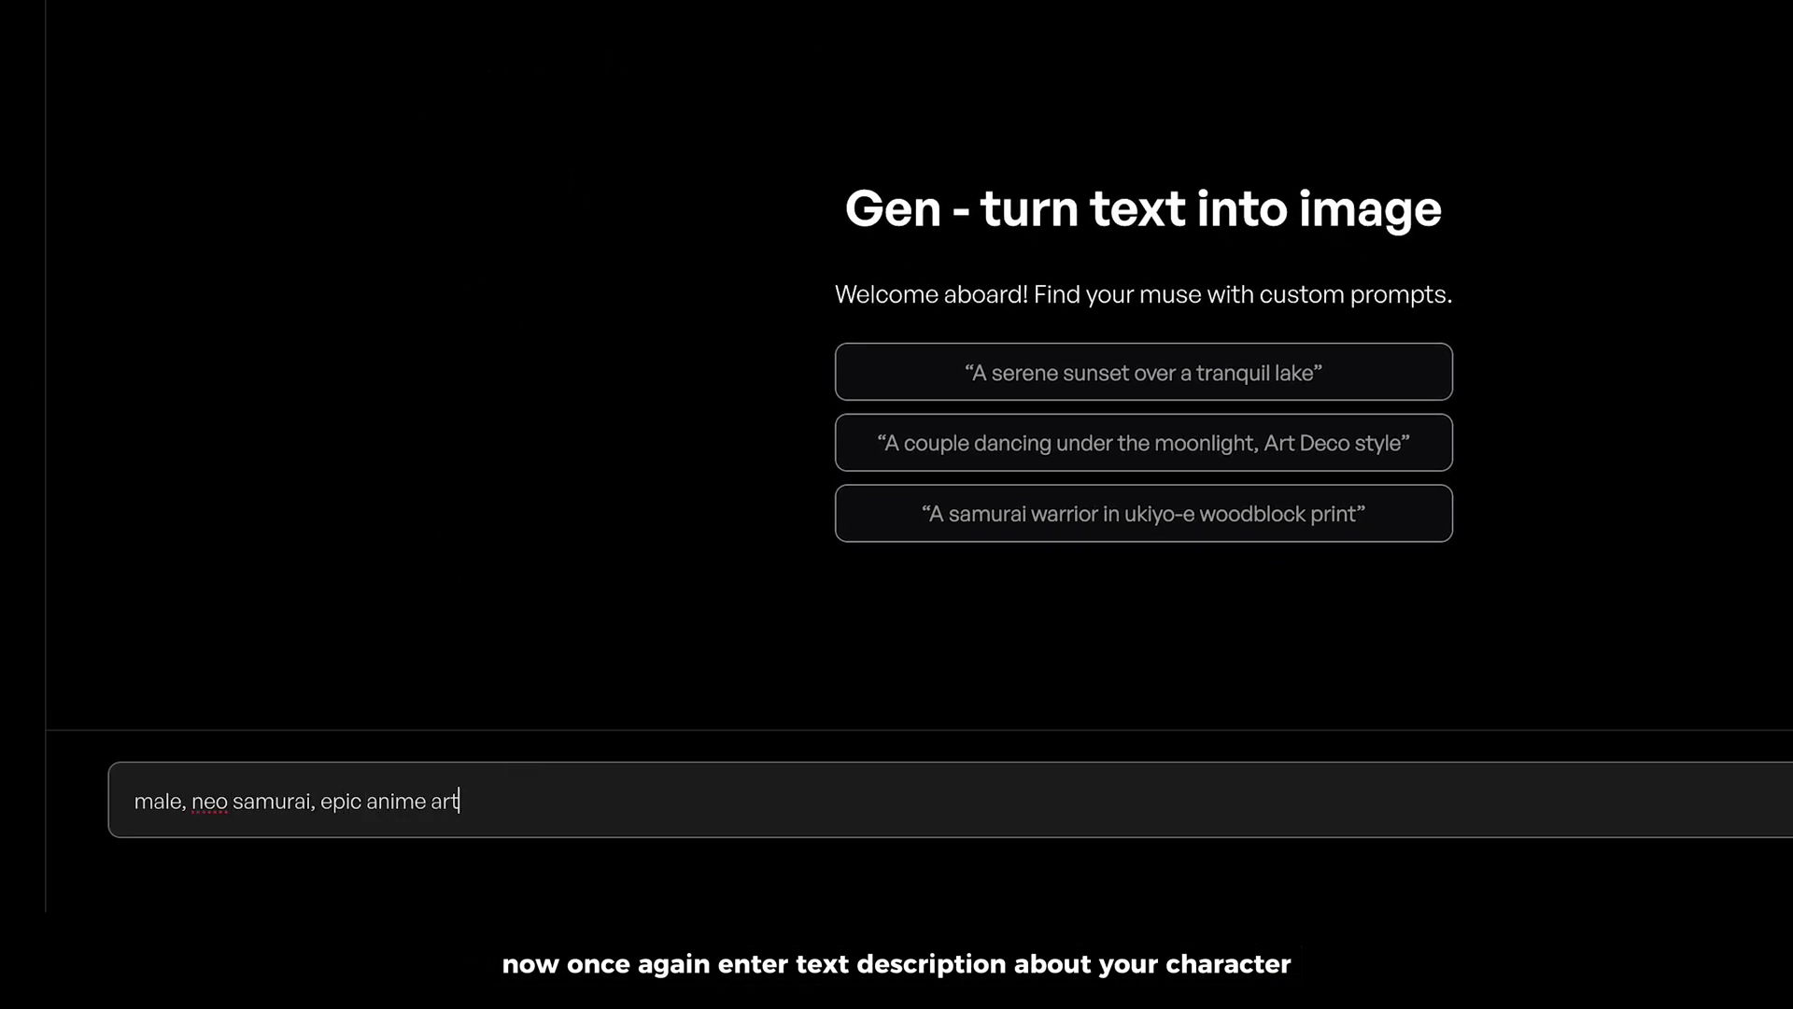
text(ackground)
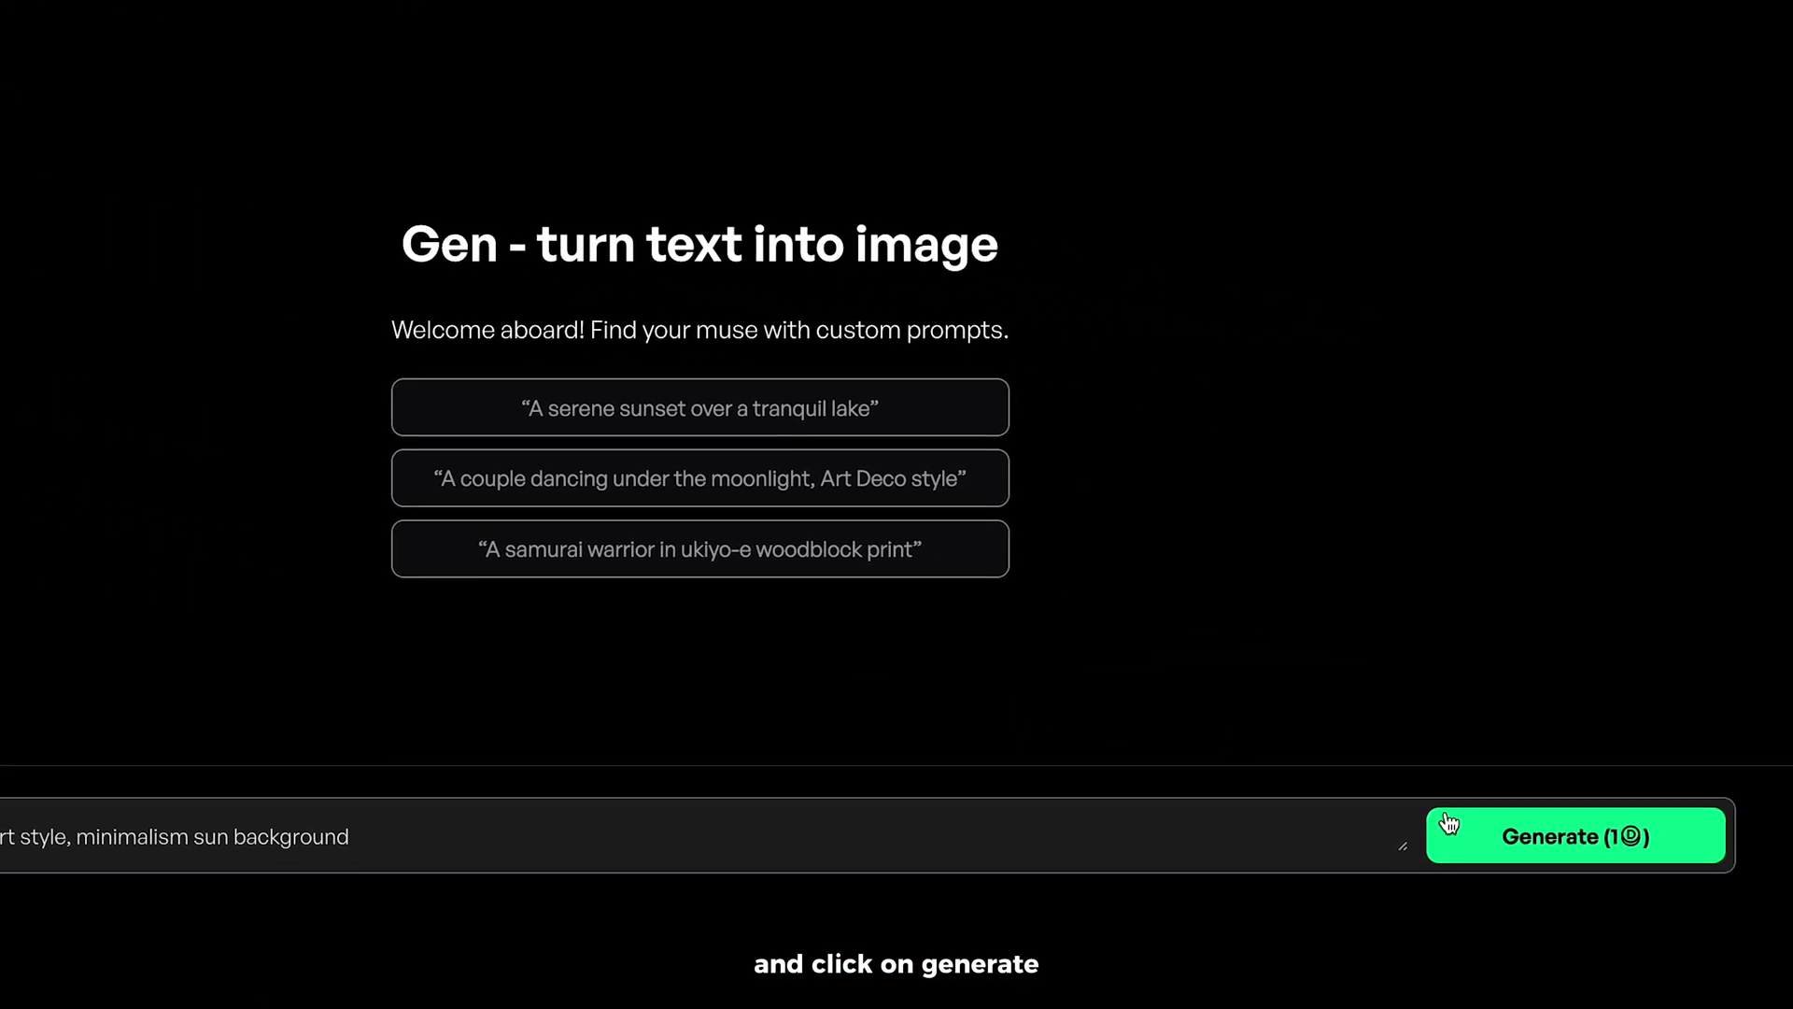
click(1449, 823)
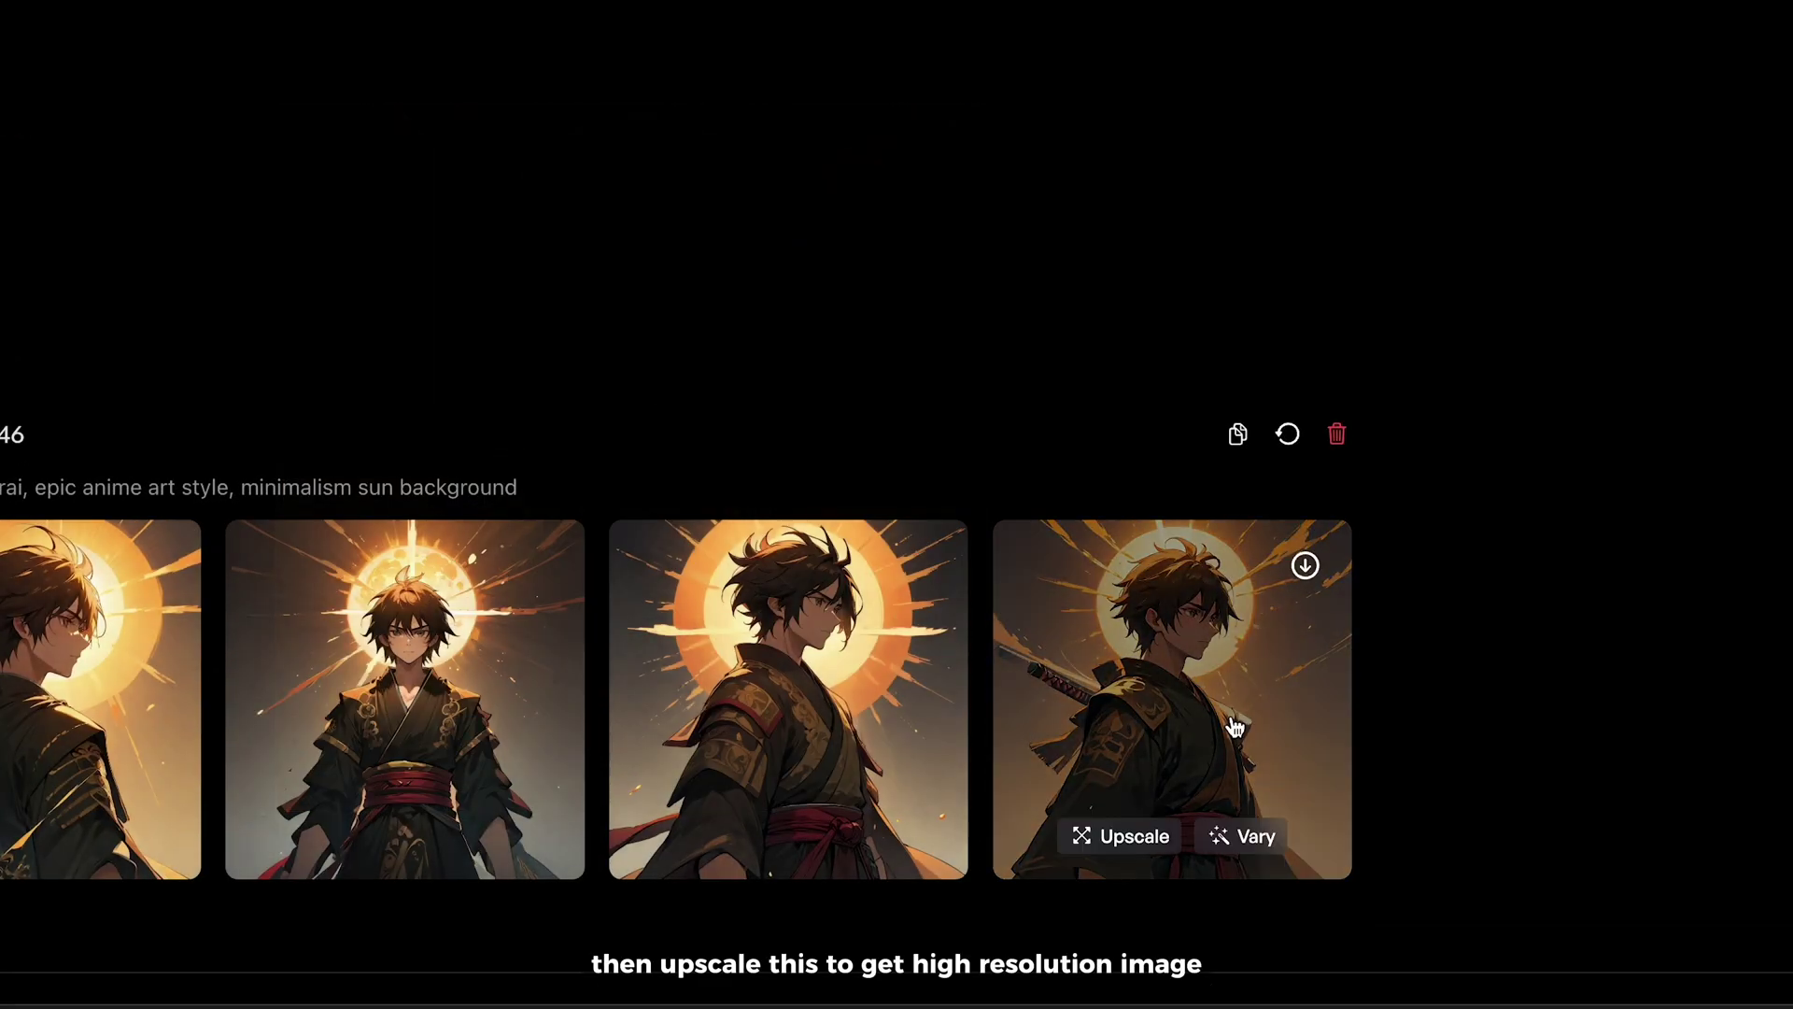
Step: Upscale the fourth anime samurai image to a high-resolution version
click(1163, 838)
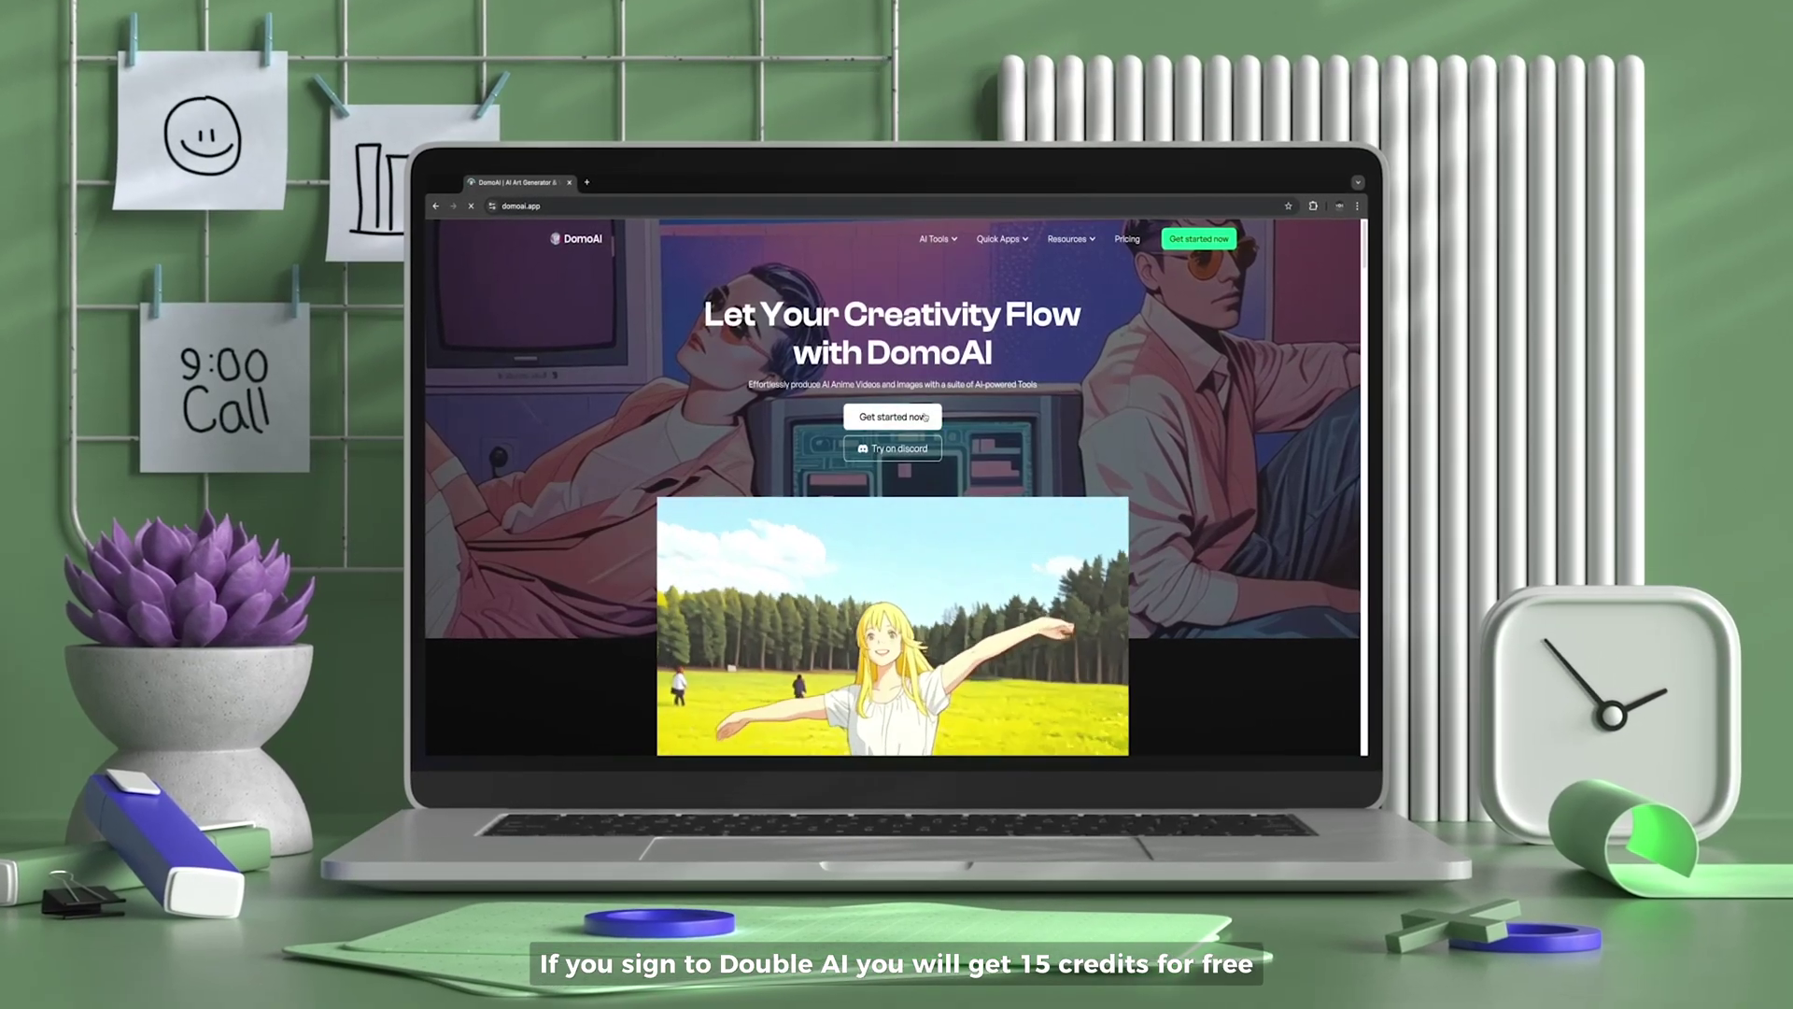
Step: Go from the landing page to the DomoAI app and sign in to the account
click(923, 416)
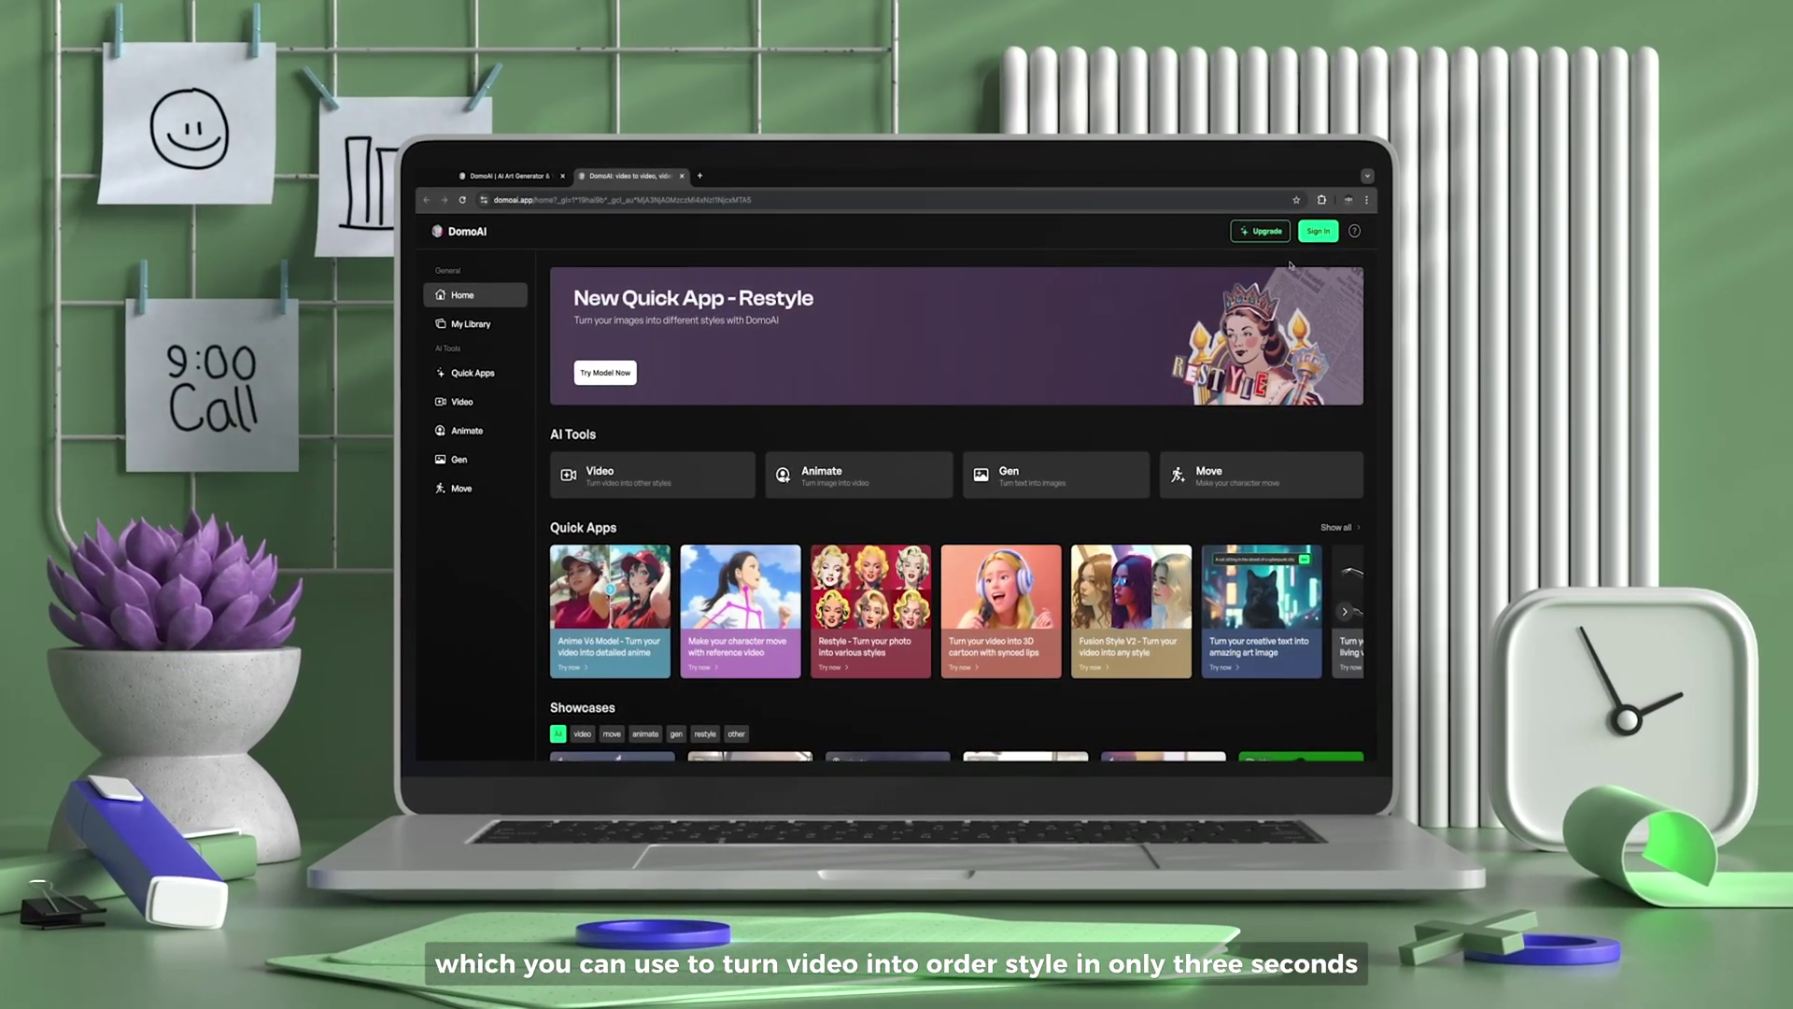
click(1313, 236)
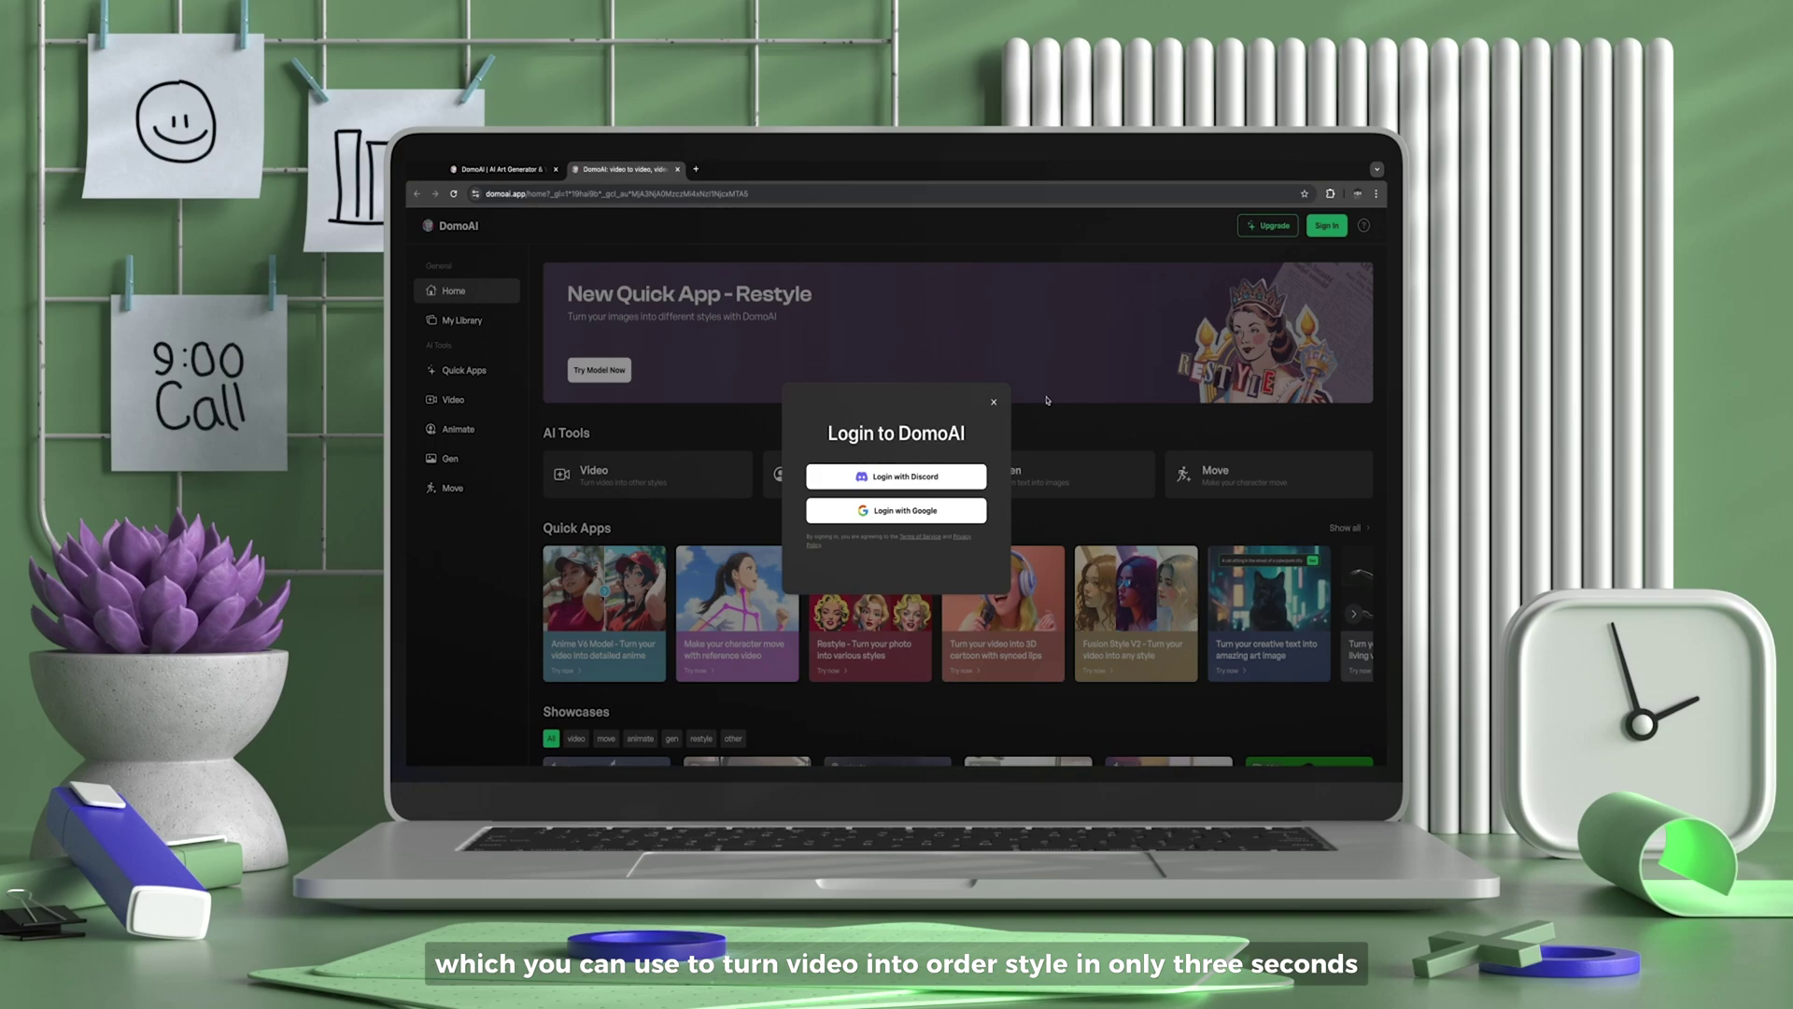
click(964, 505)
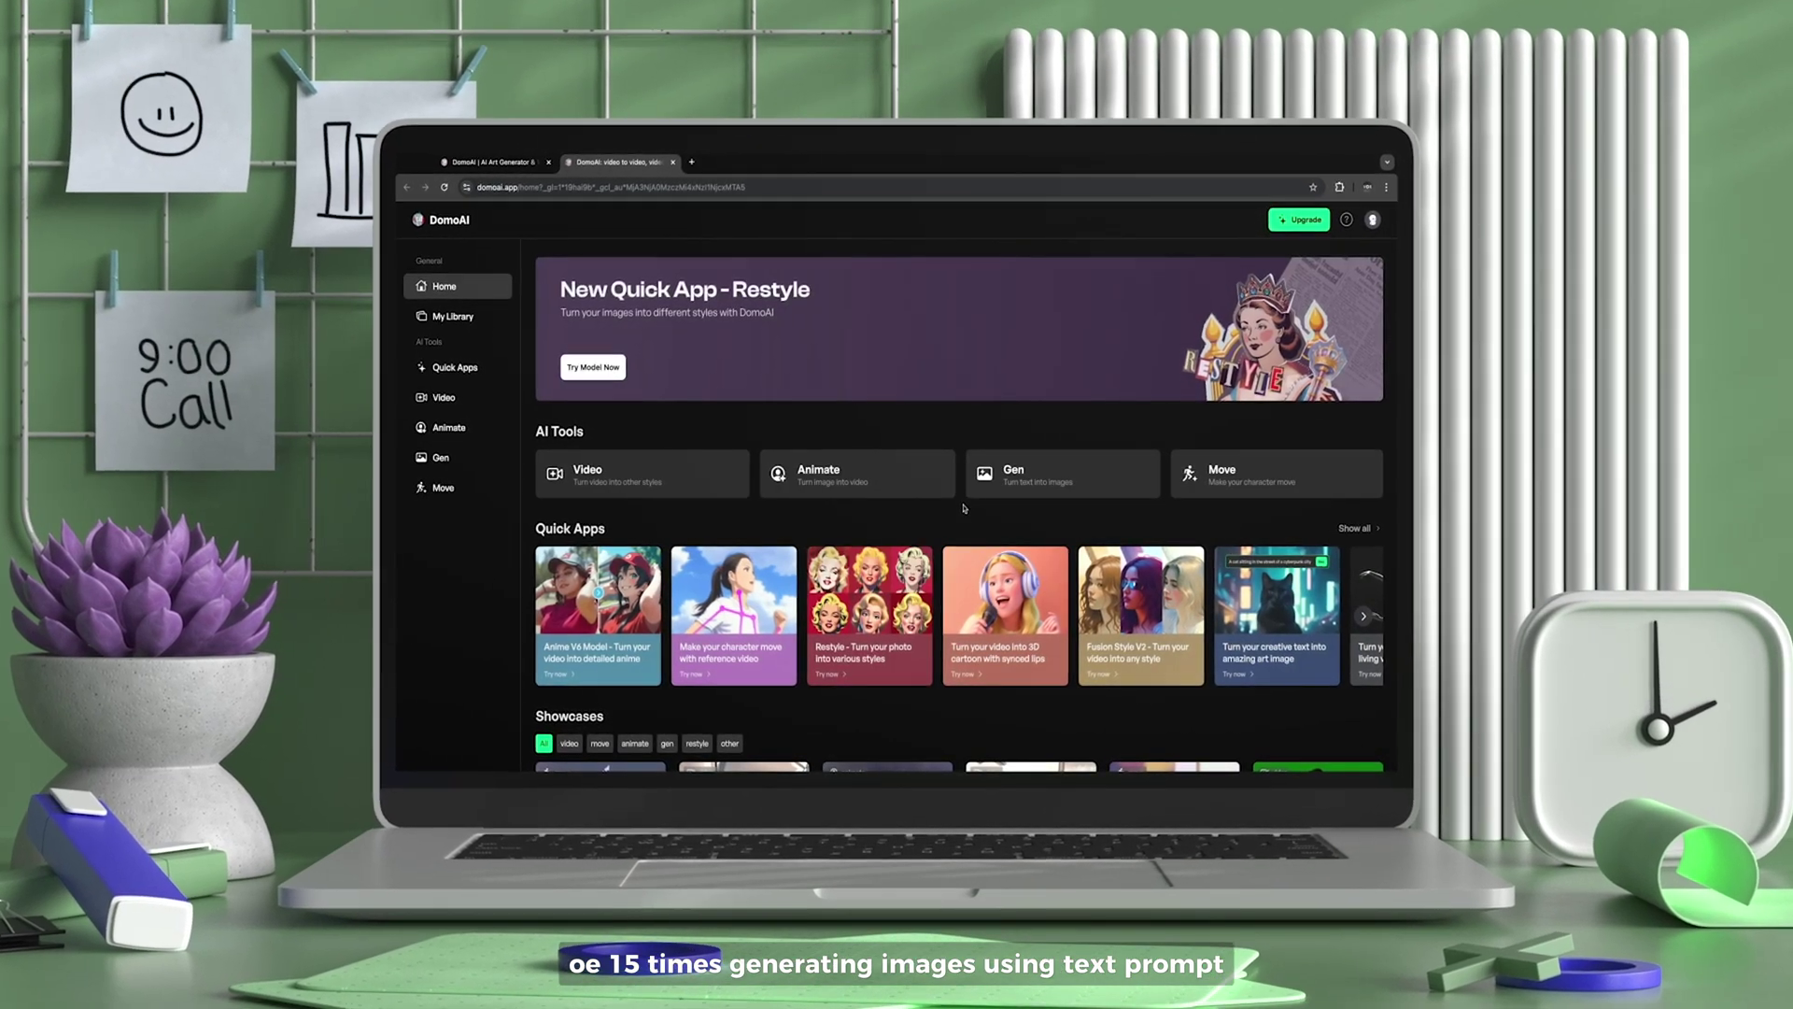